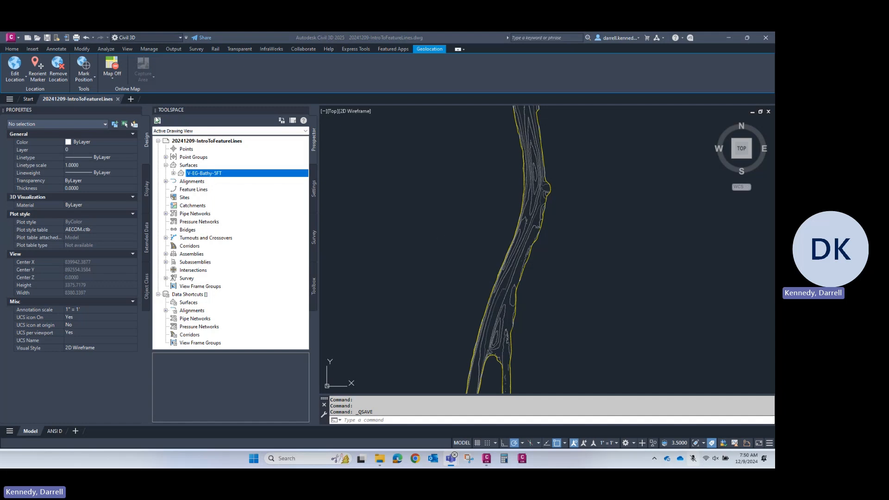
Start creating a feature line by drawing it interactively and set its site to <None>.
{"action": "mouse_move", "coordinate": [62, 99]}
{"action": "scroll", "coordinate": [565, 257], "scroll_direction": "down", "scroll_amount": 4}
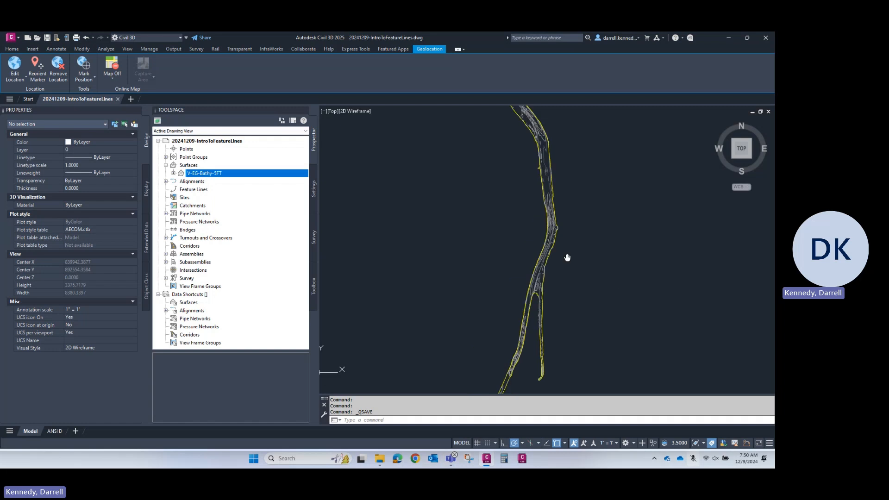
{"action": "scroll", "coordinate": [490, 262], "scroll_direction": "up", "scroll_amount": 2}
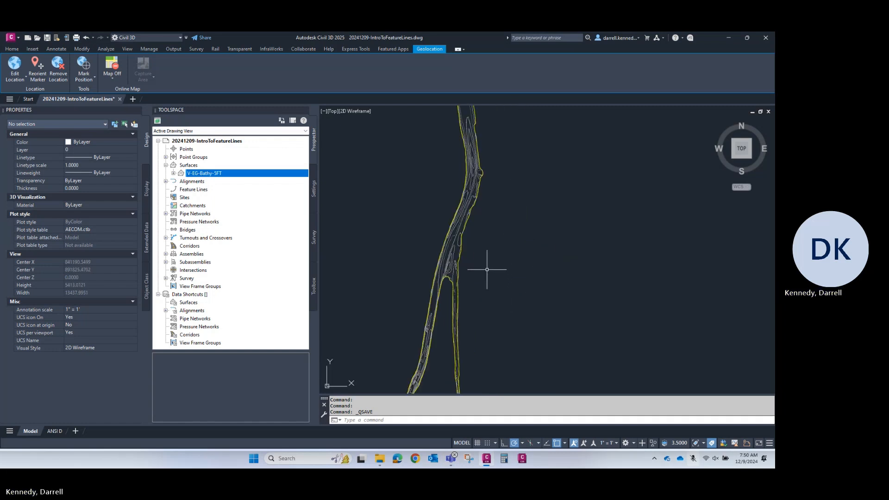
{"action": "left_click", "coordinate": [6, 49]}
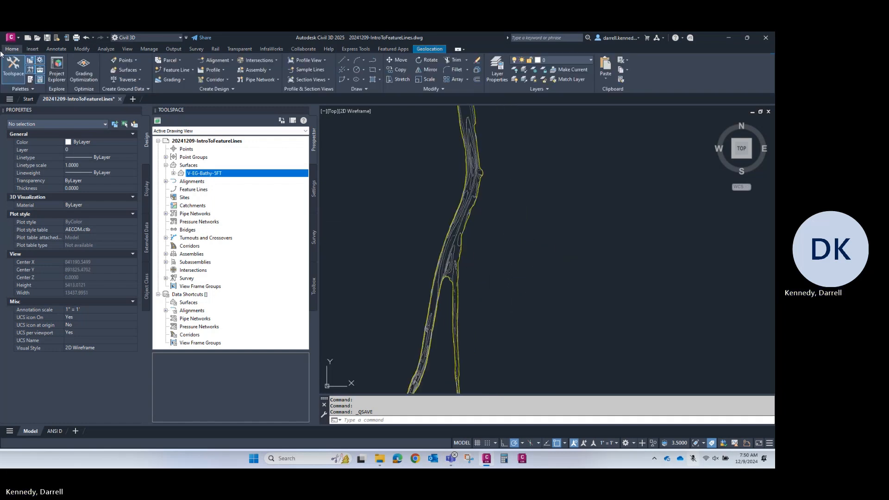
{"action": "left_click", "coordinate": [191, 71]}
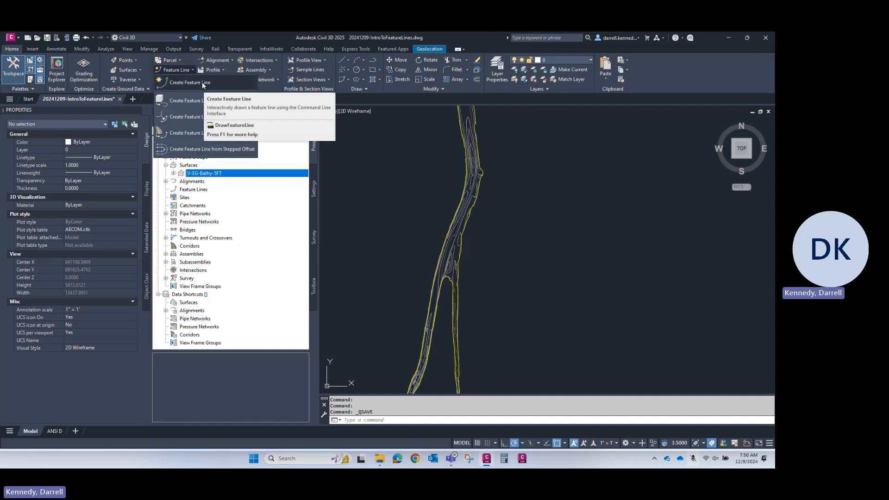
{"action": "left_click", "coordinate": [202, 85]}
{"action": "mouse_move", "coordinate": [118, 88]}
{"action": "left_mouse_down"}
{"action": "mouse_move", "coordinate": [369, 121]}
{"action": "mouse_move", "coordinate": [396, 138]}
{"action": "left_mouse_up"}
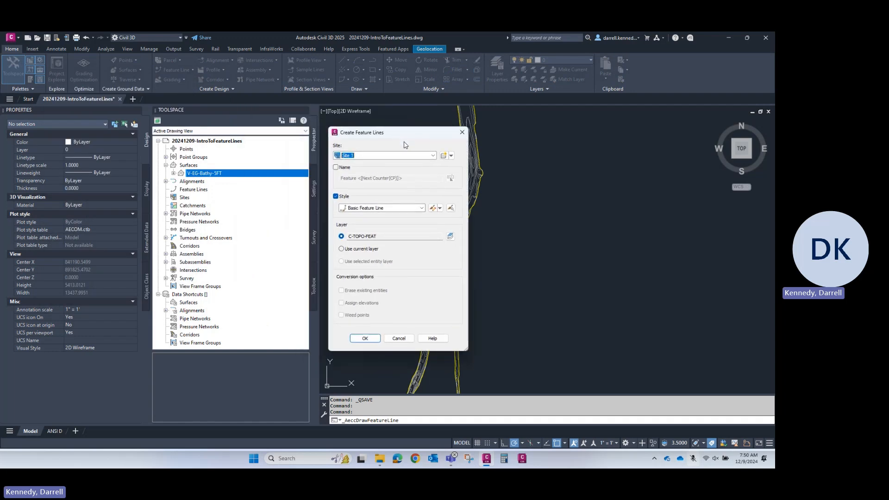
{"action": "left_click", "coordinate": [432, 155]}
{"action": "left_click", "coordinate": [364, 165]}
{"action": "left_click", "coordinate": [450, 236]}
{"action": "left_click", "coordinate": [366, 273]}
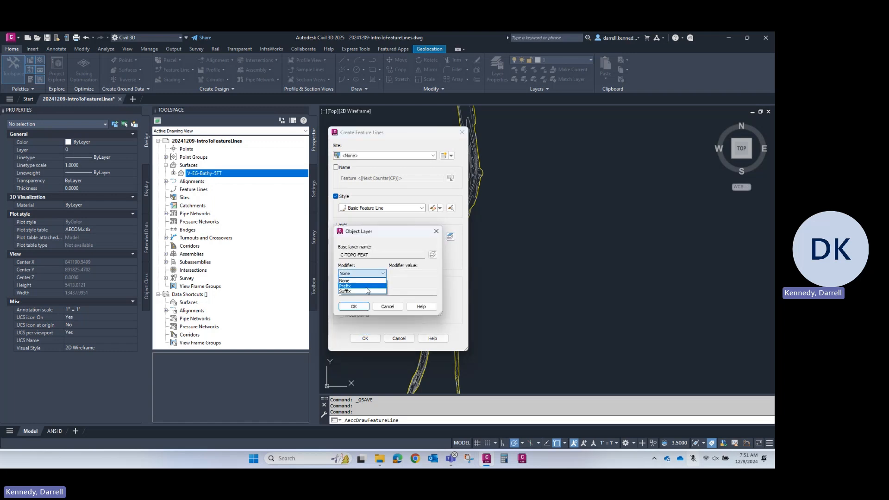
{"action": "left_click", "coordinate": [367, 290]}
{"action": "left_click", "coordinate": [408, 274]}
{"action": "type", "text": "-test"}
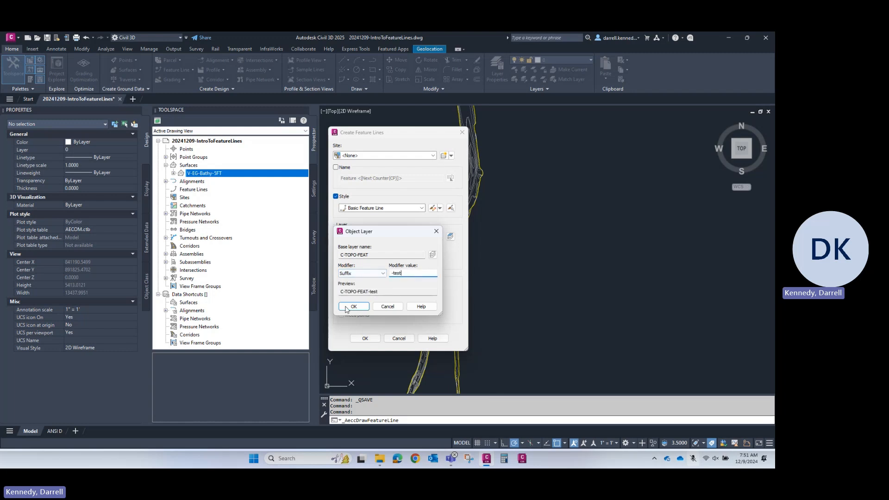
{"action": "left_click", "coordinate": [388, 308]}
{"action": "left_click", "coordinate": [352, 250]}
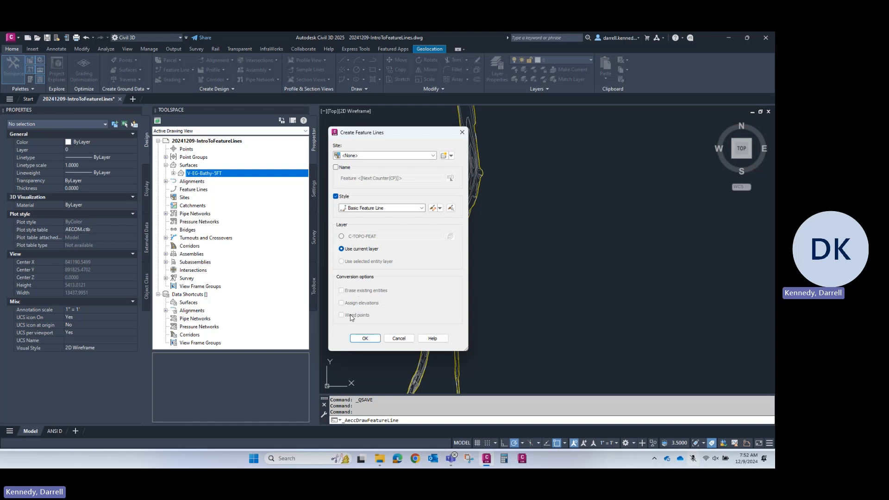
{"action": "left_click", "coordinate": [341, 237]}
Turn off the feature line's style option, keep the site at <None>, and accept the creation settings on layer C-TOPO-FEAT.
{"action": "left_click", "coordinate": [335, 196]}
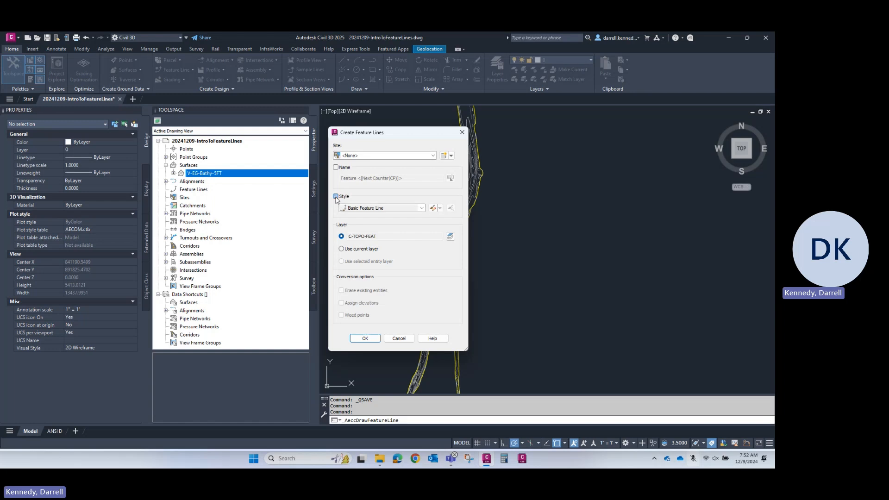
{"action": "left_click", "coordinate": [433, 155]}
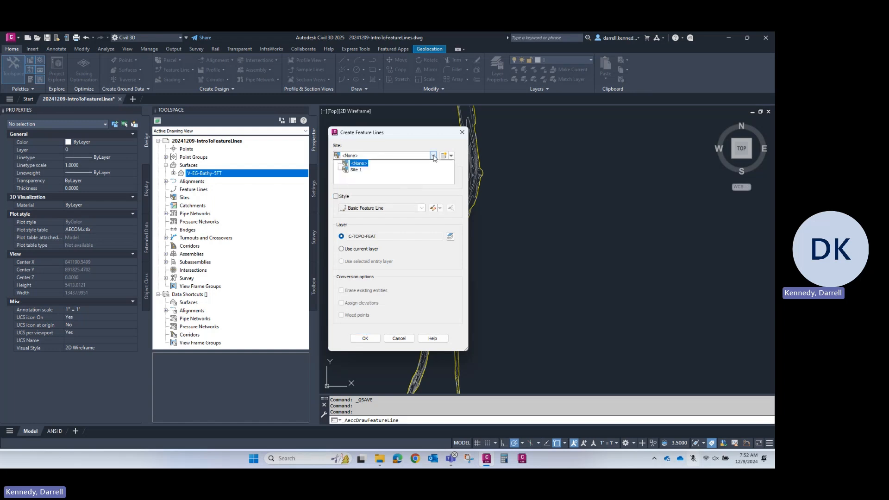
{"action": "left_click", "coordinate": [362, 164]}
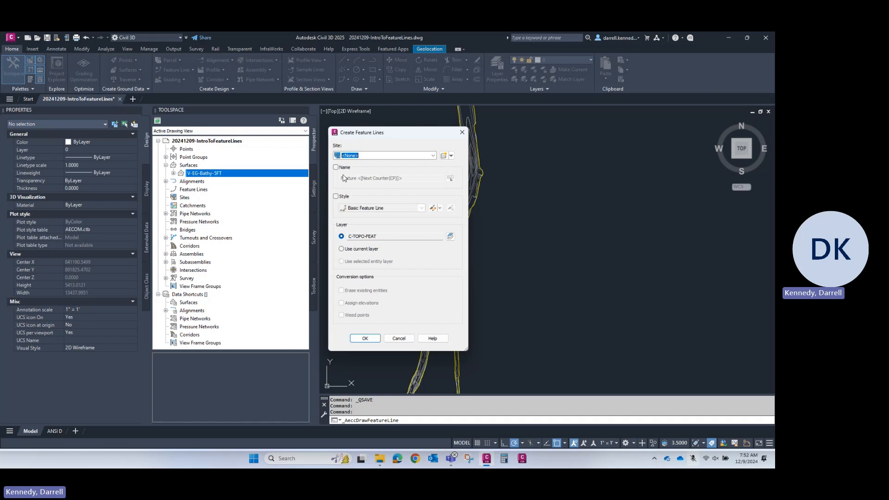
{"action": "left_click", "coordinate": [433, 155]}
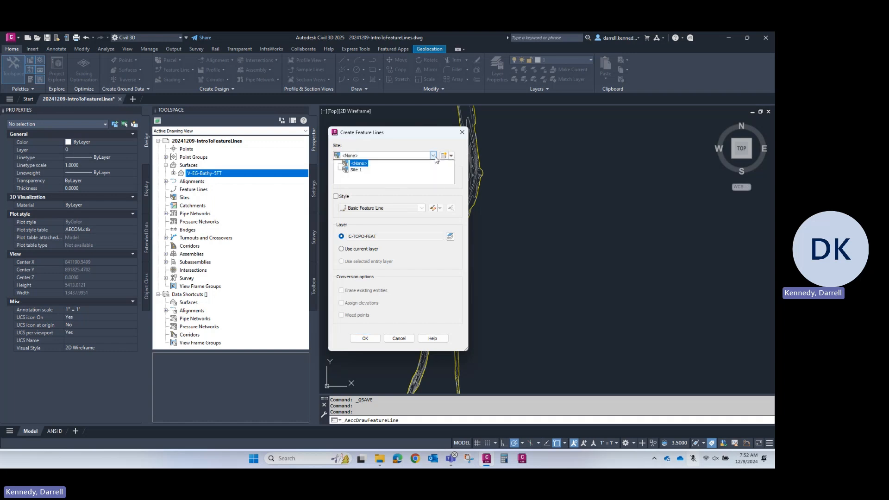
{"action": "left_click", "coordinate": [359, 164]}
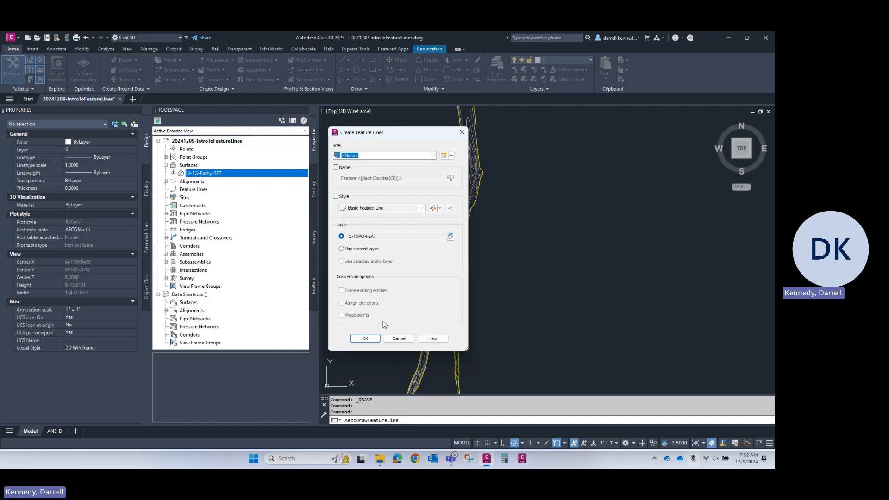
{"action": "left_click", "coordinate": [365, 338]}
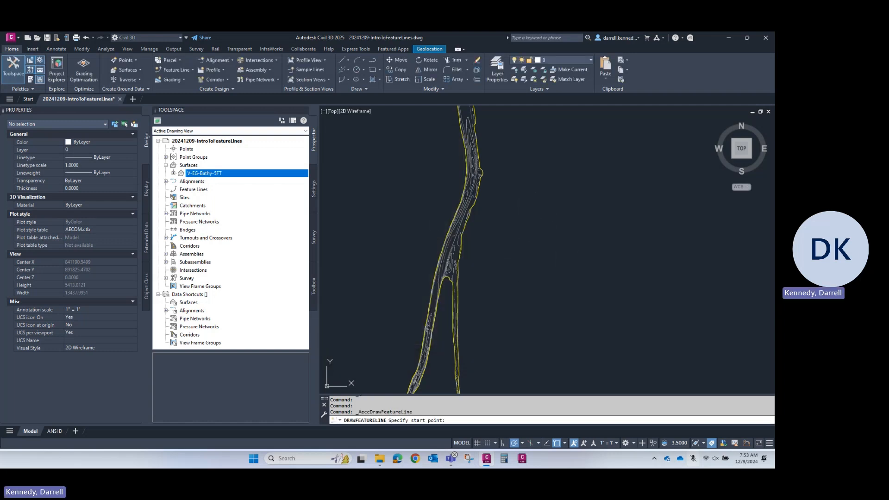
Place the feature line's start point in the empty area east of the river surface at elevation 0.
{"action": "left_click", "coordinate": [521, 215]}
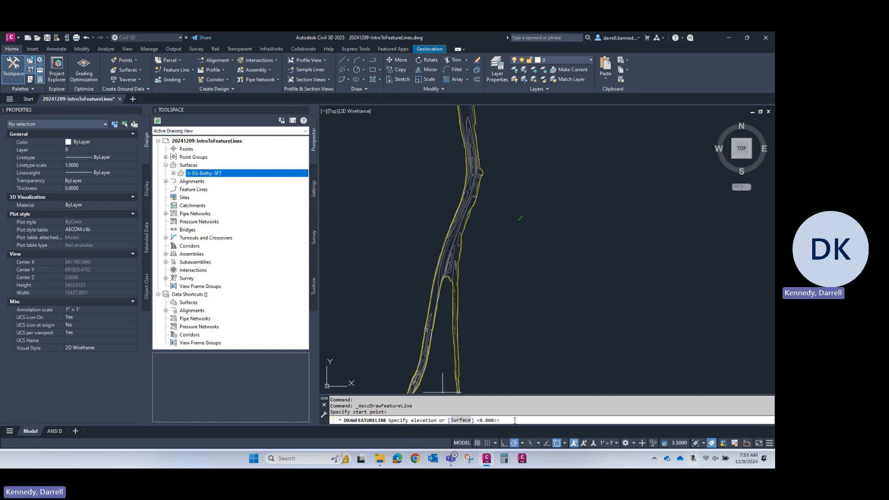
{"action": "type", "text": "0"}
{"action": "key", "text": "Return"}
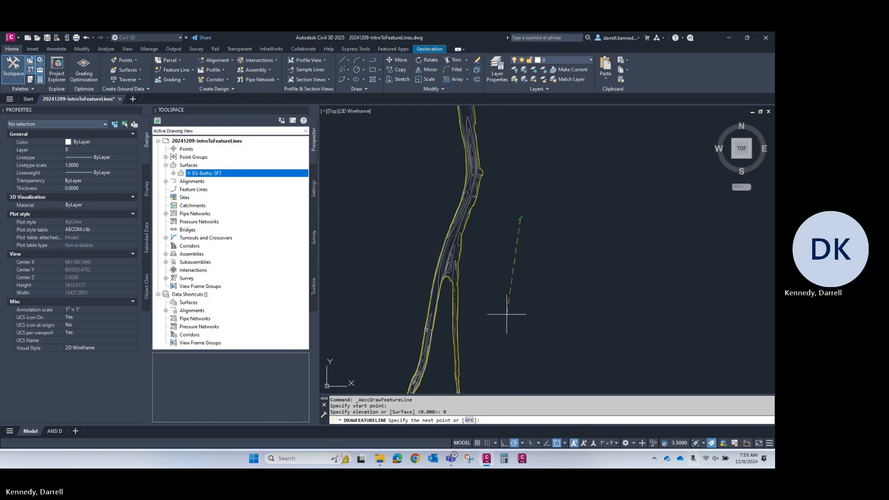
Draw the first segment 100 ft straight south and set its end point to elevation 10.
{"action": "type", "text": "1"}
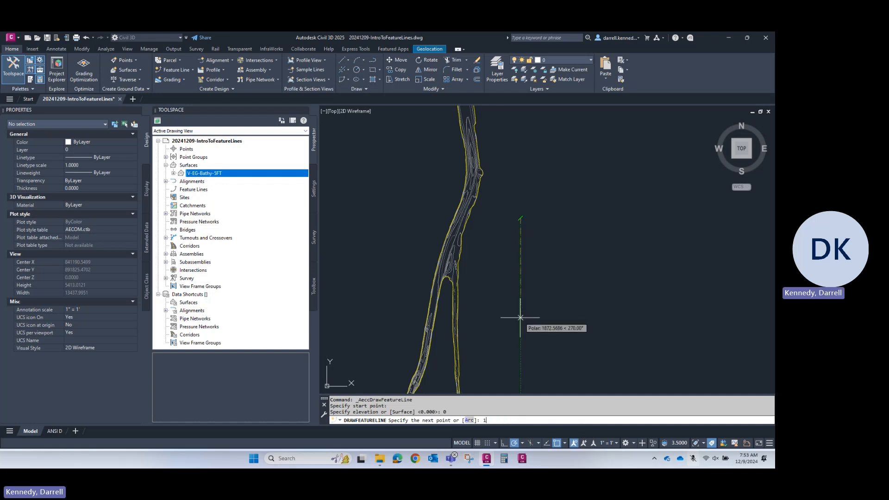
{"action": "type", "text": "00"}
{"action": "key", "text": "Return"}
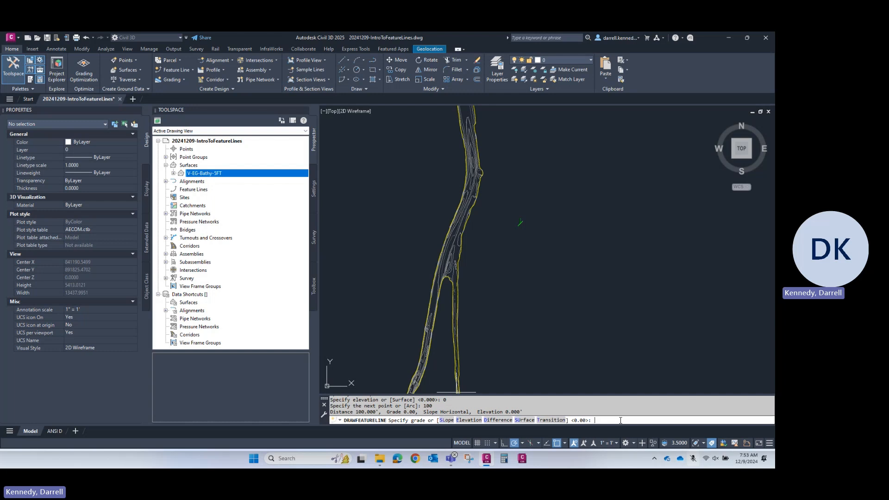
{"action": "key", "text": "Return"}
{"action": "type", "text": "10"}
{"action": "key", "text": "Return"}
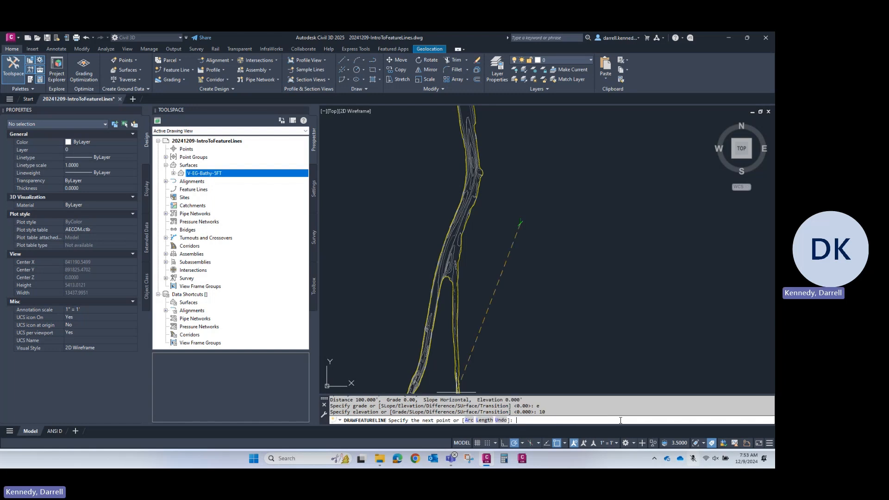
Add a second segment 200 ft due east, with its elevation defined by a grade of 100.
{"action": "scroll", "coordinate": [548, 217], "scroll_direction": "up", "scroll_amount": 2}
{"action": "scroll", "coordinate": [510, 225], "scroll_direction": "up", "scroll_amount": 4}
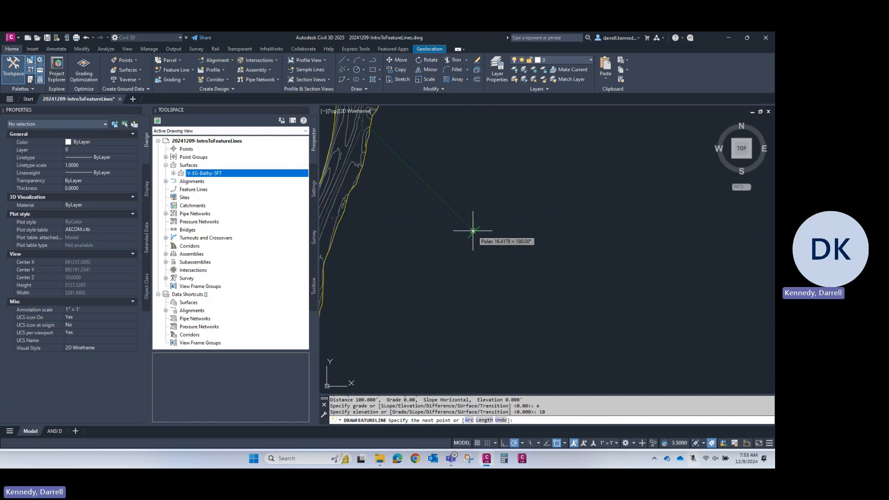
{"action": "type", "text": "1"}
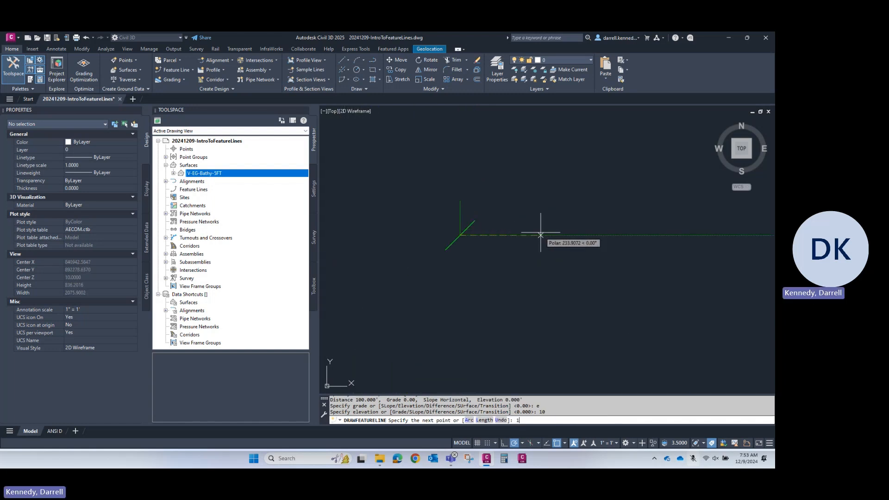
{"action": "key", "text": "BackSpace"}
{"action": "key", "text": "BackSpace"}
{"action": "type", "text": "00"}
{"action": "key", "text": "Return"}
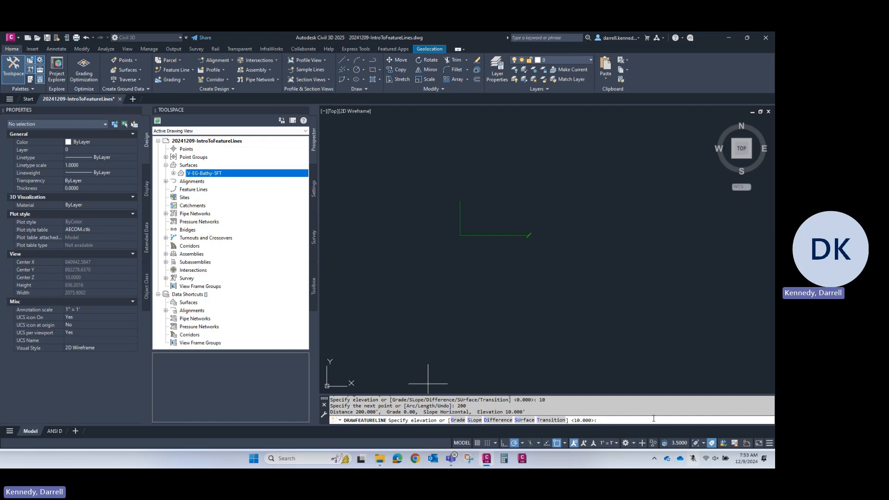
{"action": "type", "text": "g"}
{"action": "key", "text": "Return"}
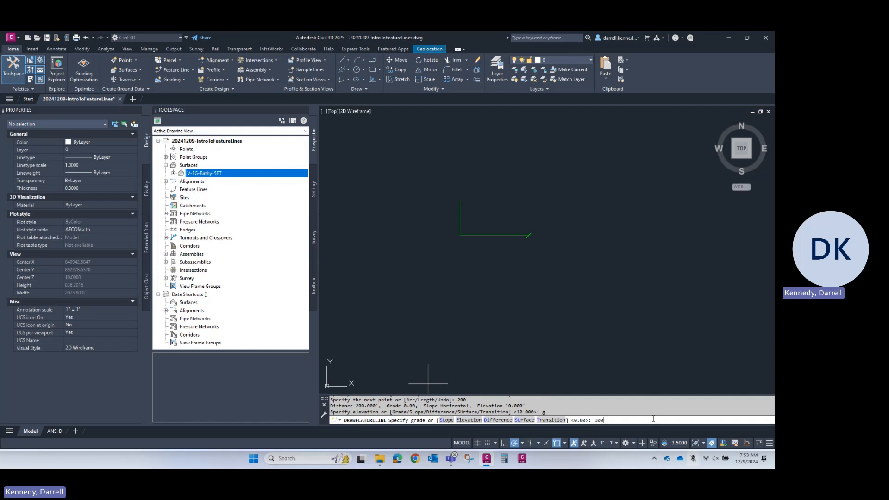
{"action": "type", "text": "100"}
{"action": "key", "text": "Return"}
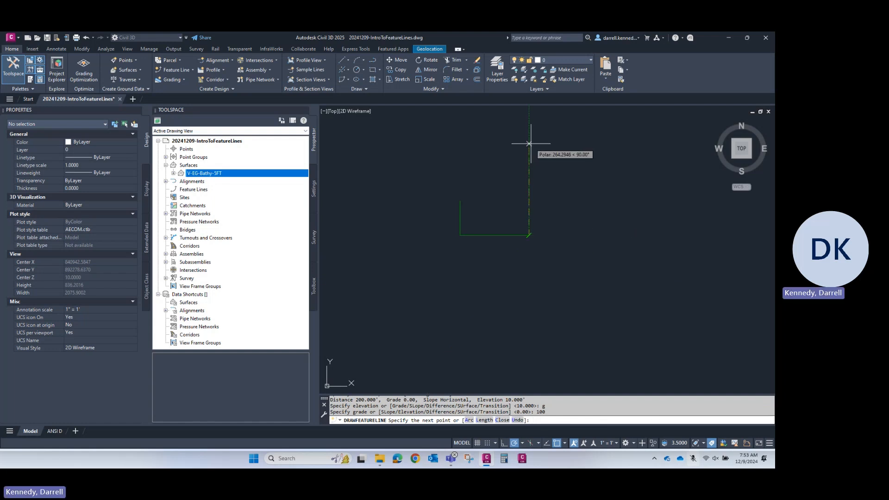
Add a third segment 300 ft due north with a slope of 50 and finish the feature line.
{"action": "type", "text": "300"}
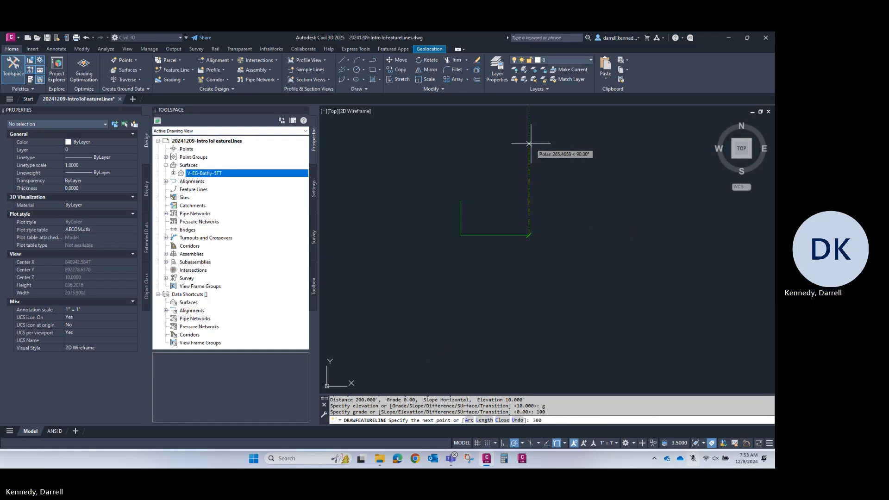
{"action": "key", "text": "Return"}
{"action": "type", "text": "s"}
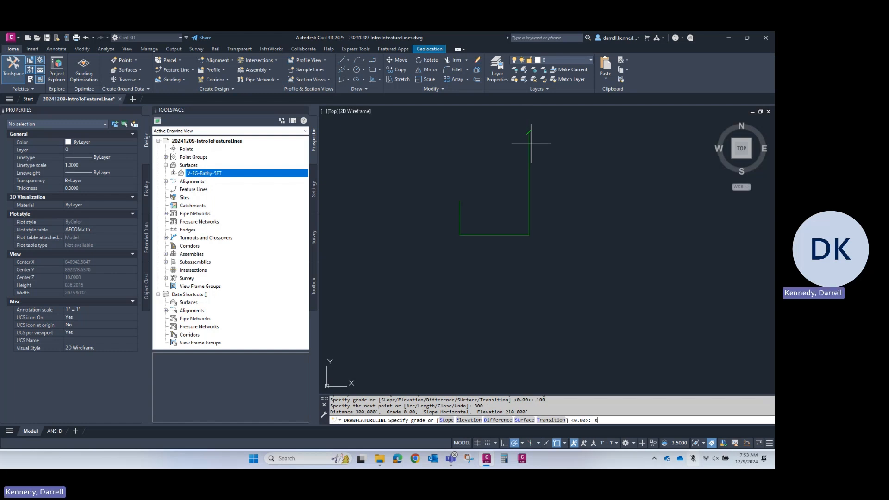
{"action": "key", "text": "Return"}
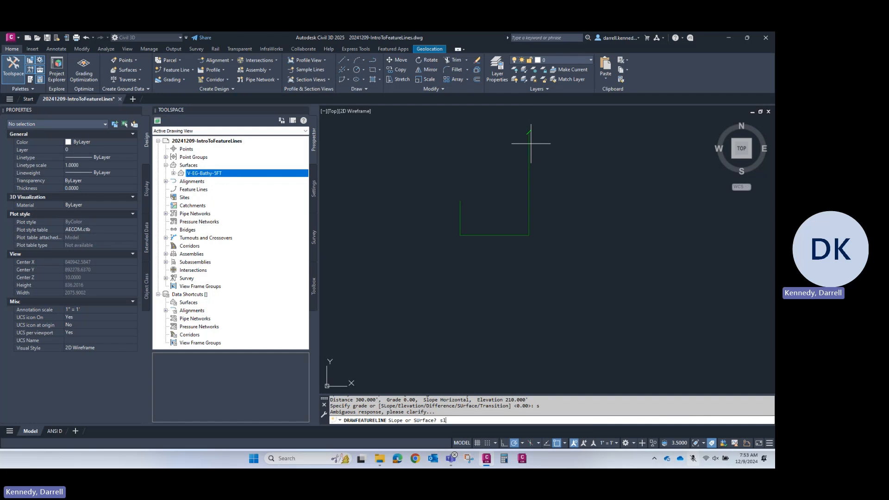
{"action": "key", "text": "Return"}
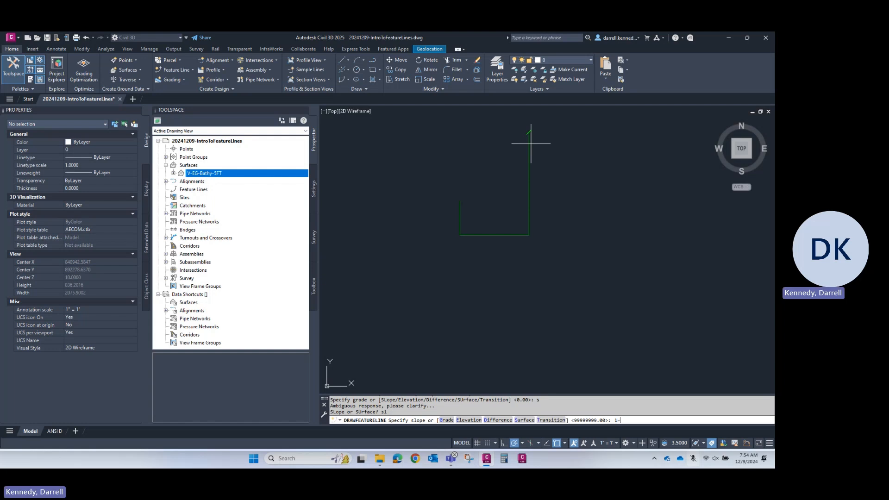
{"action": "key", "text": "XF86AudioMute"}
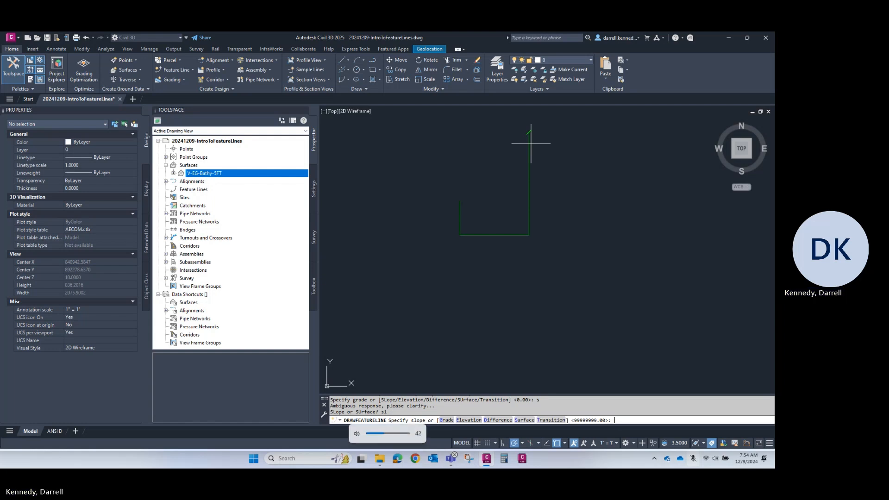
{"action": "type", "text": "50"}
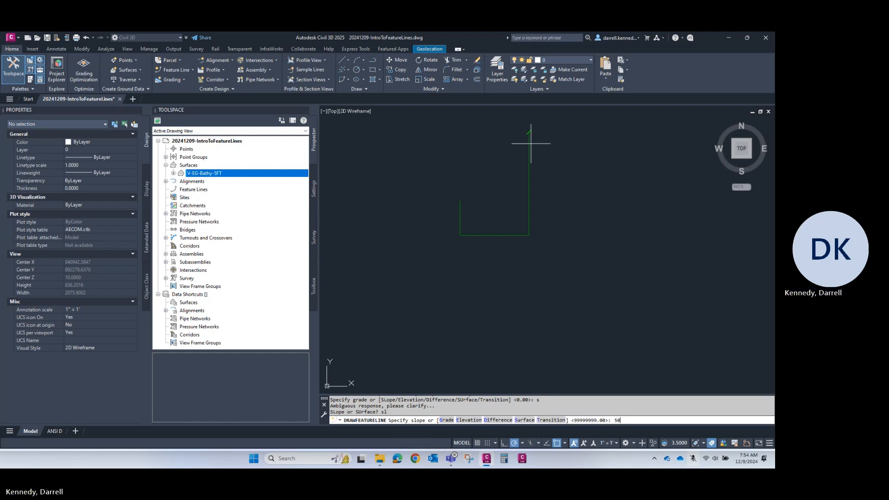
{"action": "key", "text": "XF86AudioMute"}
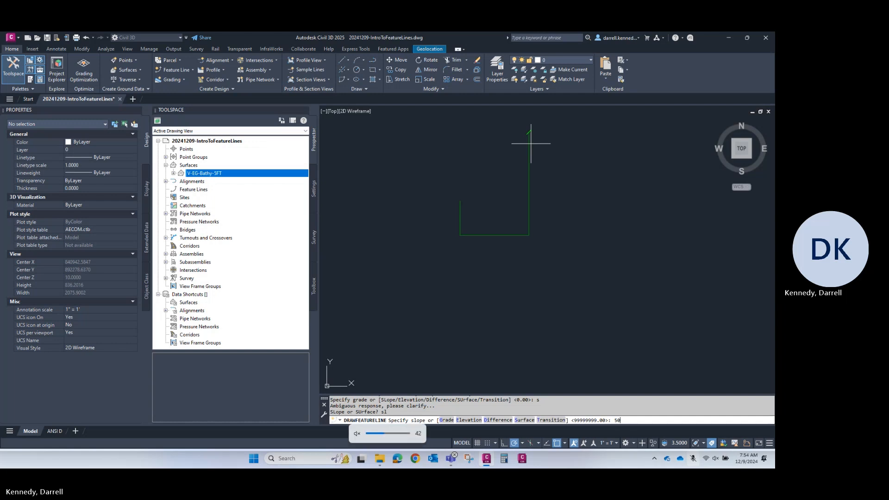
{"action": "key", "text": "Return"}
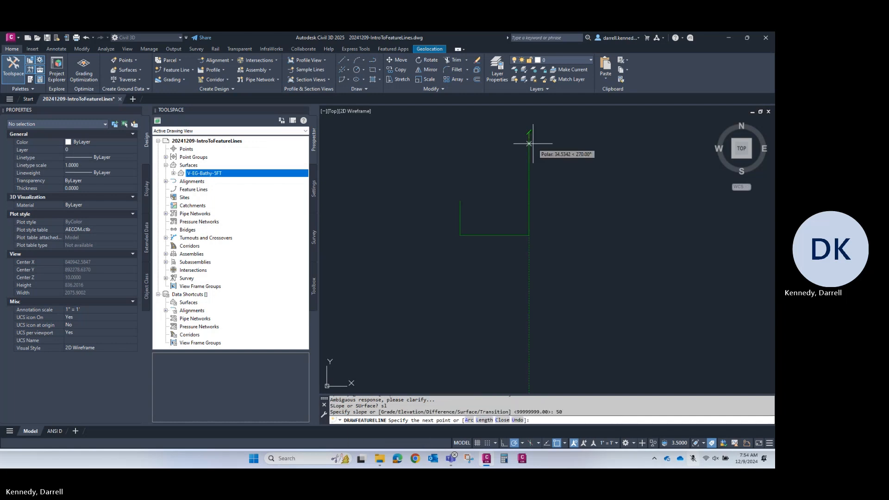
{"action": "key", "text": "Return"}
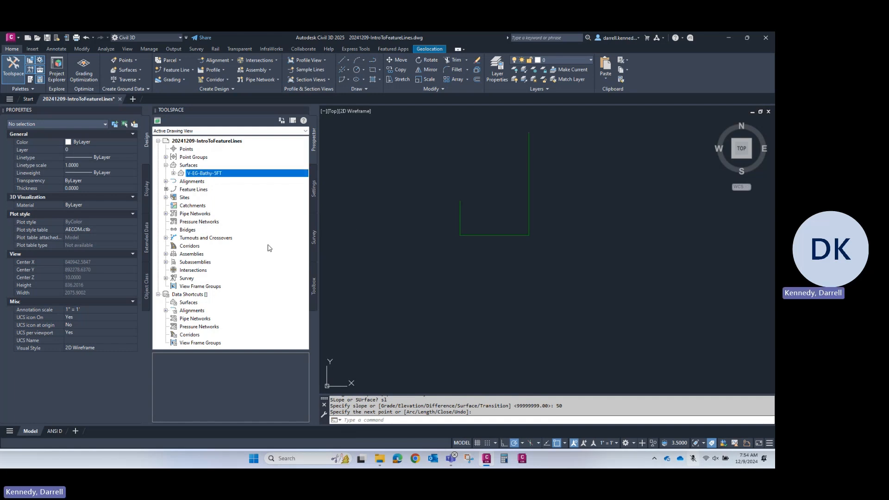
Select the finished feature line to examine its properties and editing tools, and clear the selection.
{"action": "left_click", "coordinate": [528, 144]}
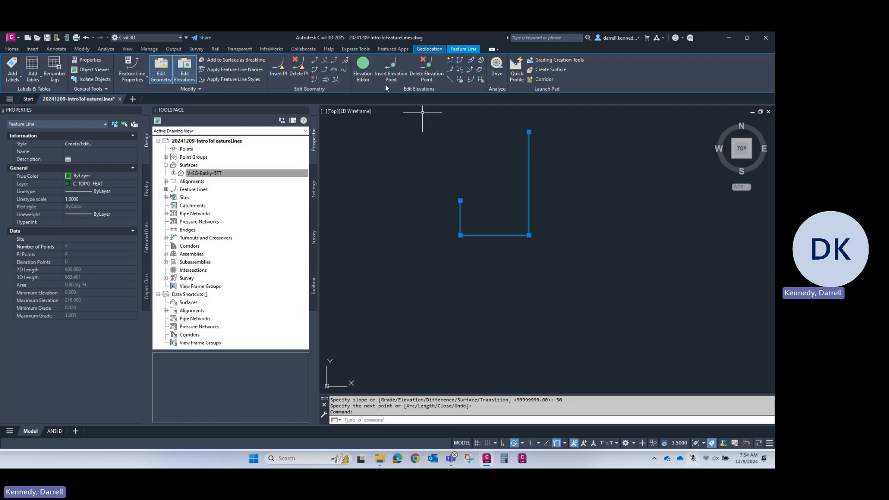
{"action": "key", "text": "Escape"}
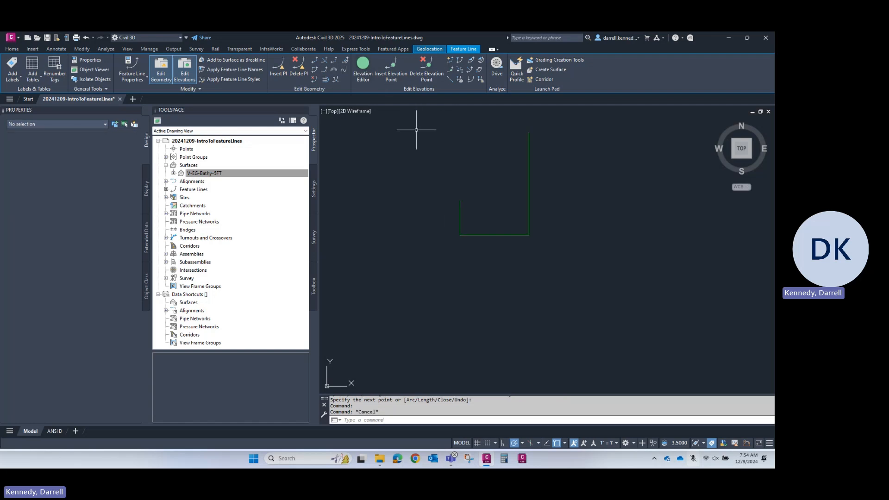
Review the feature line's station, elevation and grade values point by point in the Elevation Editor, and close the editor.
{"action": "left_click", "coordinate": [530, 141]}
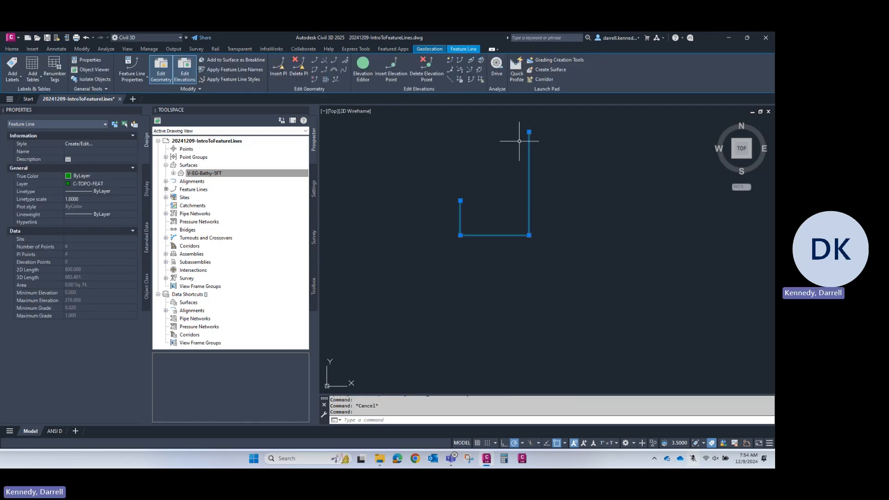
{"action": "left_click", "coordinate": [362, 70]}
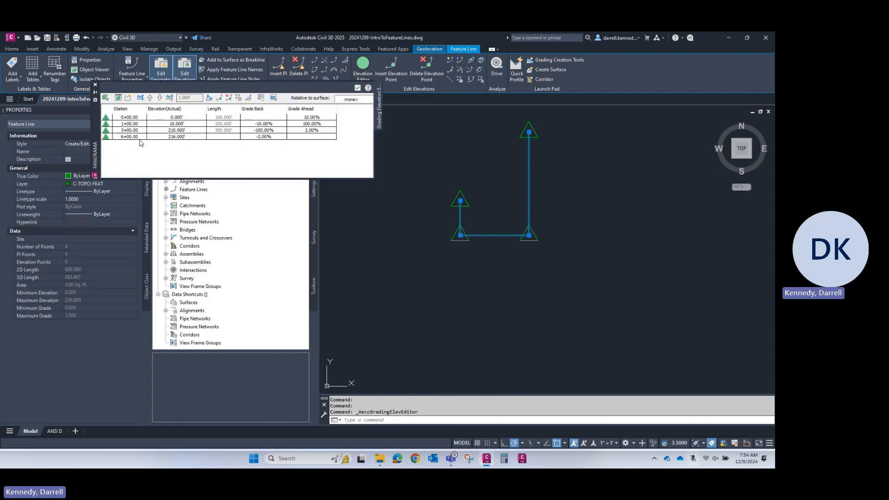
{"action": "left_click", "coordinate": [184, 118]}
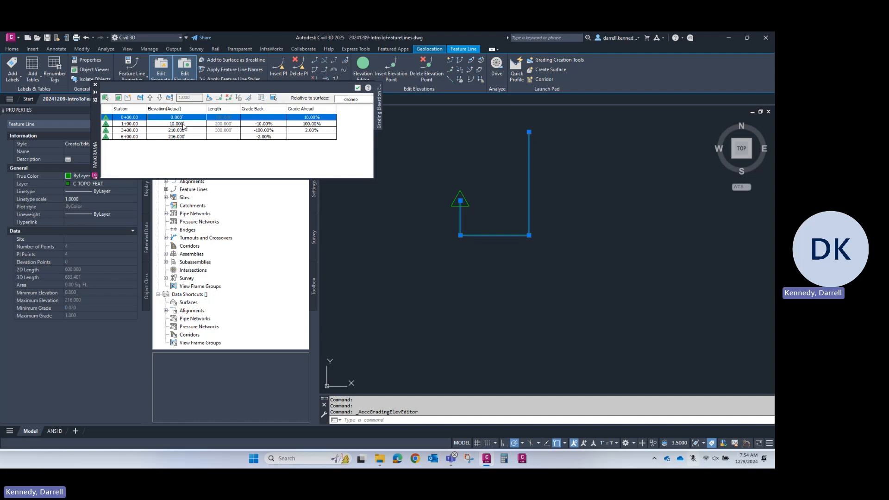
{"action": "left_click", "coordinate": [183, 124]}
{"action": "left_click", "coordinate": [184, 130]}
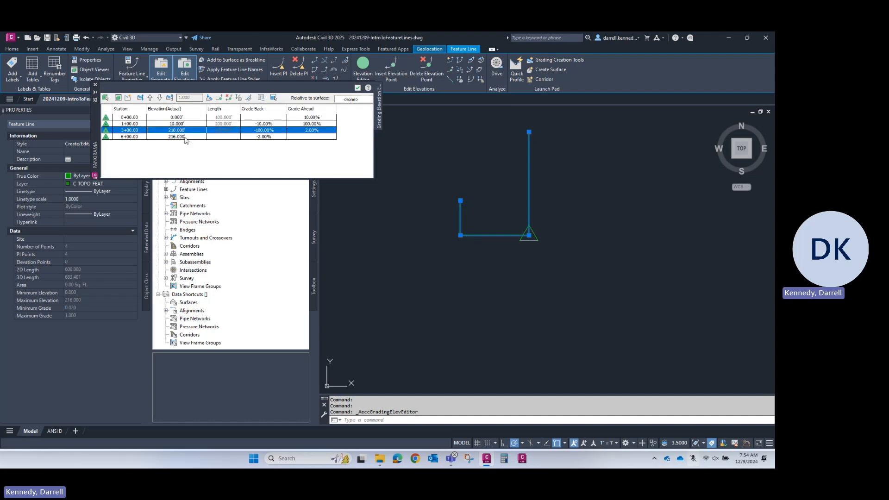
{"action": "left_click", "coordinate": [185, 137]}
{"action": "left_click", "coordinate": [184, 130]}
{"action": "left_click", "coordinate": [184, 124]}
{"action": "left_click", "coordinate": [184, 117]}
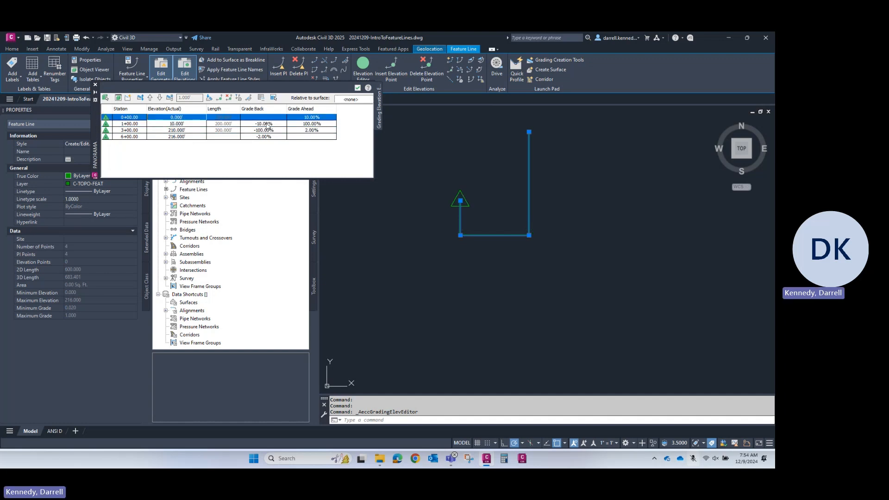
{"action": "left_click", "coordinate": [187, 131]}
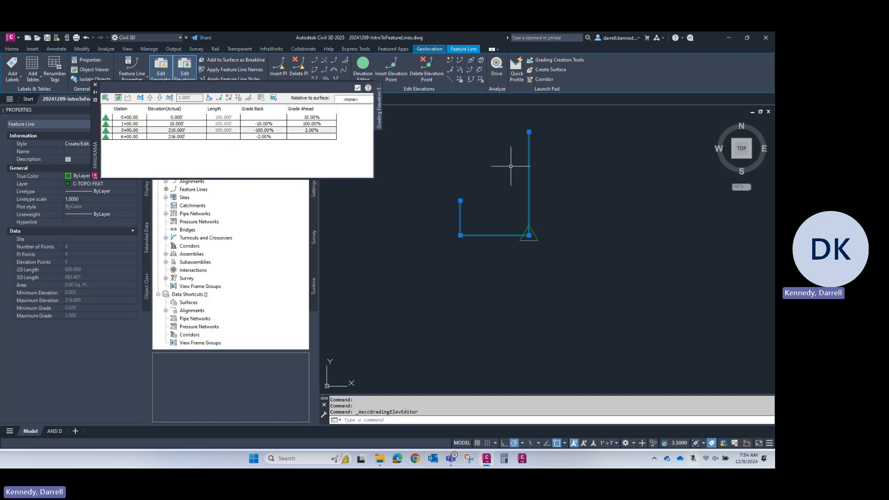
{"action": "key", "text": "Escape"}
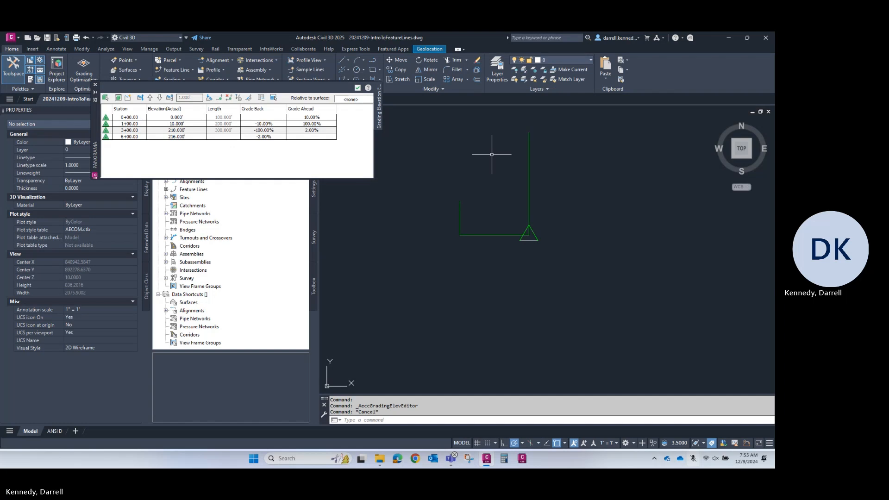
{"action": "left_click", "coordinate": [358, 89]}
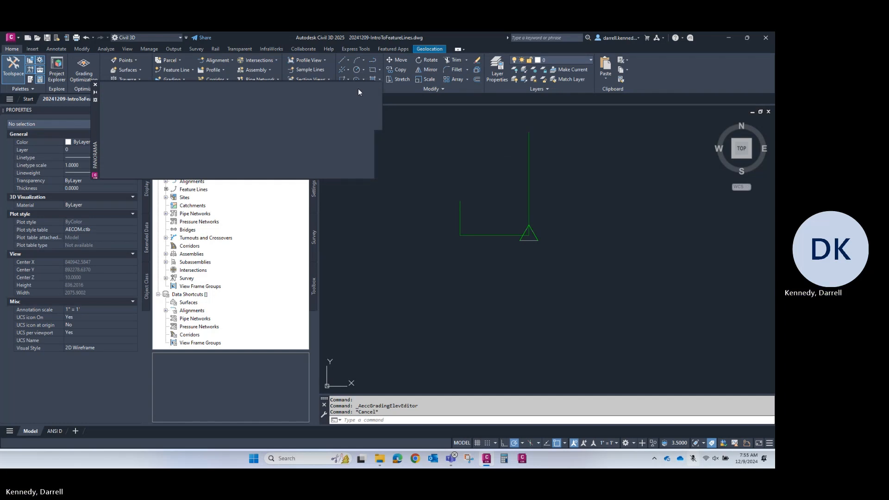
{"action": "scroll", "coordinate": [466, 175], "scroll_direction": "down", "scroll_amount": 2}
{"action": "middle_click_drag", "start_coordinate": [458, 216], "coordinate": [487, 166]}
{"action": "scroll", "coordinate": [488, 191], "scroll_direction": "down", "scroll_amount": 1}
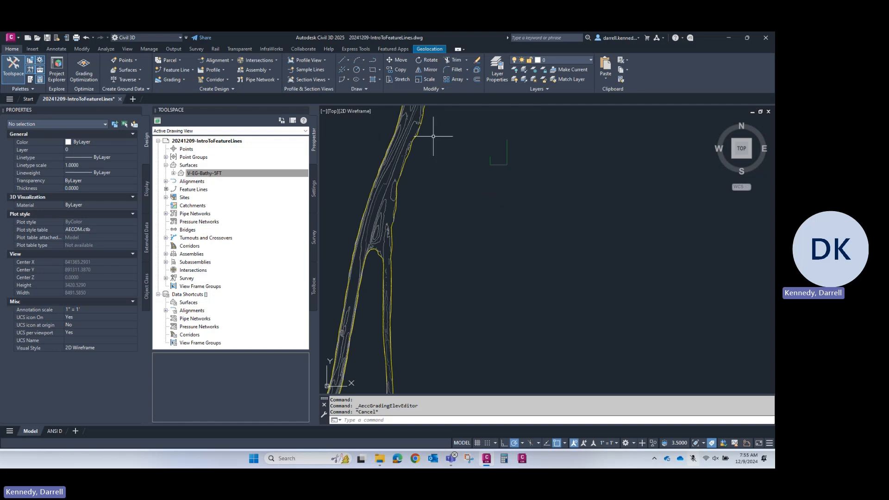
{"action": "type", "text": "p"}
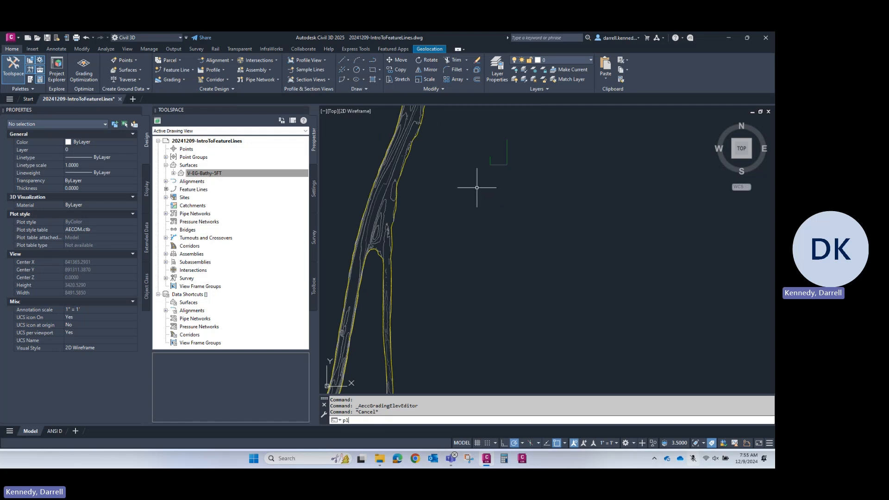
{"action": "type", "text": "l"}
{"action": "key", "text": "Return"}
{"action": "left_click", "coordinate": [416, 125]}
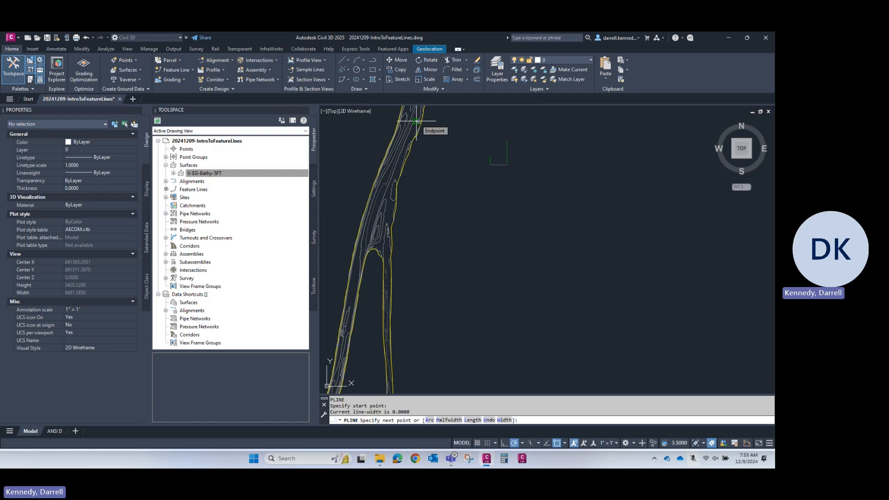
{"action": "key", "text": "Escape"}
{"action": "key", "text": "Escape"}
Draw a single-segment polyline 500 ft due east in the empty area just south of the feature line.
{"action": "type", "text": "pl"}
{"action": "key", "text": "Return"}
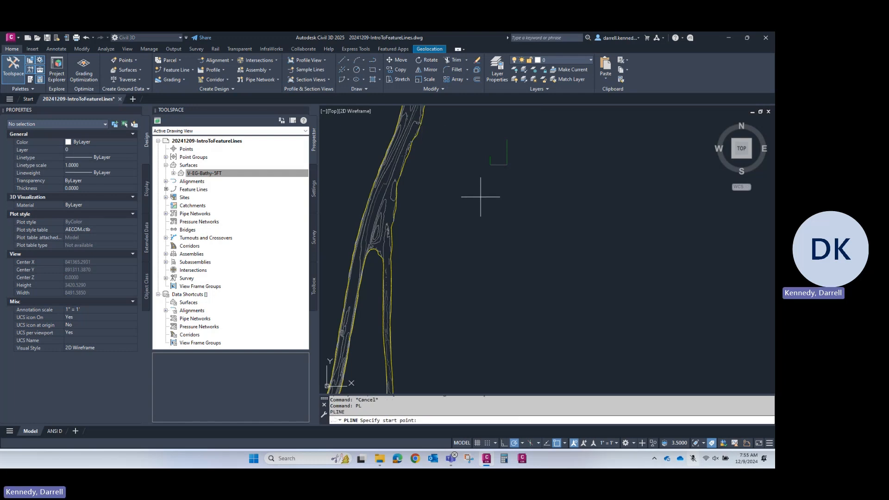
{"action": "left_click", "coordinate": [483, 193]}
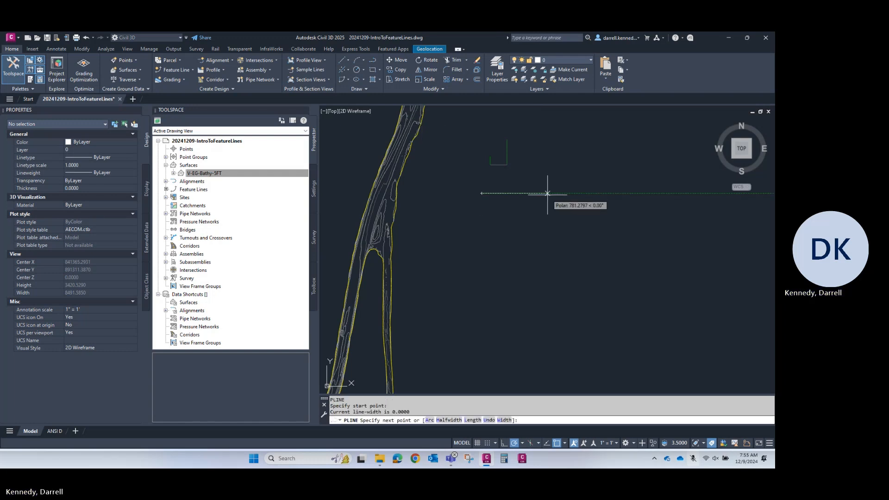
{"action": "type", "text": "5"}
{"action": "key", "text": "Return"}
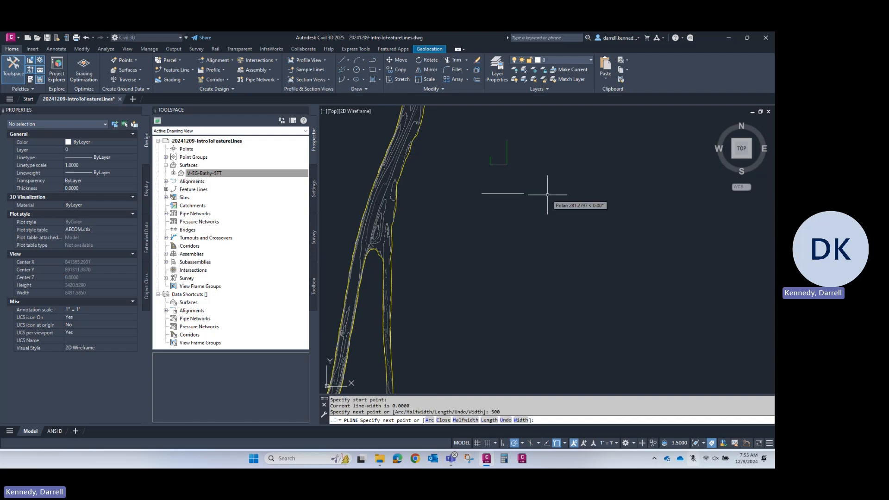
{"action": "key", "text": "Escape"}
Make _ACM-G-INFO the current layer.
{"action": "left_click", "coordinate": [497, 70]}
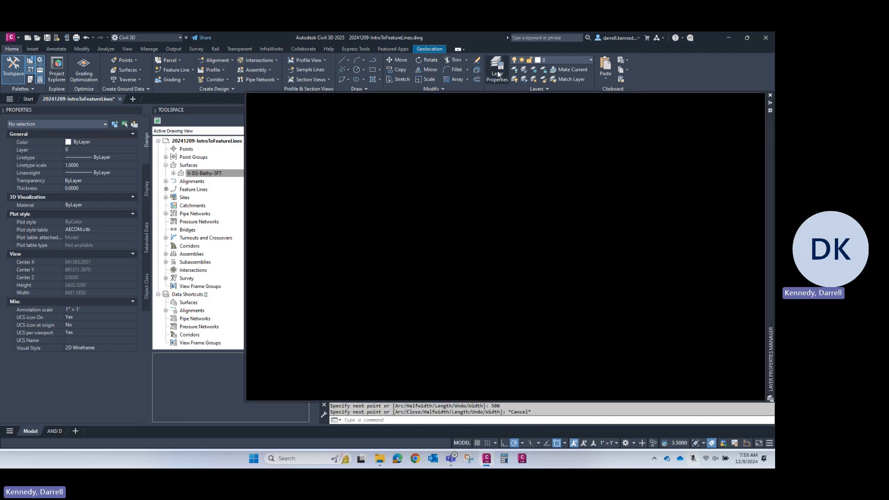
{"action": "scroll", "coordinate": [429, 263], "scroll_direction": "down", "scroll_amount": 10}
{"action": "scroll", "coordinate": [425, 257], "scroll_direction": "up", "scroll_amount": 9}
{"action": "scroll", "coordinate": [423, 254], "scroll_direction": "up", "scroll_amount": 7}
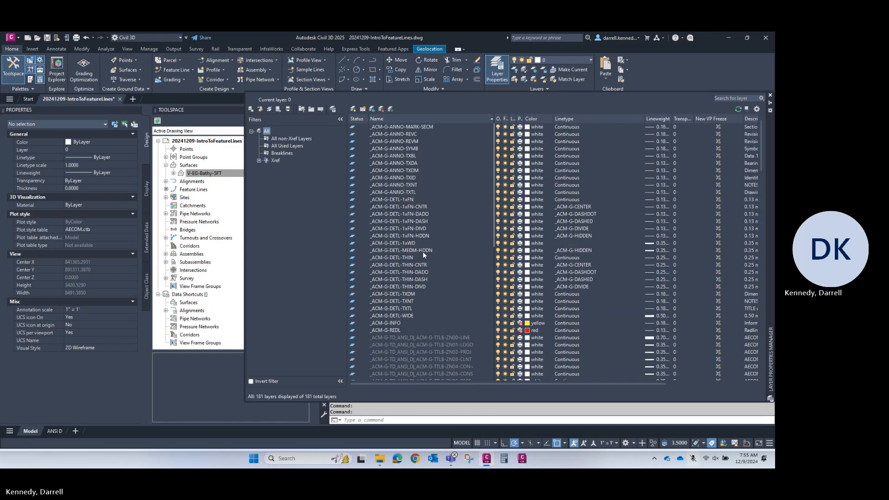
{"action": "scroll", "coordinate": [424, 237], "scroll_direction": "down", "scroll_amount": 1}
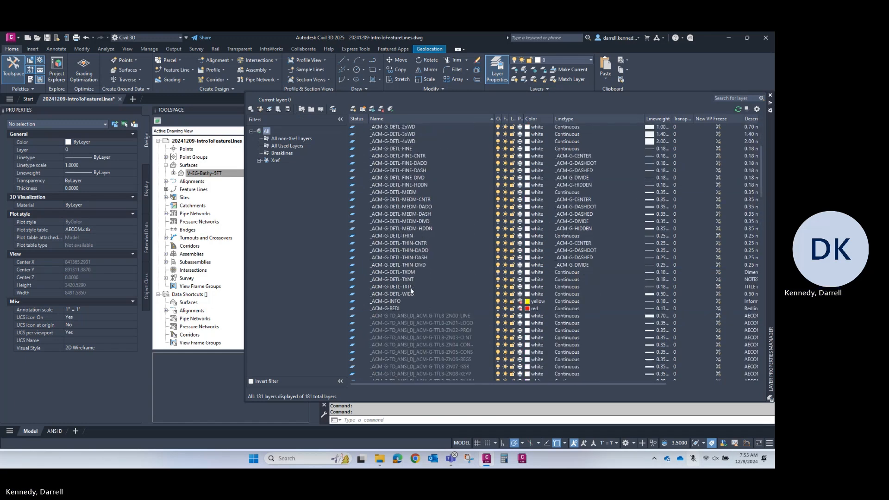
{"action": "double_click", "coordinate": [404, 301]}
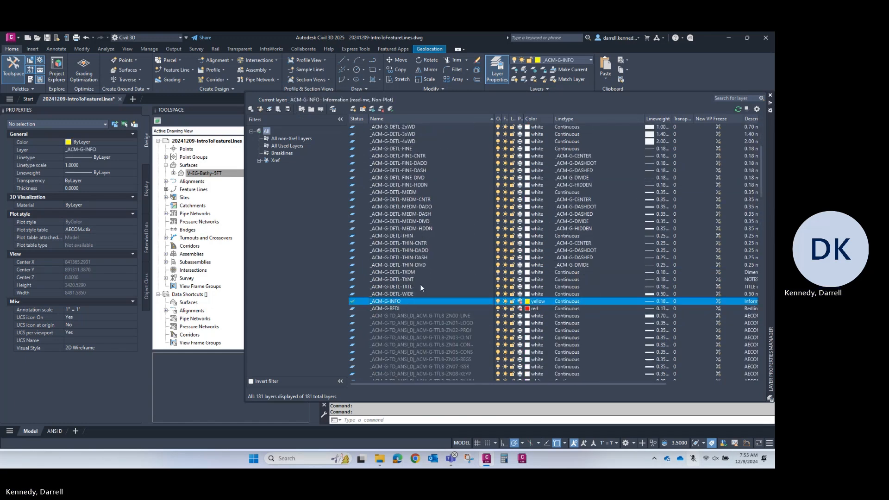
{"action": "left_click", "coordinate": [769, 95]}
Draw a roughly square rectangle just south of the horizontal polyline.
{"action": "left_click", "coordinate": [377, 70]}
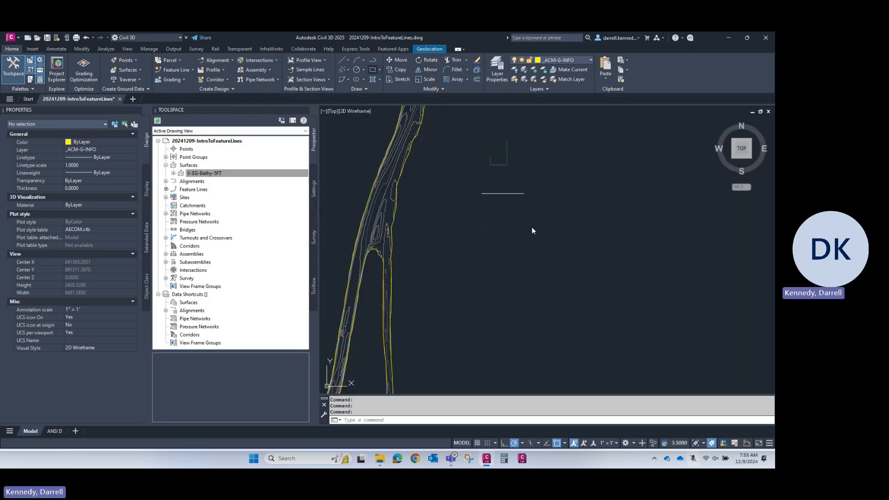
{"action": "left_click", "coordinate": [486, 214]}
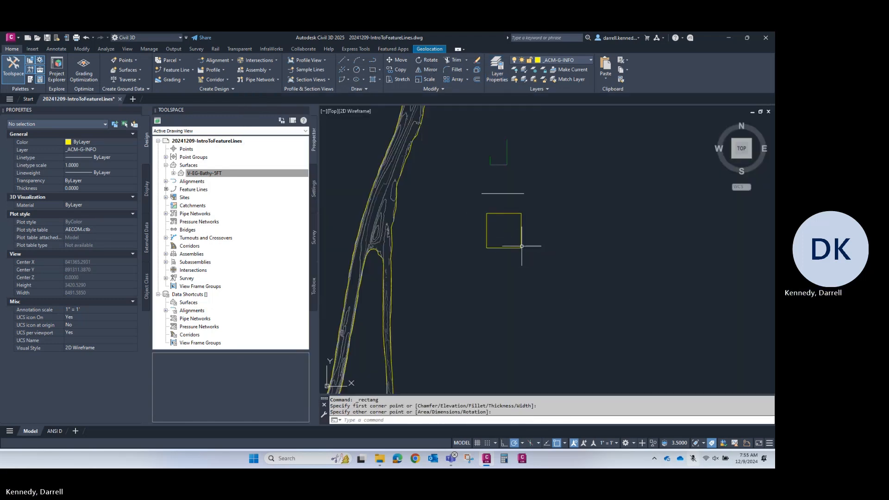
{"action": "key", "text": "Escape"}
Make _ACM-G-REDL the current layer.
{"action": "left_click", "coordinate": [497, 70]}
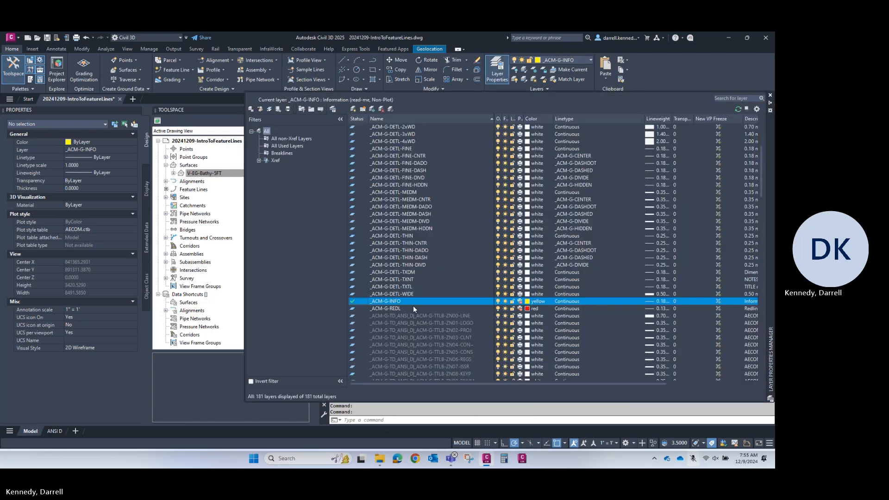
{"action": "double_click", "coordinate": [412, 308]}
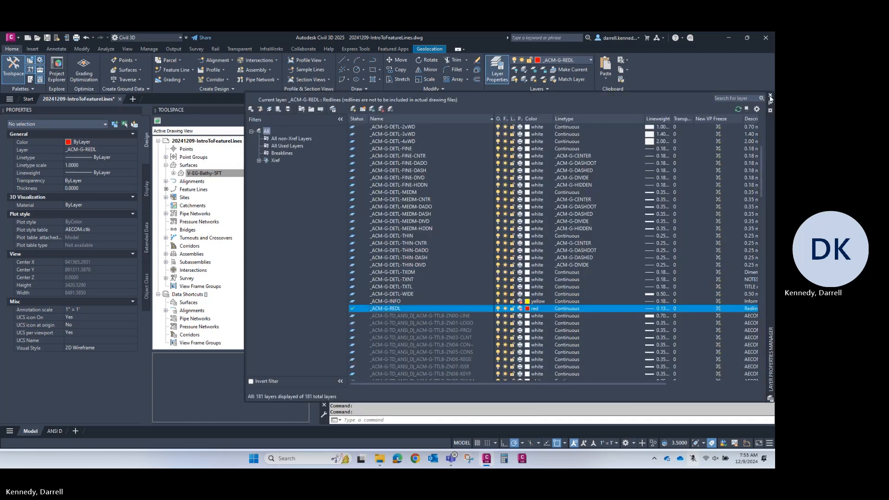
{"action": "left_click", "coordinate": [769, 96]}
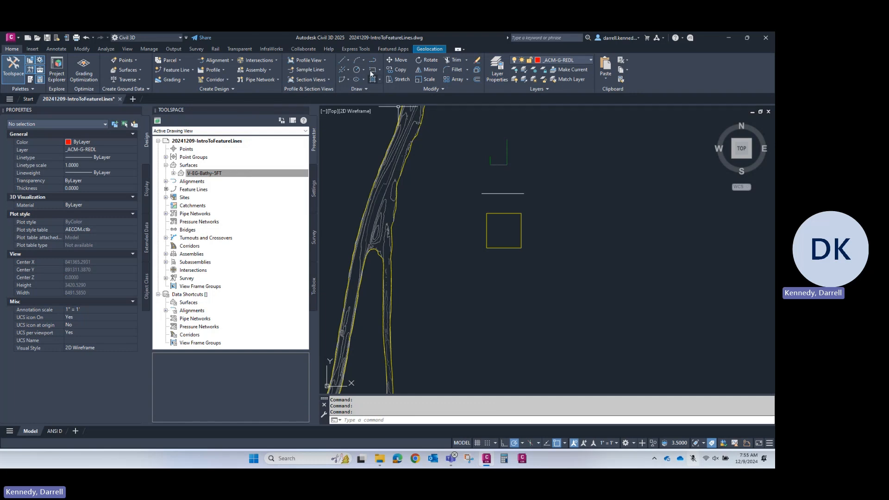
Draw a wavy spline through six fit points, running west to east below the yellow rectangle.
{"action": "left_click", "coordinate": [355, 89]}
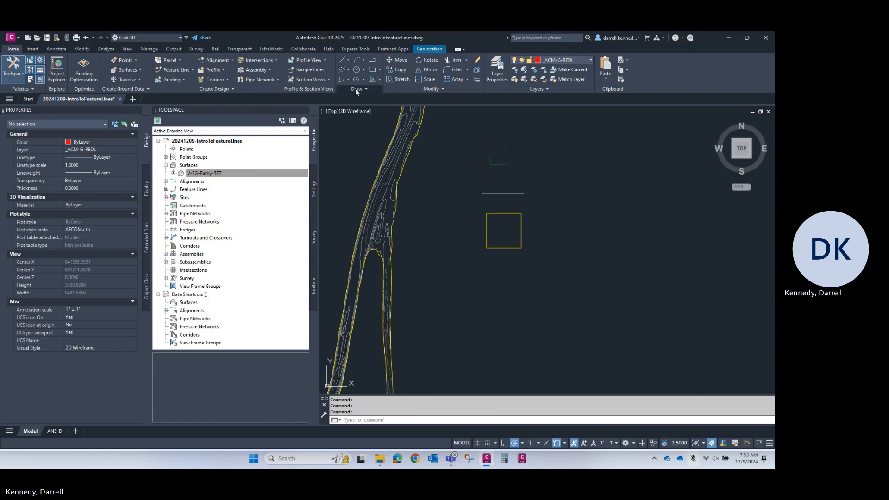
{"action": "left_click", "coordinate": [341, 99]}
{"action": "left_click", "coordinate": [443, 280]}
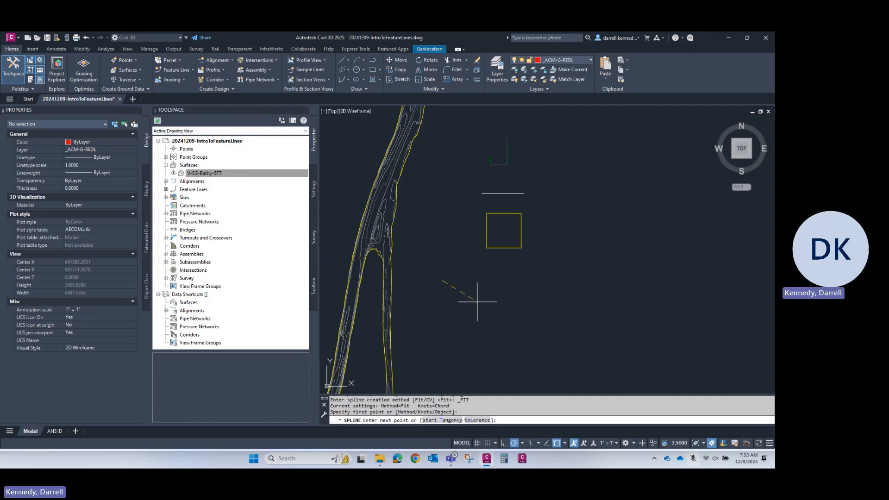
{"action": "left_click", "coordinate": [494, 316]}
{"action": "left_click", "coordinate": [506, 275]}
{"action": "left_click", "coordinate": [536, 302]}
{"action": "left_click", "coordinate": [571, 264]}
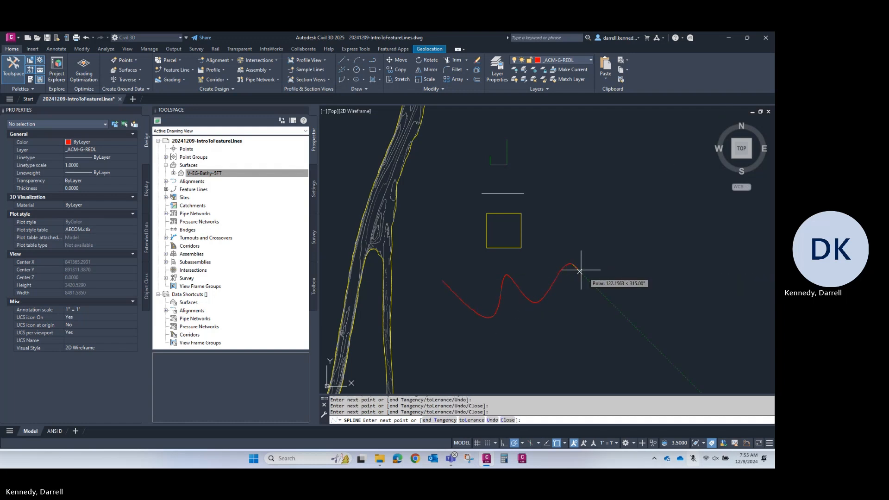
{"action": "left_click", "coordinate": [597, 286]}
{"action": "key", "text": "Return"}
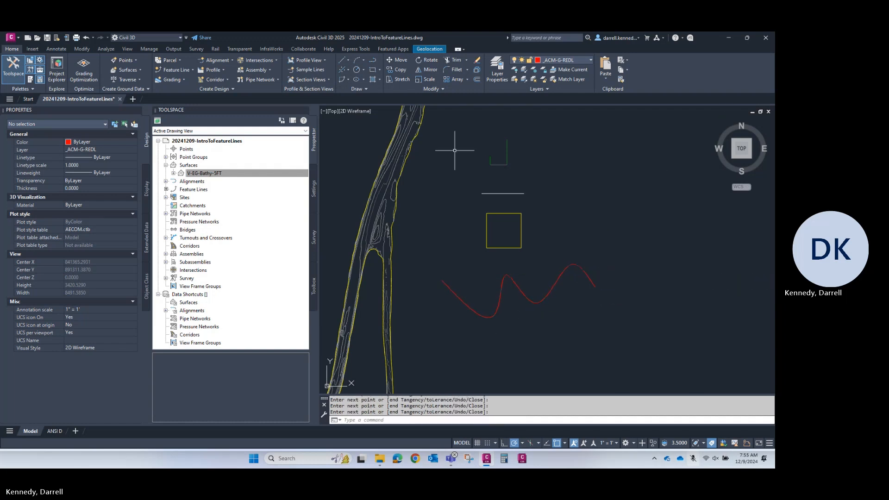
Make C-ANNO the current layer.
{"action": "left_click", "coordinate": [572, 61]}
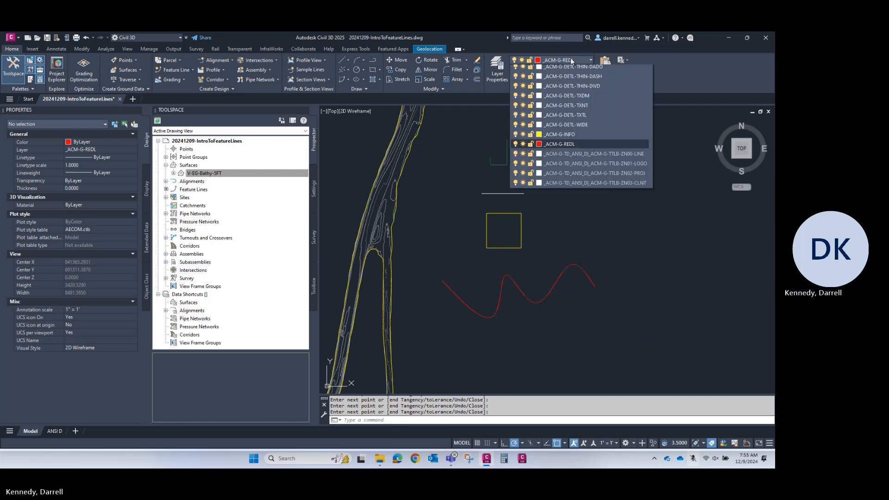
{"action": "scroll", "coordinate": [562, 229], "scroll_direction": "up", "scroll_amount": 5}
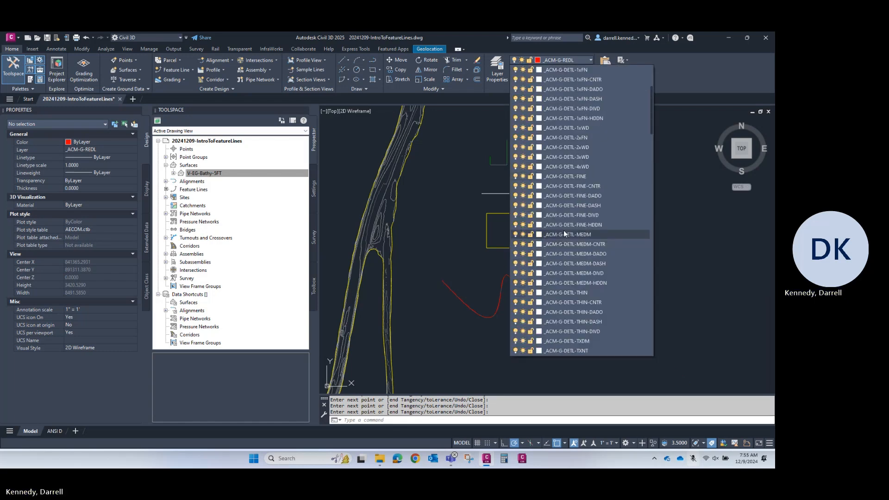
{"action": "scroll", "coordinate": [562, 231], "scroll_direction": "down", "scroll_amount": 3}
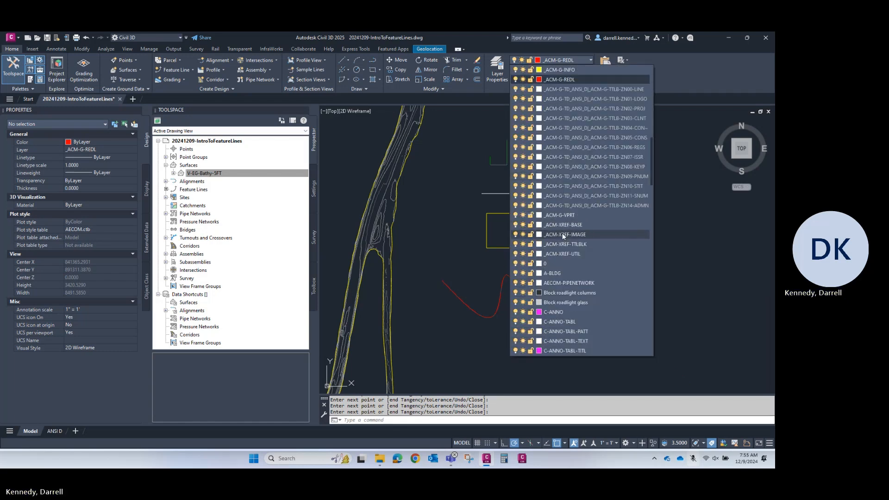
{"action": "left_click", "coordinate": [563, 312]}
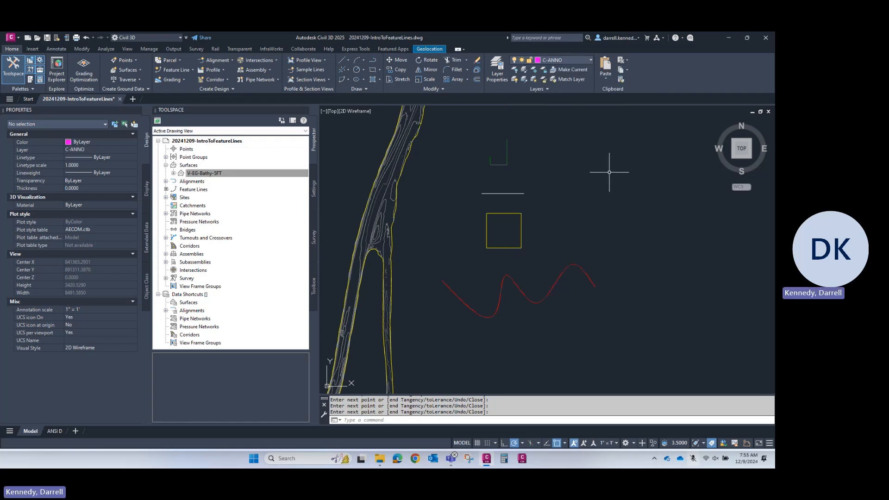
Draw an irregular zigzag polyline with six vertices east of the rectangle, ending it back at its start point.
{"action": "type", "text": "pl"}
{"action": "key", "text": "Return"}
{"action": "left_click", "coordinate": [579, 223]}
{"action": "left_click", "coordinate": [599, 172]}
{"action": "left_click", "coordinate": [649, 236]}
{"action": "left_click", "coordinate": [665, 174]}
{"action": "left_click", "coordinate": [685, 281]}
{"action": "left_click", "coordinate": [631, 268]}
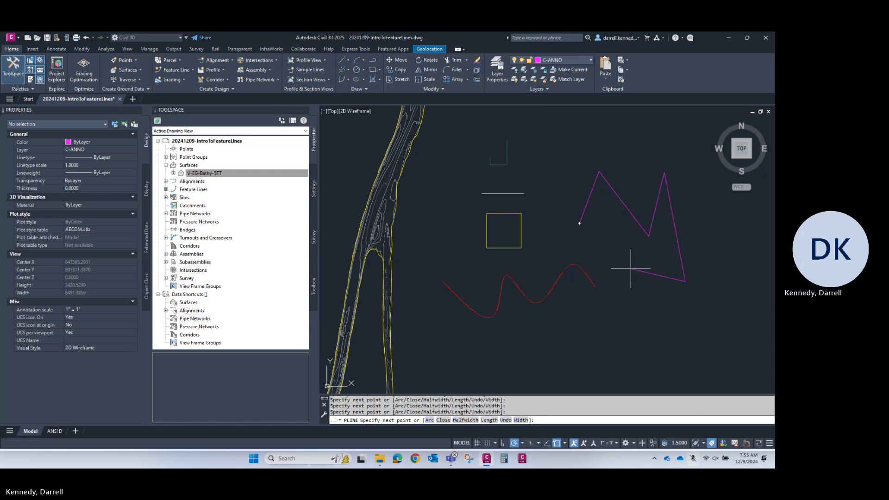
{"action": "left_click", "coordinate": [579, 224]}
{"action": "key", "text": "Return"}
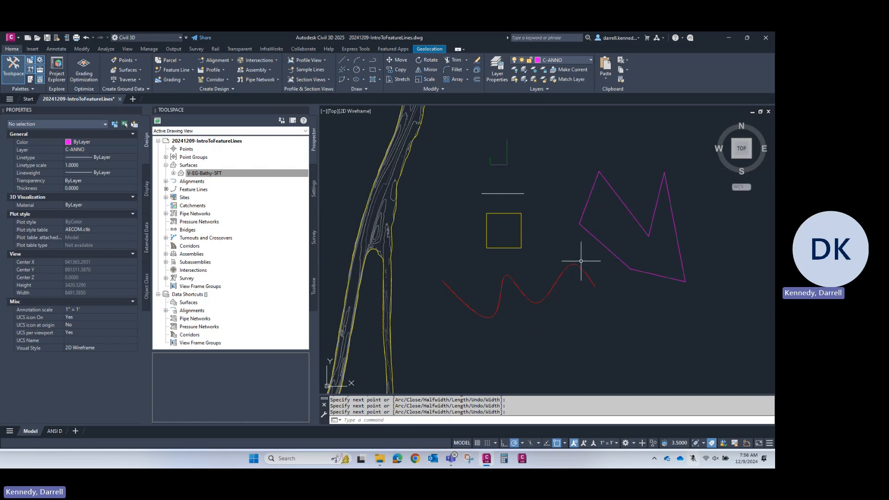
Convert the white horizontal line into a feature line on the current layer, in a new site named Test From Polyline, erasing the original.
{"action": "left_click", "coordinate": [175, 70]}
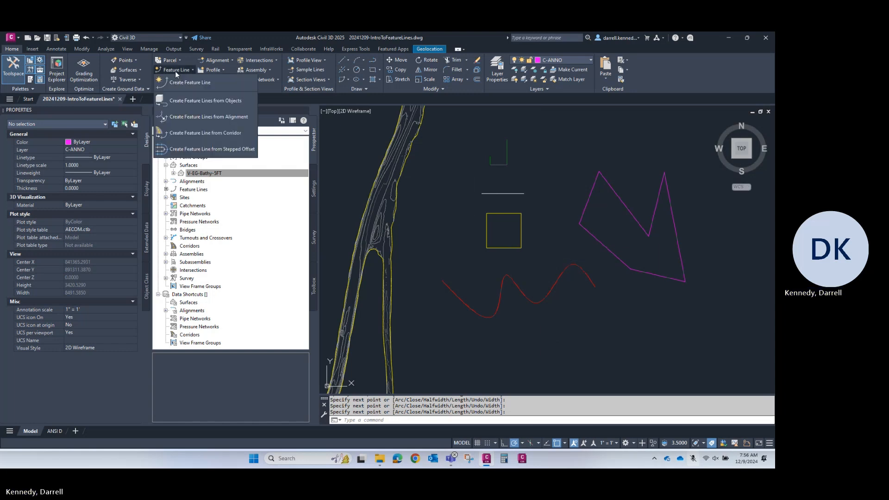
{"action": "left_click", "coordinate": [196, 102]}
{"action": "left_click", "coordinate": [507, 193]}
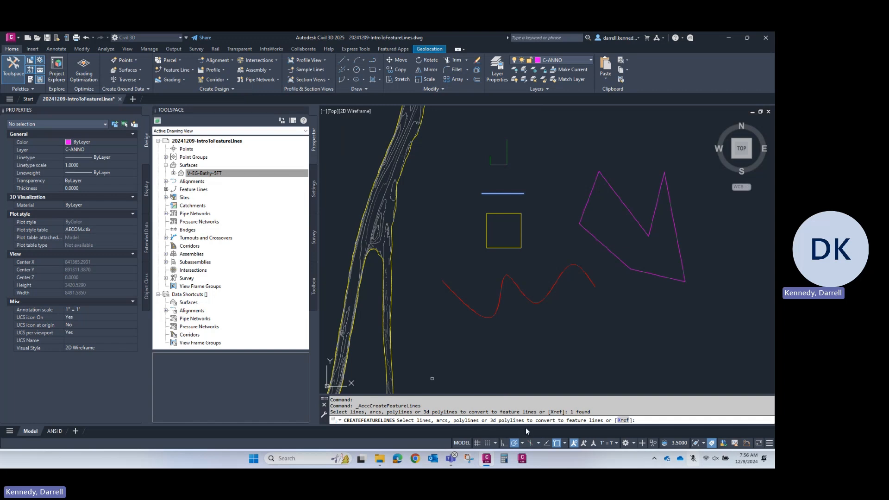
{"action": "key", "text": "Return"}
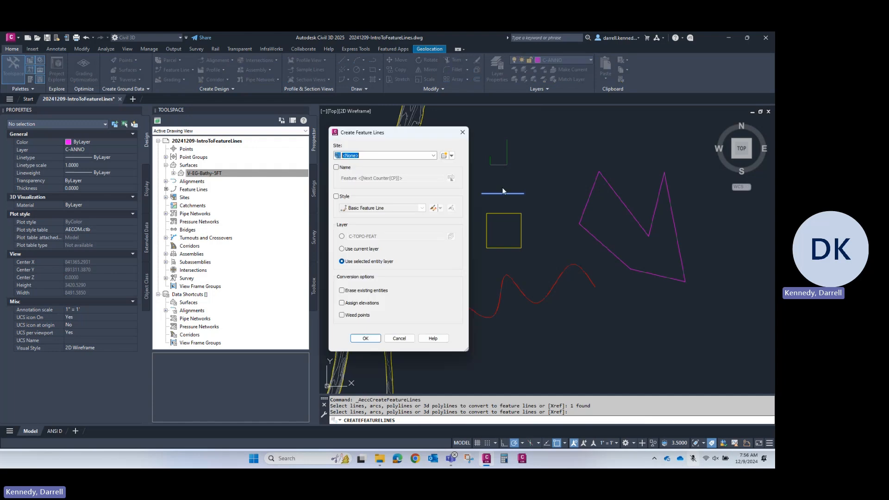
{"action": "left_click", "coordinate": [433, 156]}
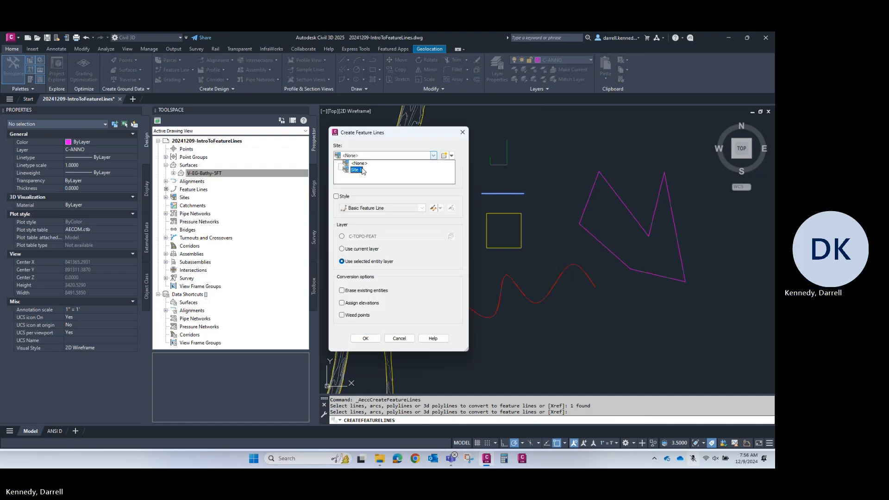
{"action": "left_click", "coordinate": [451, 156]}
{"action": "left_click", "coordinate": [463, 165]}
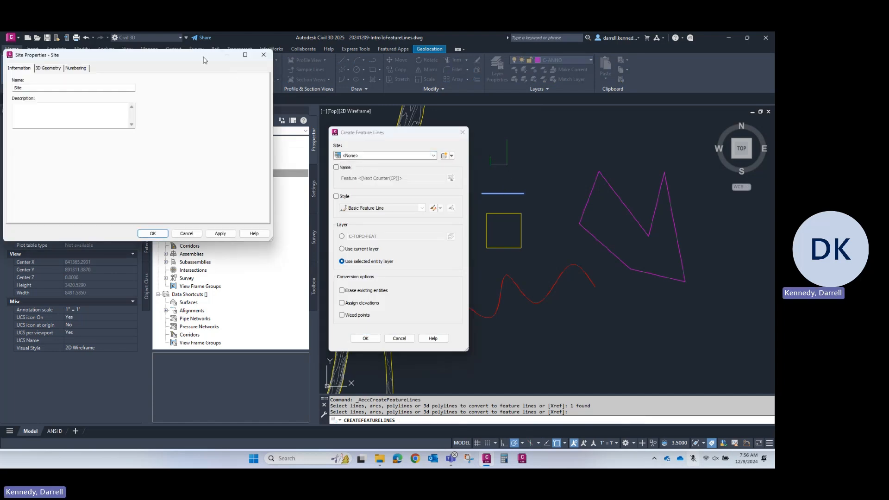
{"action": "type", "text": "Test"}
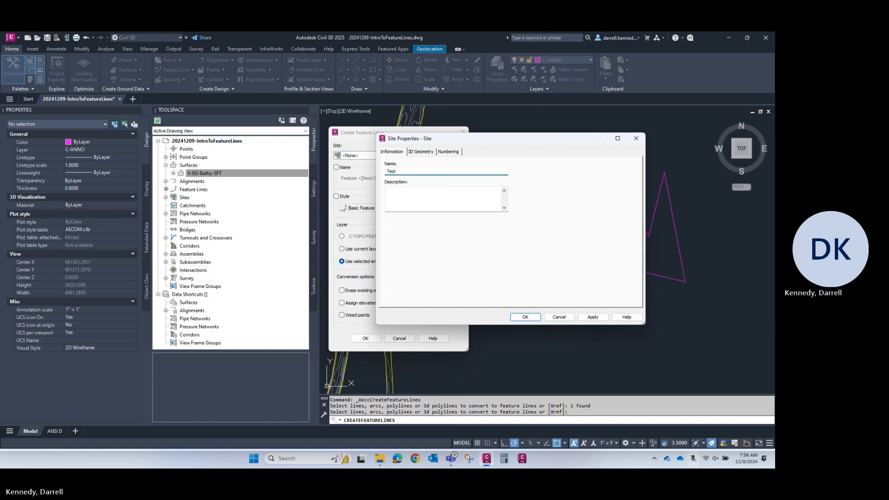
{"action": "type", "text": " From Polyline"}
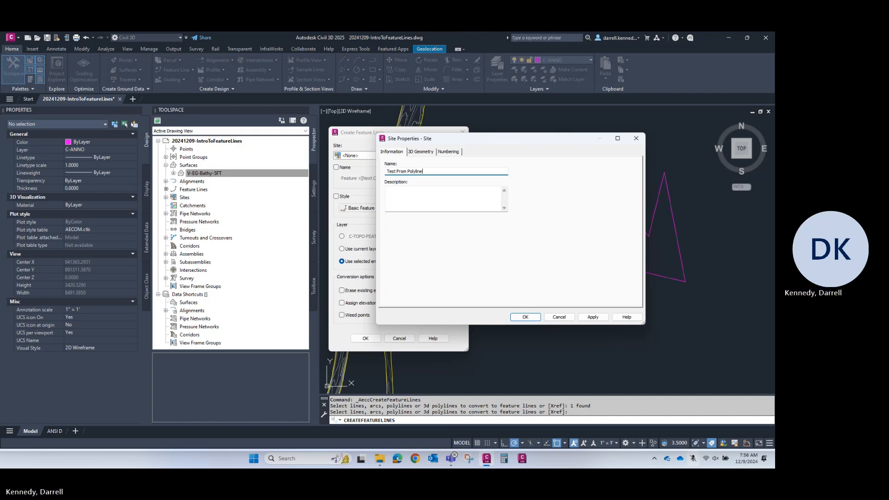
{"action": "key", "text": "Return"}
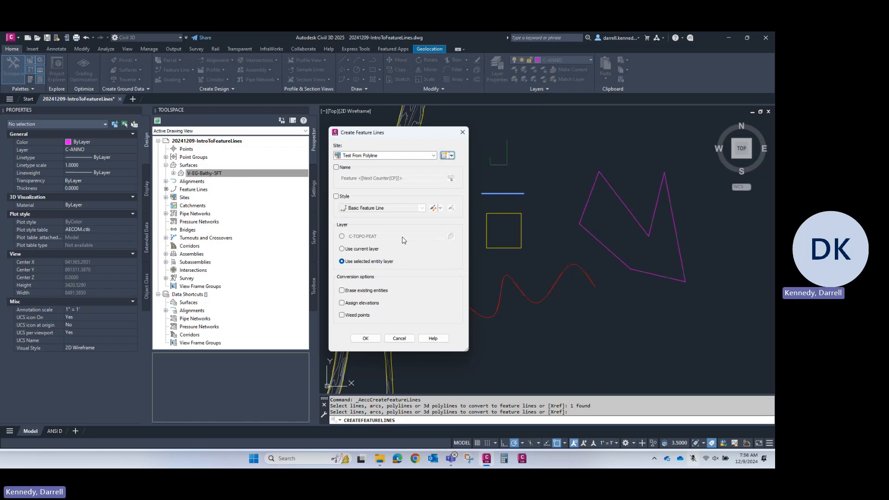
{"action": "left_click", "coordinate": [341, 248]}
{"action": "left_click", "coordinate": [365, 337]}
Temporarily hide the new horizontal feature line to check for leftover geometry beneath it, and end the object isolation.
{"action": "left_click", "coordinate": [495, 193]}
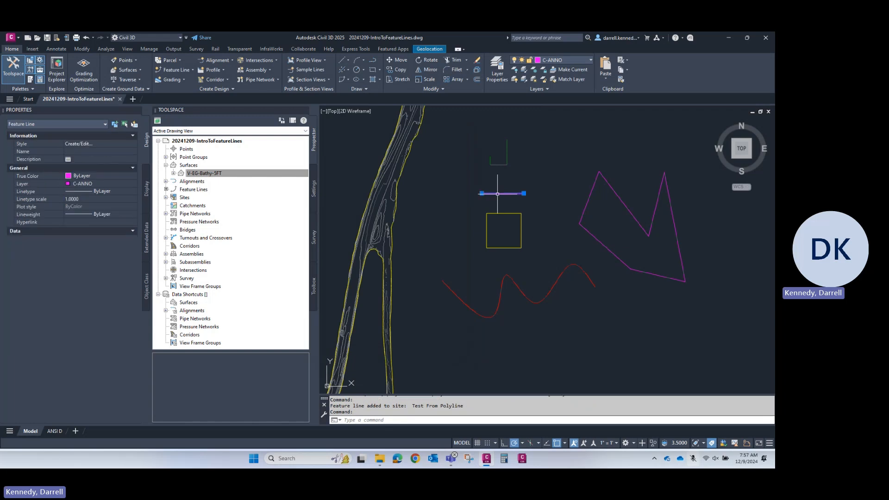
{"action": "right_click", "coordinate": [517, 174]}
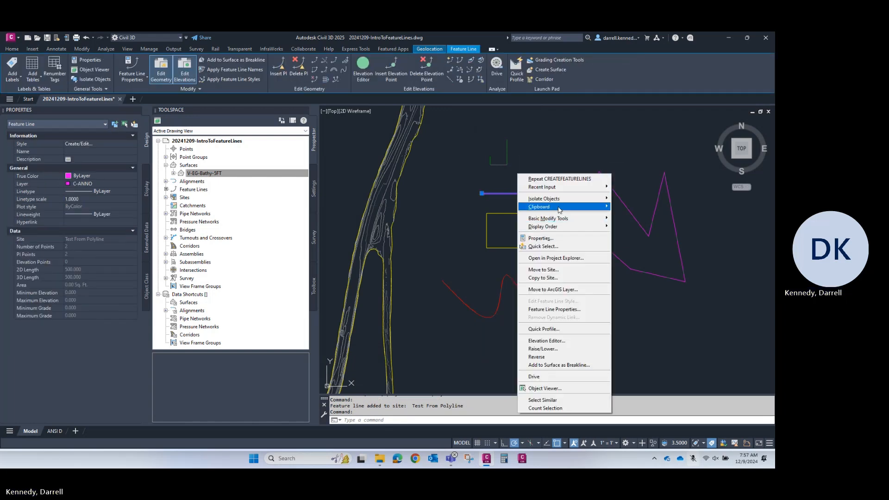
{"action": "mouse_move", "coordinate": [578, 198]}
{"action": "left_click", "coordinate": [632, 205]}
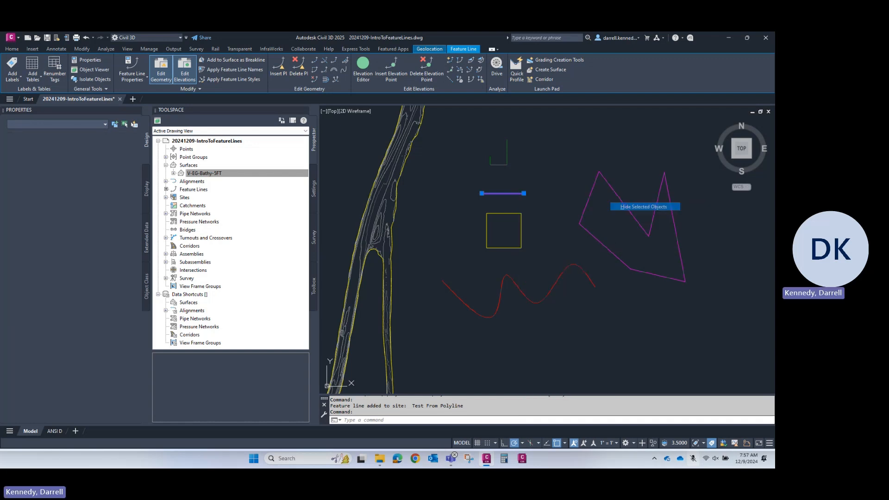
{"action": "right_click", "coordinate": [490, 198]}
{"action": "mouse_move", "coordinate": [551, 221]}
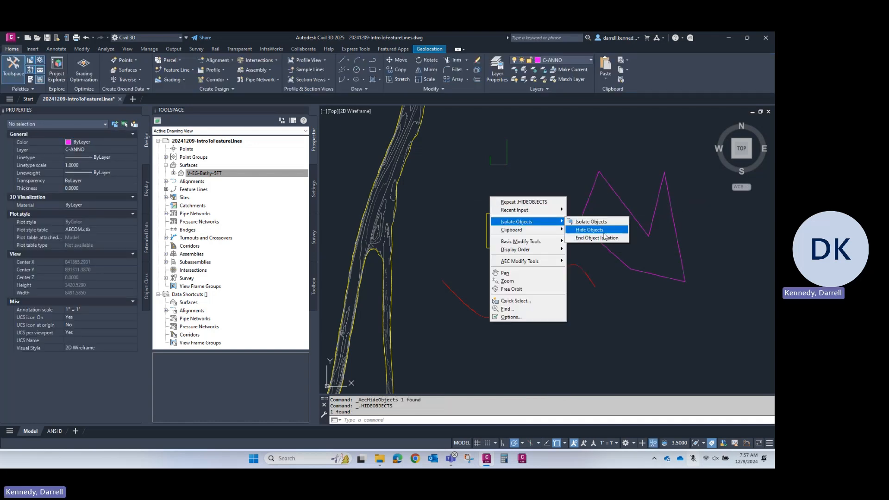
{"action": "left_click", "coordinate": [603, 237]}
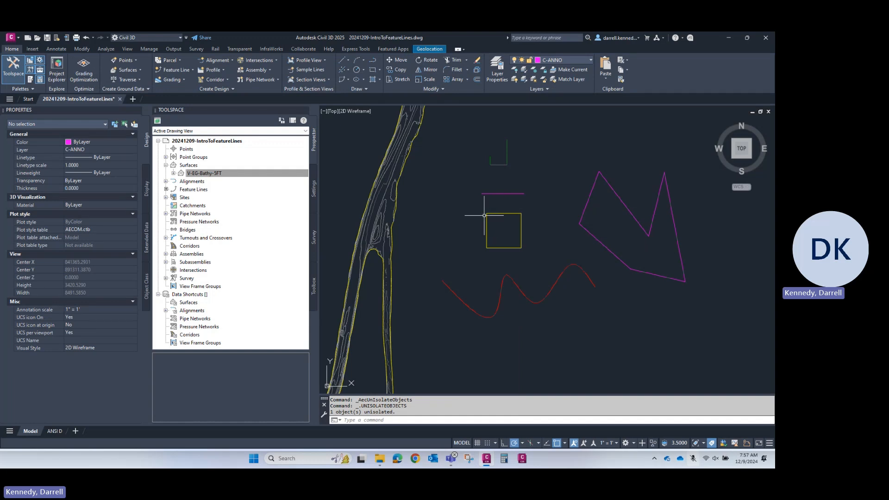
Set up the yellow rectangle's feature line conversion to use the selected entity layer, keep the existing entity and assign elevations.
{"action": "left_click", "coordinate": [192, 70]}
{"action": "left_click", "coordinate": [204, 96]}
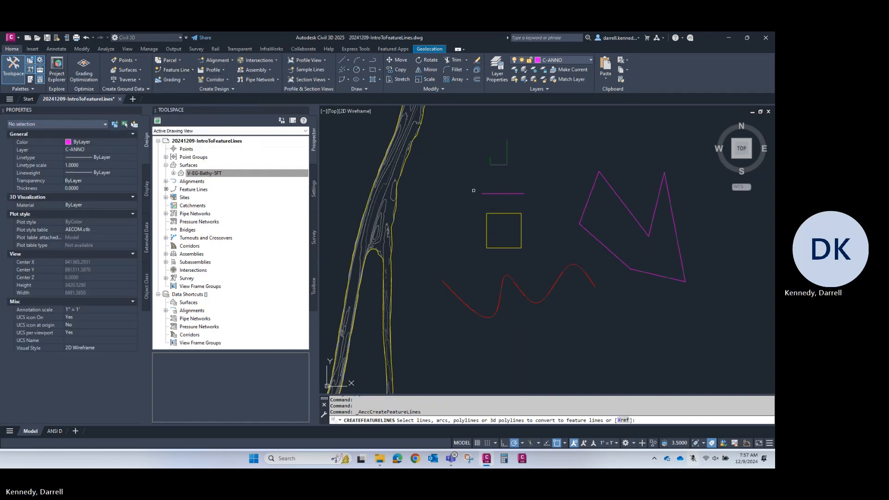
{"action": "left_click", "coordinate": [494, 213]}
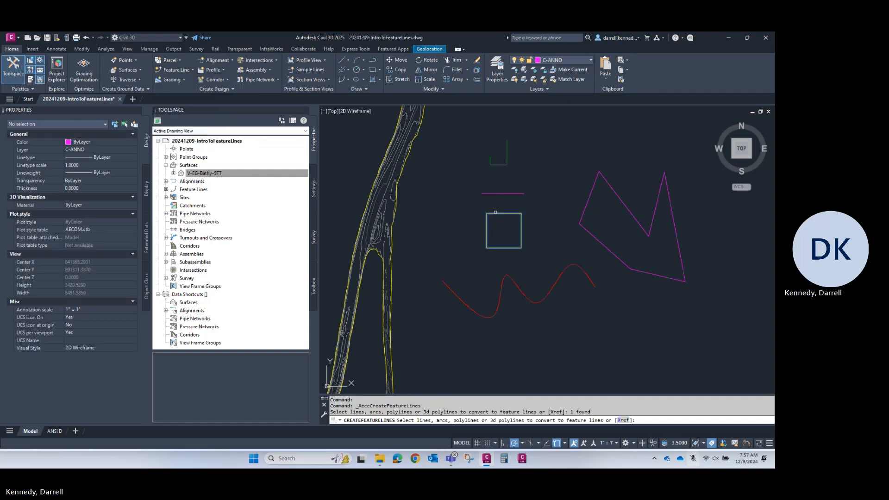
{"action": "key", "text": "Return"}
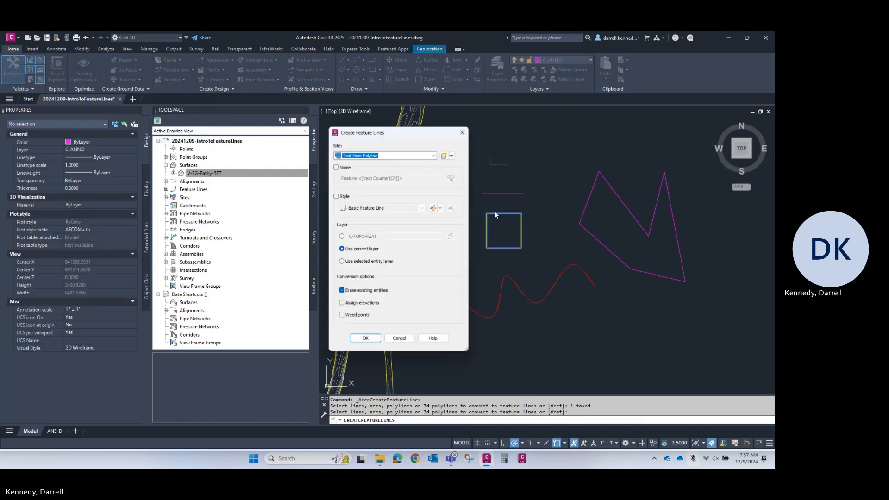
{"action": "left_click", "coordinate": [451, 156]}
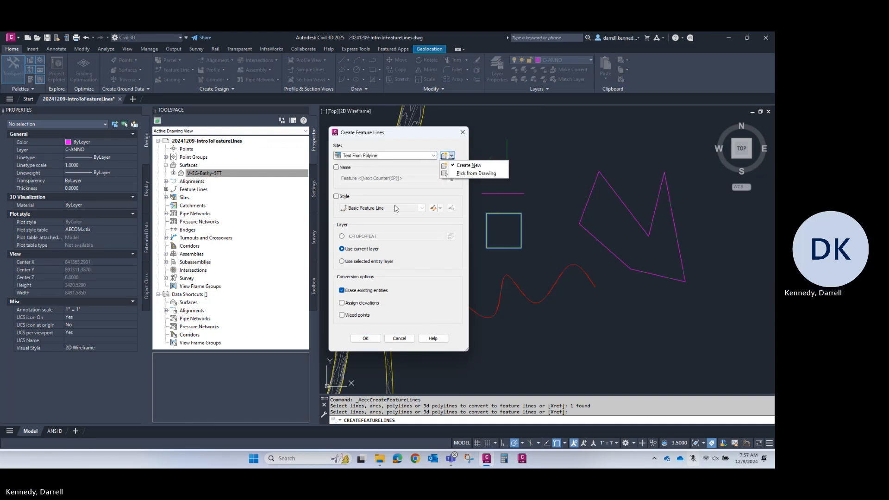
{"action": "left_click", "coordinate": [396, 142]}
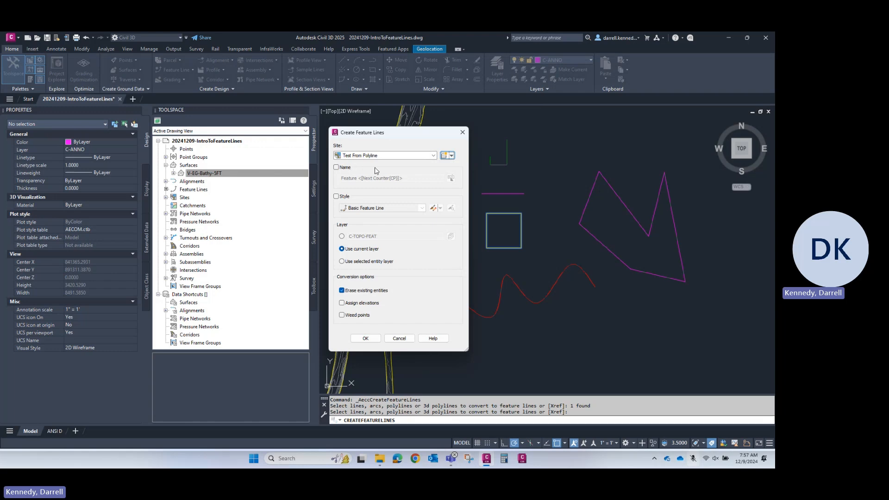
{"action": "left_click", "coordinate": [342, 262]}
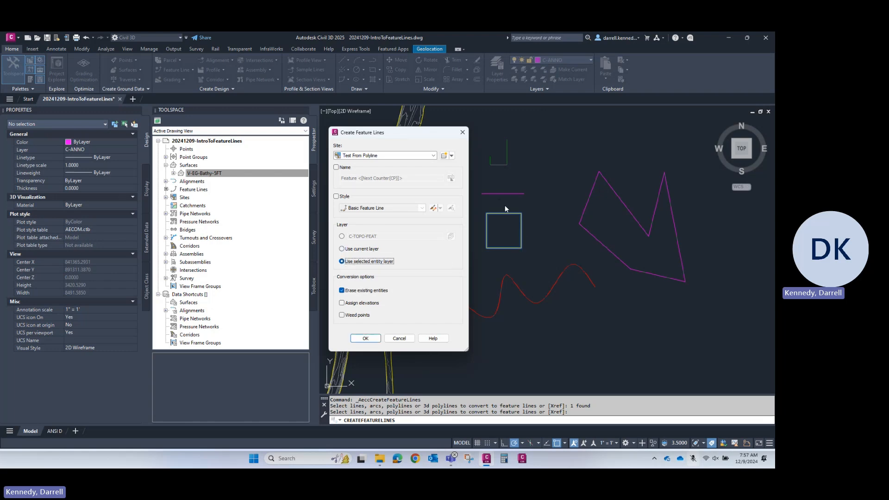
{"action": "left_click", "coordinate": [357, 291]}
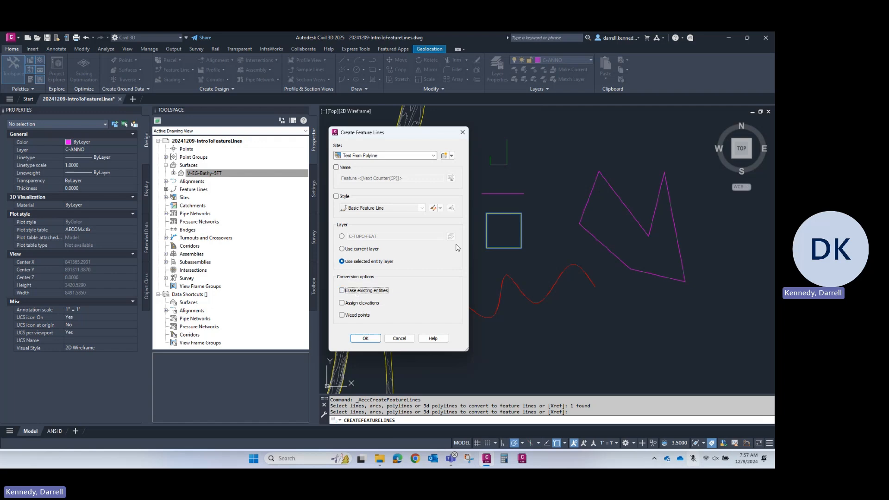
{"action": "left_click", "coordinate": [343, 303]}
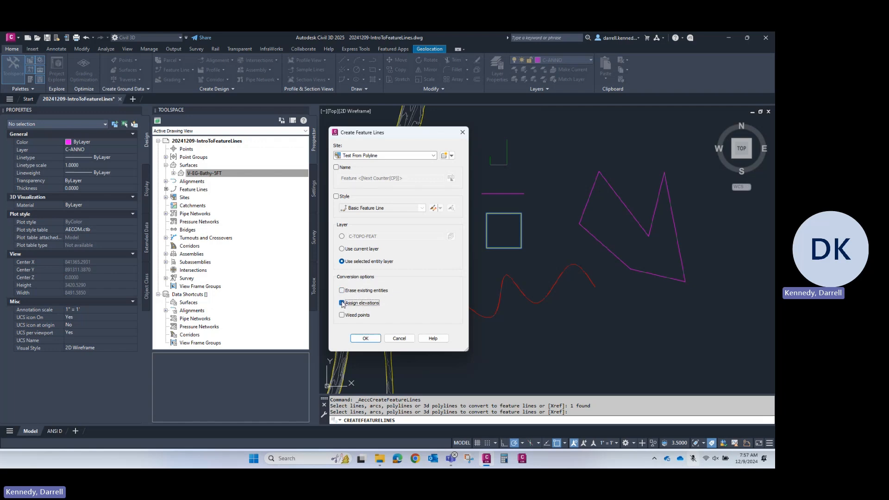
Assign a fixed elevation of 50 and create the feature line from the yellow rectangle.
{"action": "left_click", "coordinate": [365, 339]}
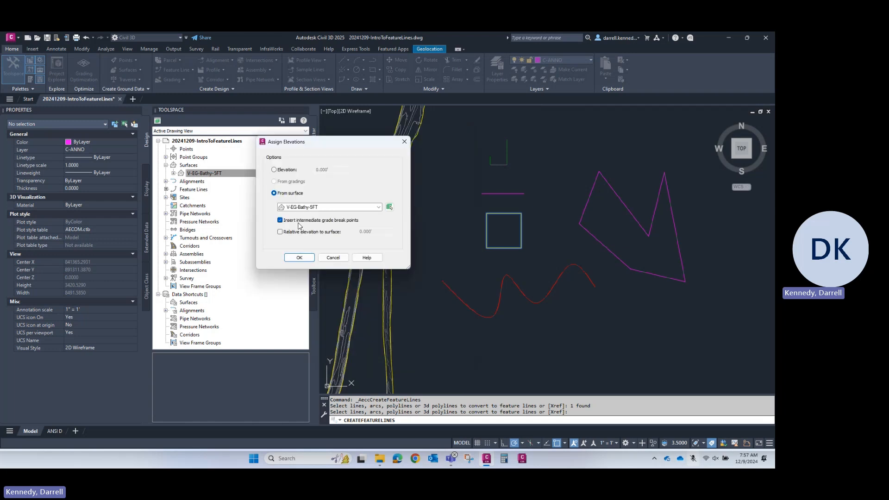
{"action": "left_click", "coordinate": [290, 221]}
{"action": "left_click", "coordinate": [283, 171]}
{"action": "left_click_drag", "start_coordinate": [347, 170], "coordinate": [275, 170]}
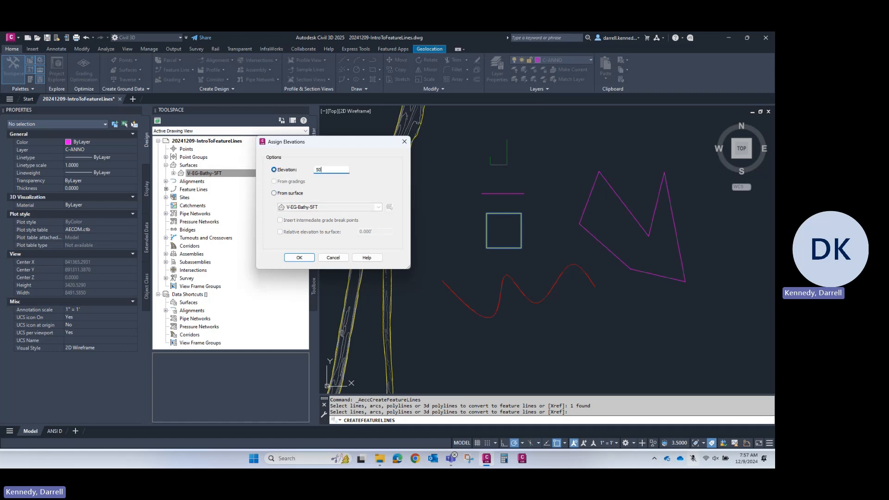
{"action": "type", "text": "50"}
{"action": "key", "text": "Return"}
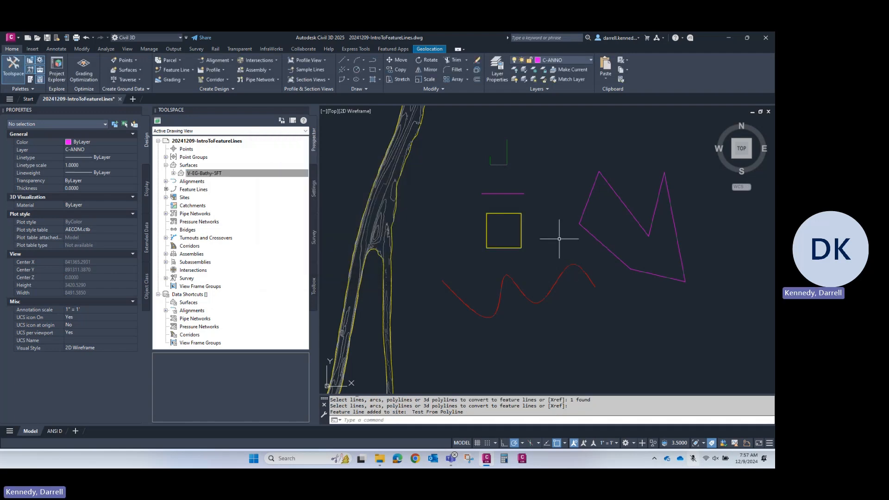
Hide the rectangle's feature line and set the color of the original rectangle polyline beneath it to ByBlock.
{"action": "left_click", "coordinate": [514, 214]}
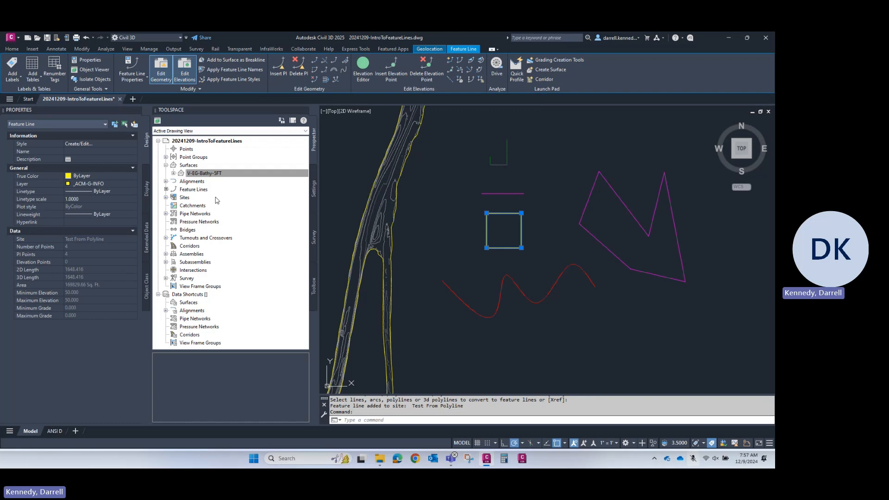
{"action": "right_click", "coordinate": [549, 207]}
{"action": "mouse_move", "coordinate": [591, 233]}
{"action": "left_click", "coordinate": [675, 240]}
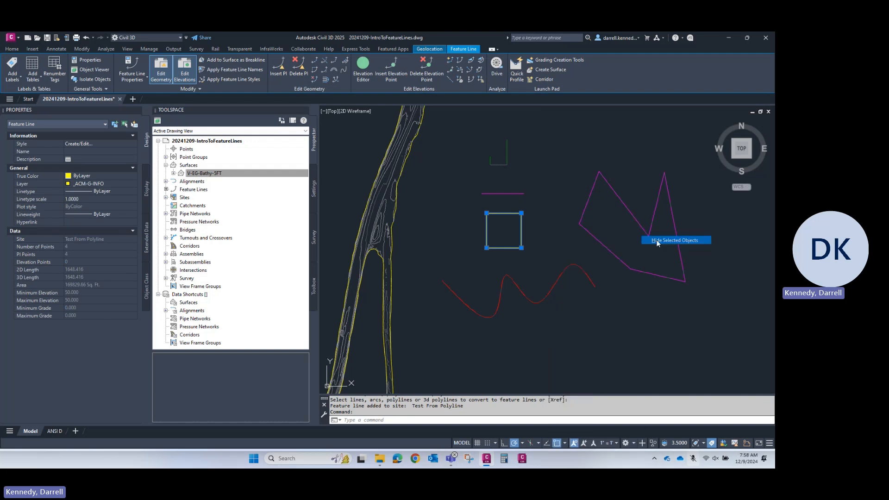
{"action": "left_click", "coordinate": [509, 213]}
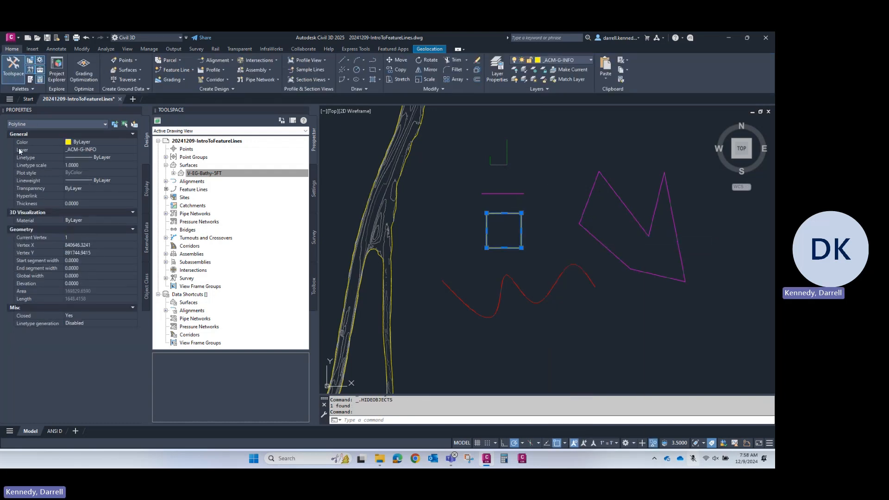
{"action": "left_click", "coordinate": [99, 141]}
{"action": "left_click", "coordinate": [99, 141]}
{"action": "left_click", "coordinate": [90, 157]}
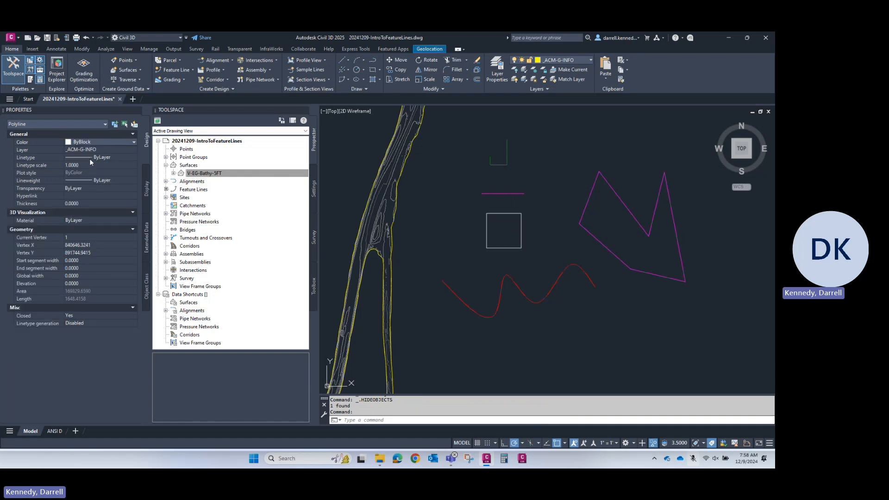
Move the recolored rectangle polyline west, clear of its original position, and end object isolation to restore the feature line.
{"action": "left_click", "coordinate": [398, 60]}
{"action": "left_click", "coordinate": [553, 226]}
{"action": "left_click", "coordinate": [512, 226]}
{"action": "right_click", "coordinate": [531, 214]}
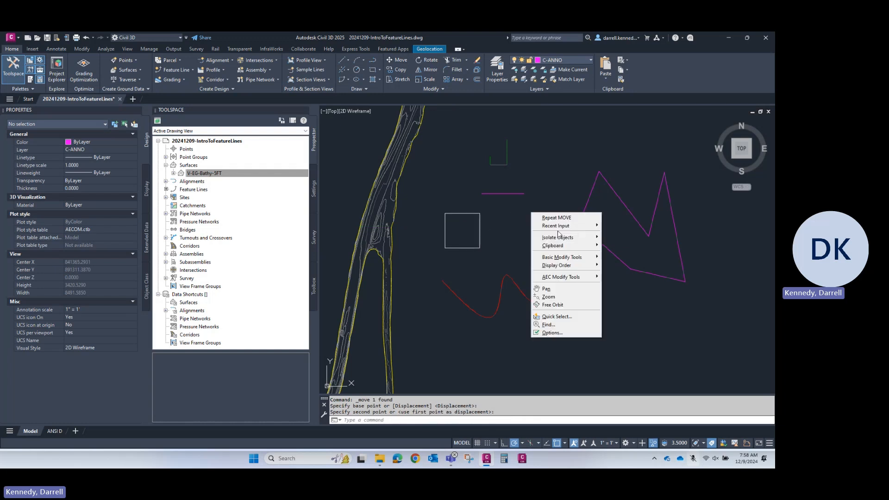
{"action": "mouse_move", "coordinate": [585, 238]}
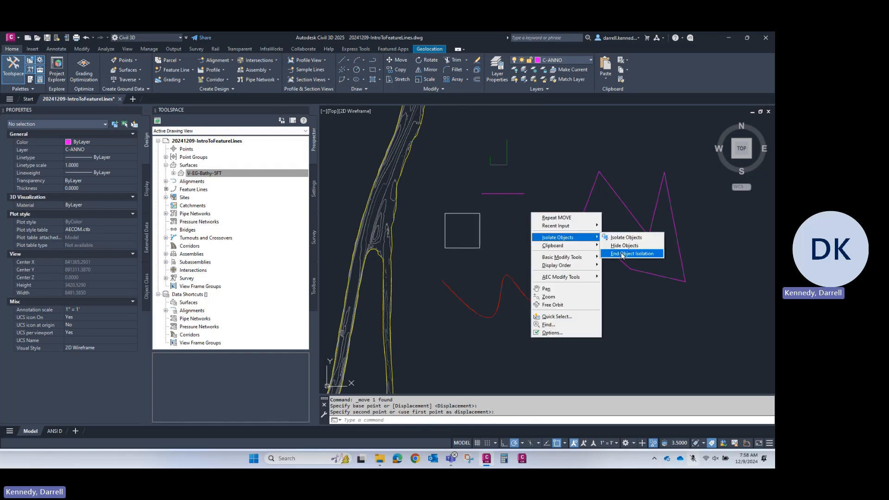
{"action": "left_click", "coordinate": [623, 253]}
Compare the properties of the white rectangle polyline and the yellow feature line, and delete the white polyline.
{"action": "left_click", "coordinate": [469, 213]}
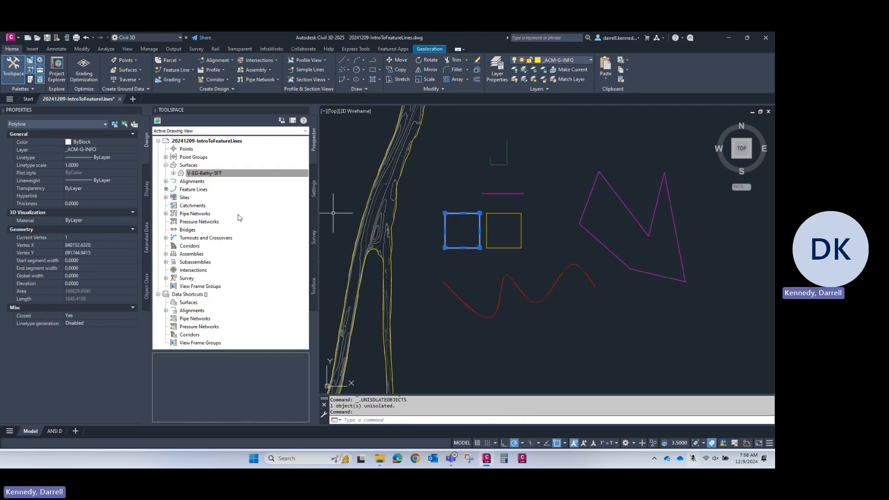
{"action": "key", "text": "Escape"}
{"action": "left_click", "coordinate": [505, 214]}
{"action": "key", "text": "Escape"}
{"action": "left_click", "coordinate": [506, 213]}
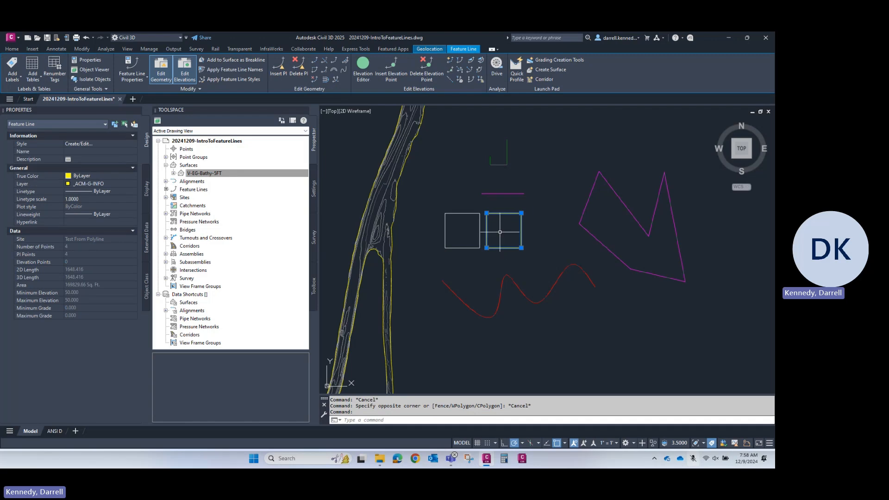
{"action": "key", "text": "Escape"}
{"action": "left_click", "coordinate": [462, 214]}
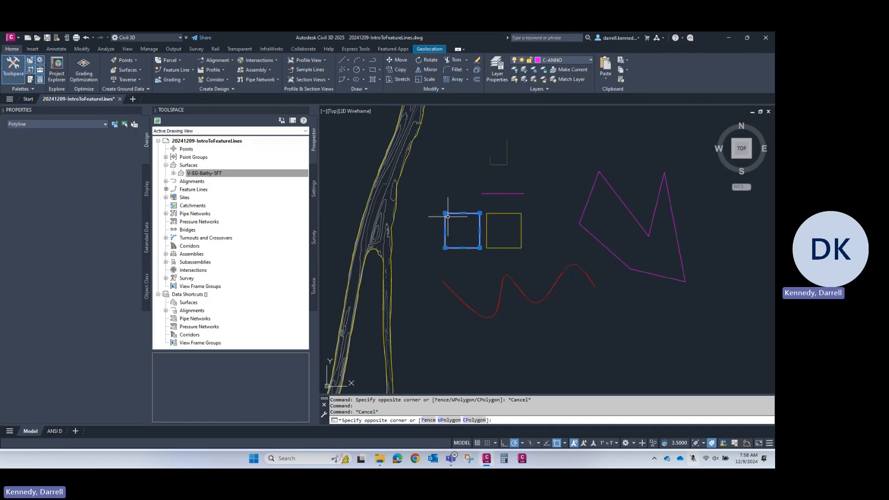
{"action": "key", "text": "Delete"}
Open the yellow rectangle's feature line in the Elevation Editor to review its point elevations.
{"action": "left_click", "coordinate": [522, 218]}
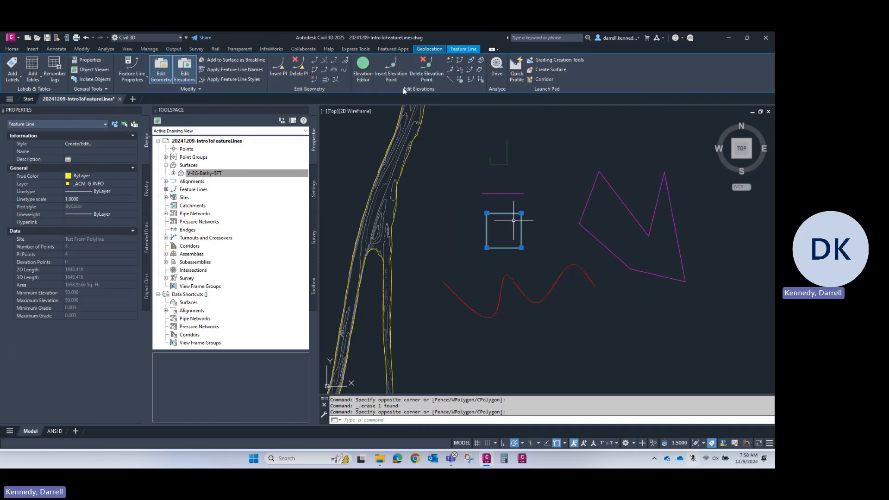
{"action": "left_click", "coordinate": [363, 67]}
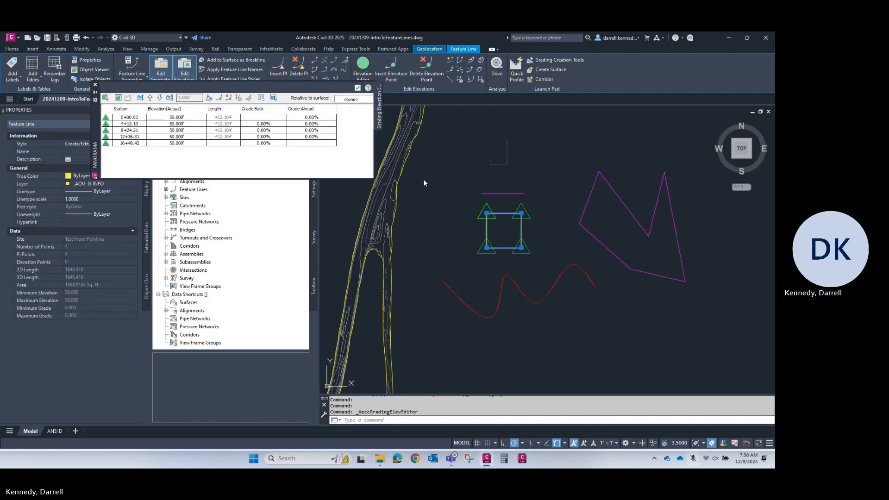
Open the short horizontal magenta feature line in the Elevation Editor, review its point elevations and close the editor.
{"action": "key", "text": "Escape"}
{"action": "key", "text": "Escape"}
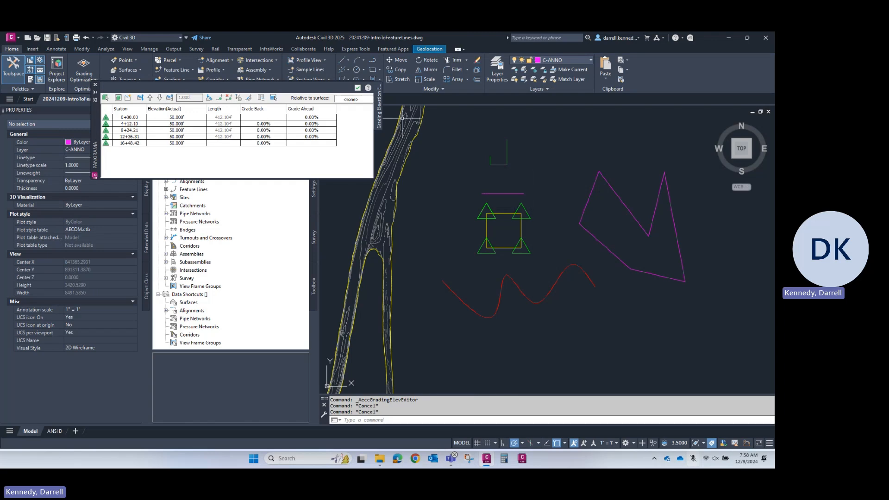
{"action": "left_click", "coordinate": [506, 193]}
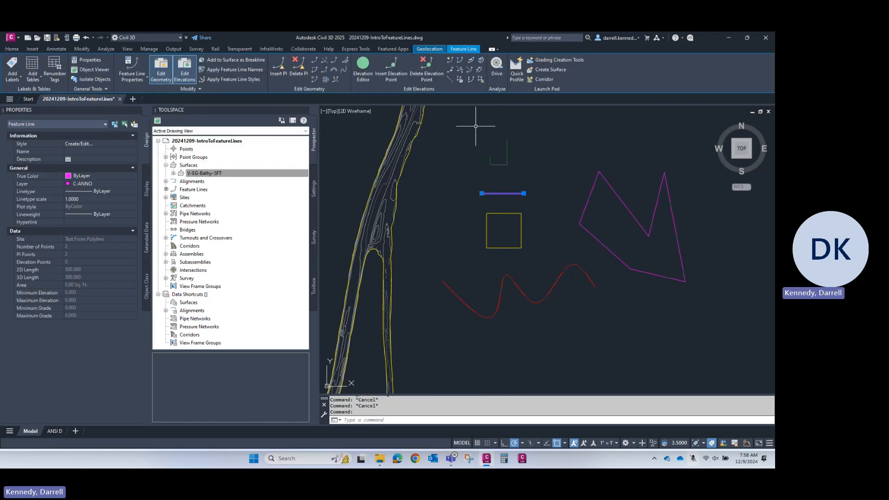
{"action": "left_click", "coordinate": [365, 76]}
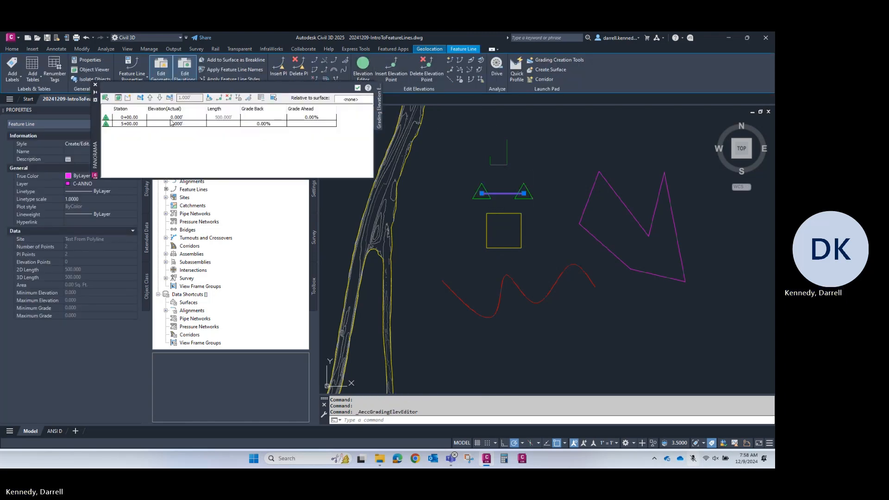
{"action": "left_click", "coordinate": [357, 88]}
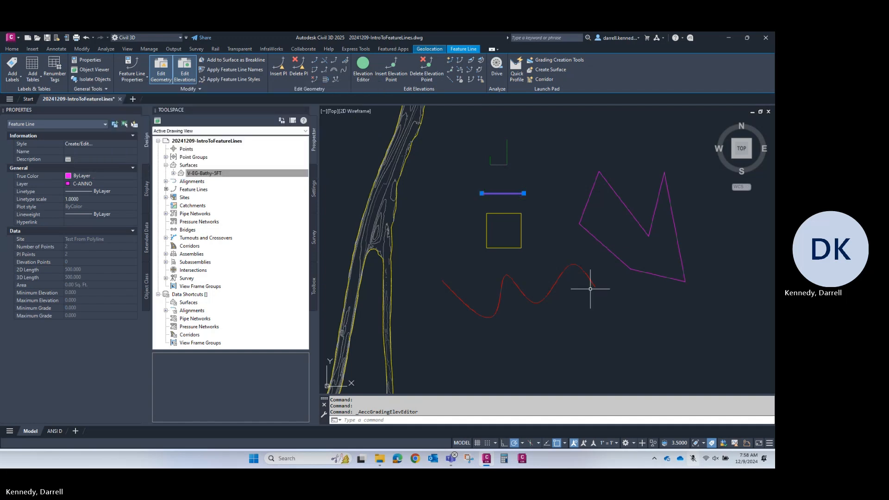
{"action": "key", "text": "Escape"}
{"action": "key", "text": "Escape"}
Convert the magenta zigzag polyline into a feature line in site Test From Polyline on layer C-TOPO-FEAT, erasing the original and assigning no elevations.
{"action": "left_click", "coordinate": [590, 194]}
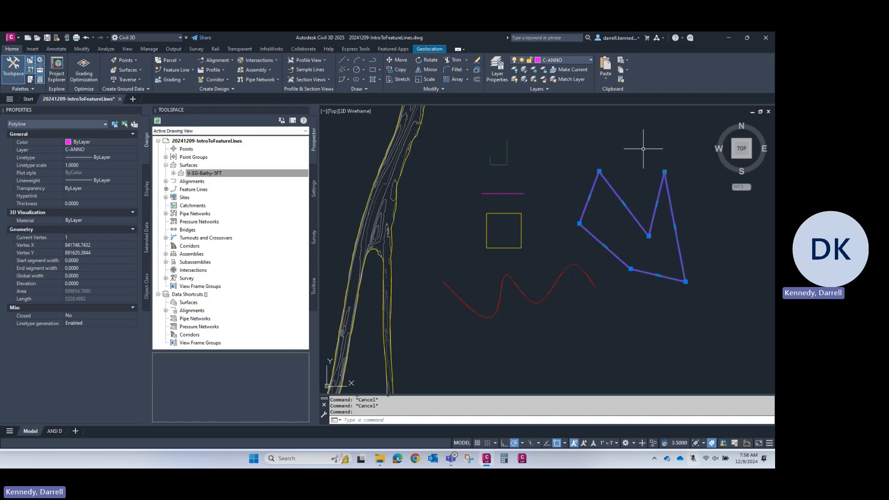
{"action": "key", "text": "Escape"}
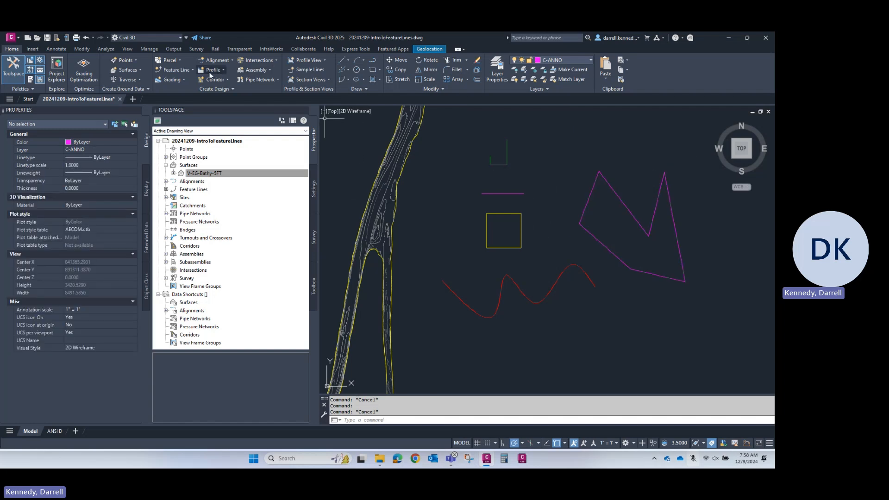
{"action": "left_click", "coordinate": [190, 70]}
{"action": "left_click", "coordinate": [207, 111]}
{"action": "left_click", "coordinate": [606, 182]}
{"action": "key", "text": "Return"}
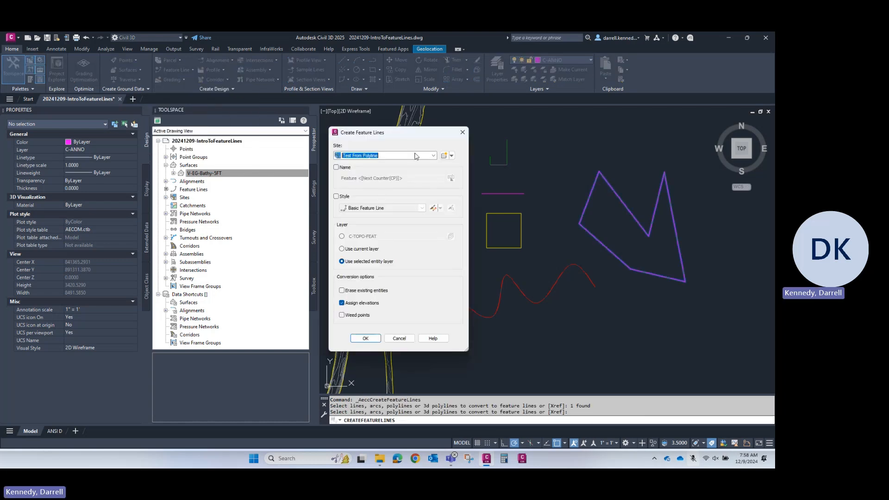
{"action": "left_click", "coordinate": [342, 236]}
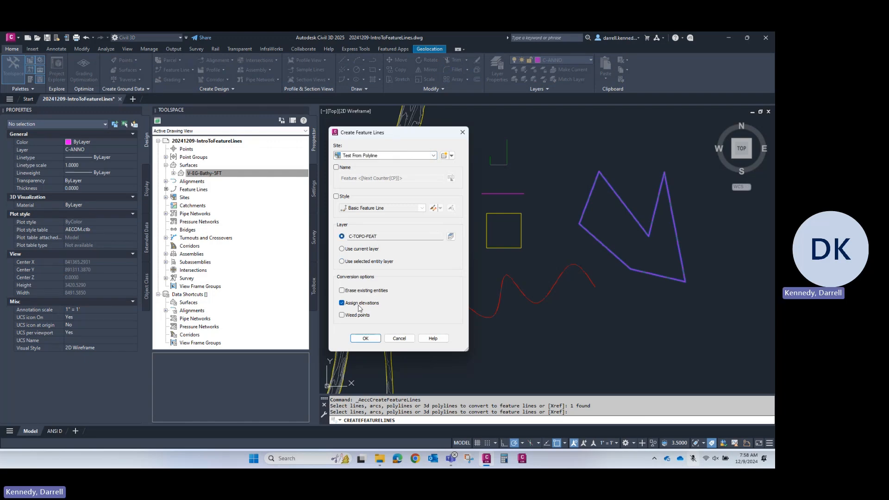
{"action": "left_click", "coordinate": [343, 303]}
{"action": "left_click", "coordinate": [343, 291]}
{"action": "left_click", "coordinate": [365, 339]}
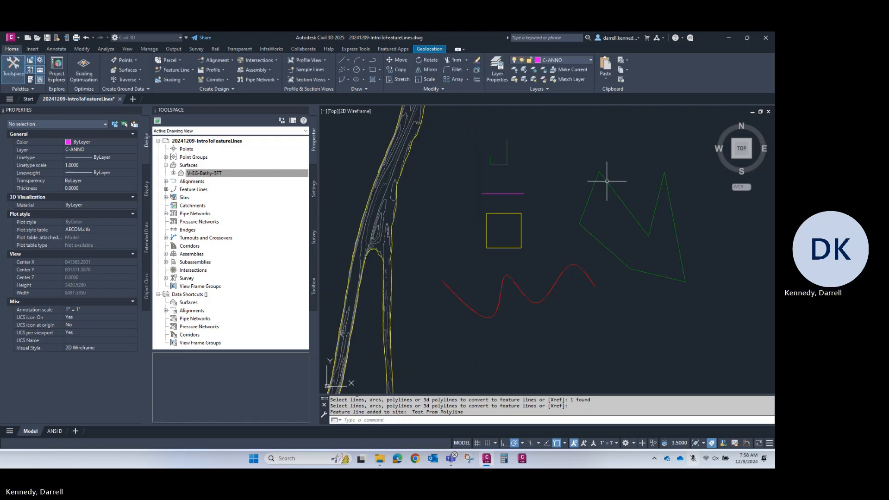
Hide the green zigzag feature line to check for a leftover polyline beneath it, and end object isolation to restore it.
{"action": "key", "text": "Escape"}
{"action": "left_click", "coordinate": [614, 192]}
{"action": "right_click", "coordinate": [625, 170]}
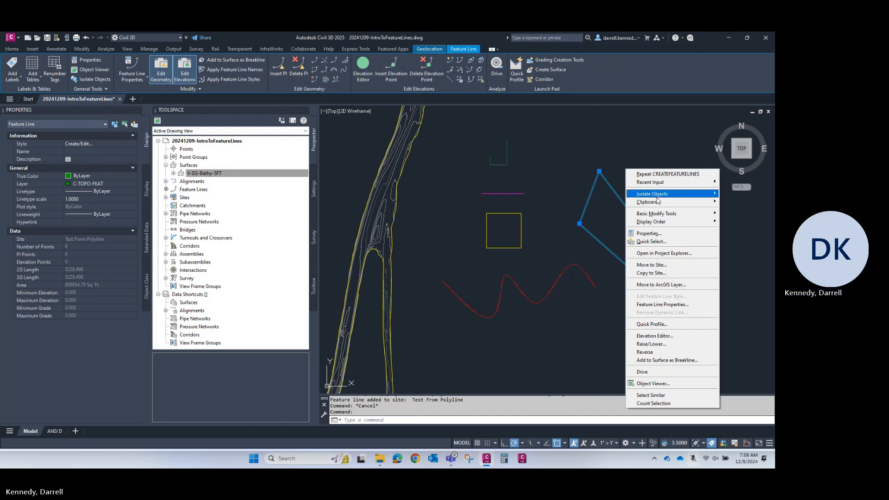
{"action": "mouse_move", "coordinate": [652, 198]}
{"action": "left_click", "coordinate": [588, 202]}
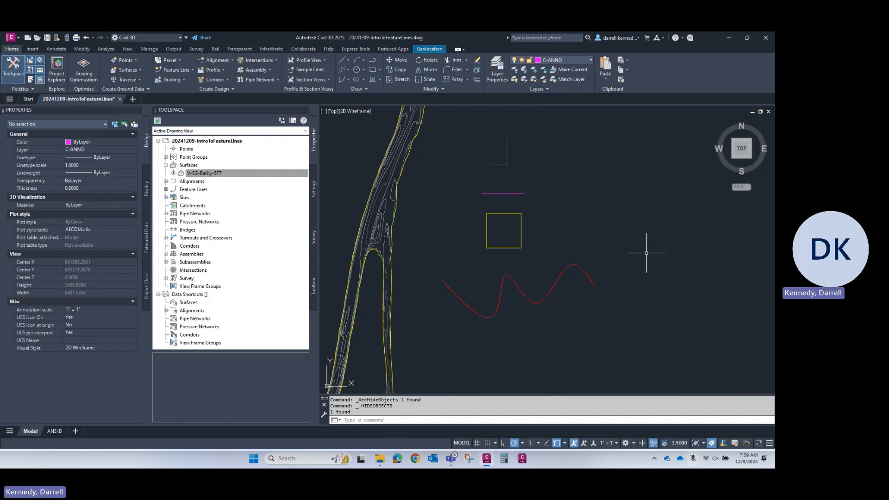
{"action": "right_click", "coordinate": [604, 201]}
{"action": "mouse_move", "coordinate": [623, 224]}
{"action": "left_click", "coordinate": [713, 241]}
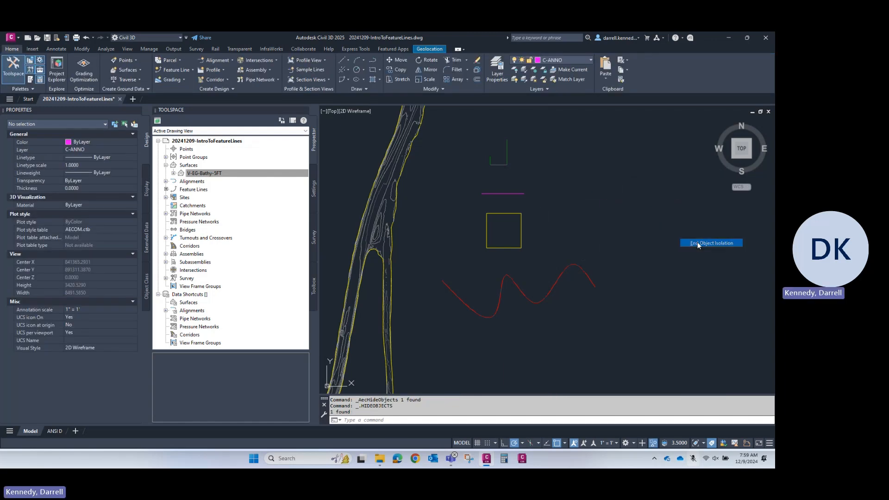
{"action": "key", "text": "Escape"}
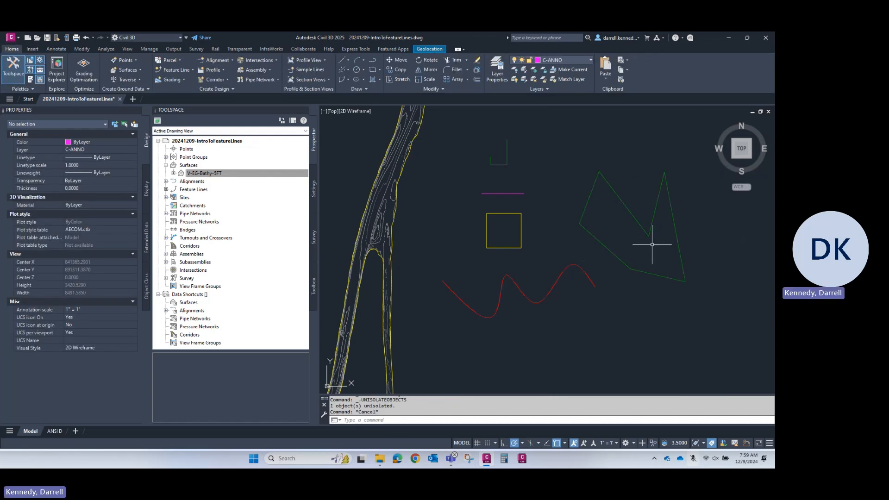
Flatten the red spline into a 2D polyline without removing hidden lines.
{"action": "left_click", "coordinate": [561, 274]}
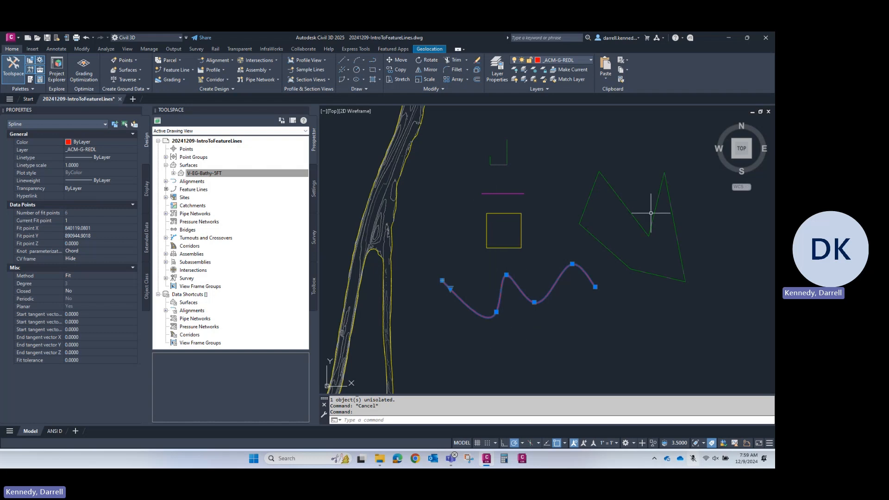
{"action": "key", "text": "Escape"}
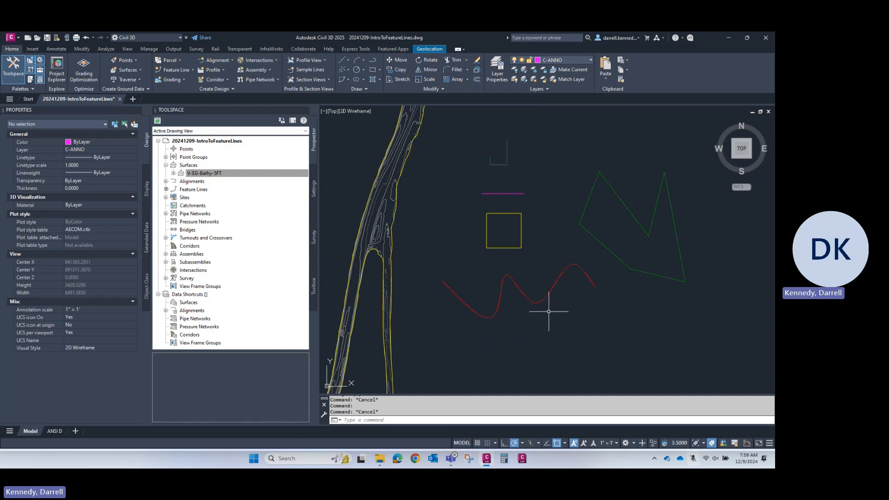
{"action": "left_click", "coordinate": [521, 292]}
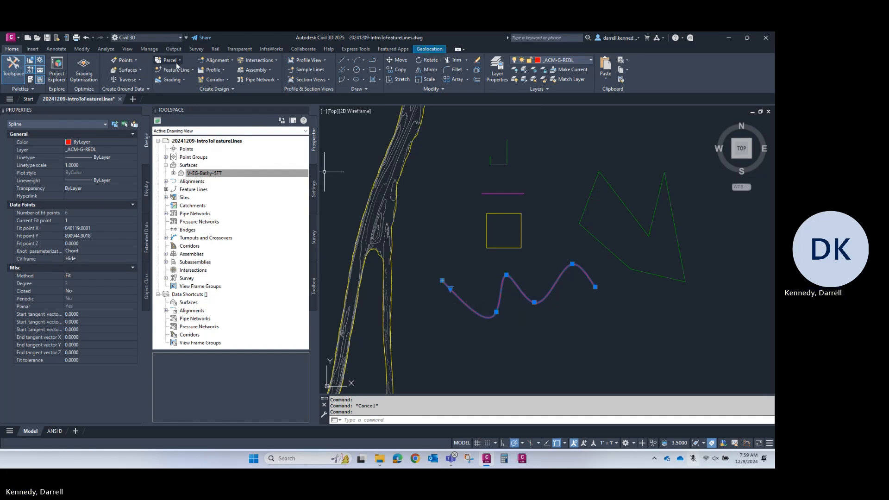
{"action": "type", "text": "fl"}
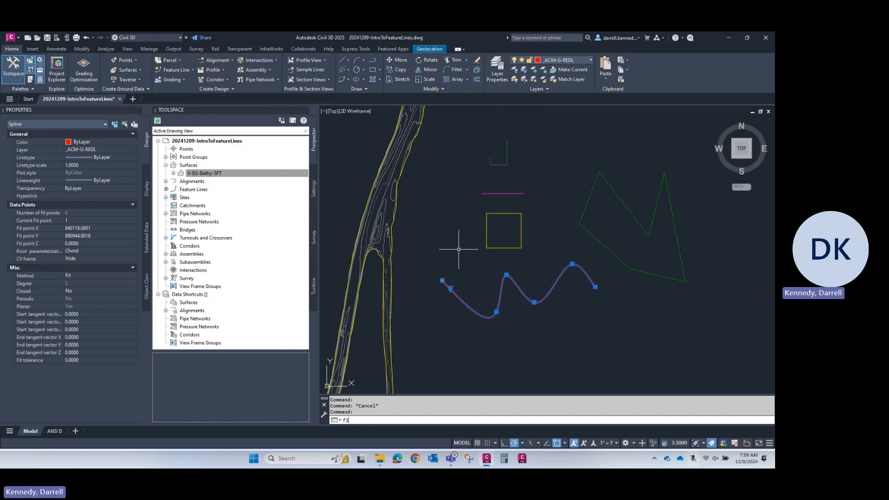
{"action": "type", "text": "atten"}
{"action": "key", "text": "Return"}
{"action": "key", "text": "Return"}
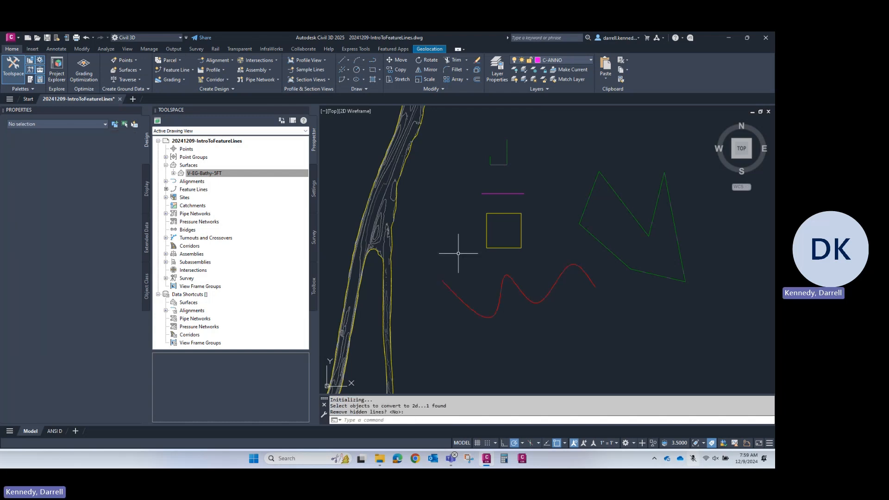
Convert the flattened red polyline into a feature line in site Test From Polyline on layer C-TOPO-FEAT, erasing the original.
{"action": "left_click", "coordinate": [502, 285]}
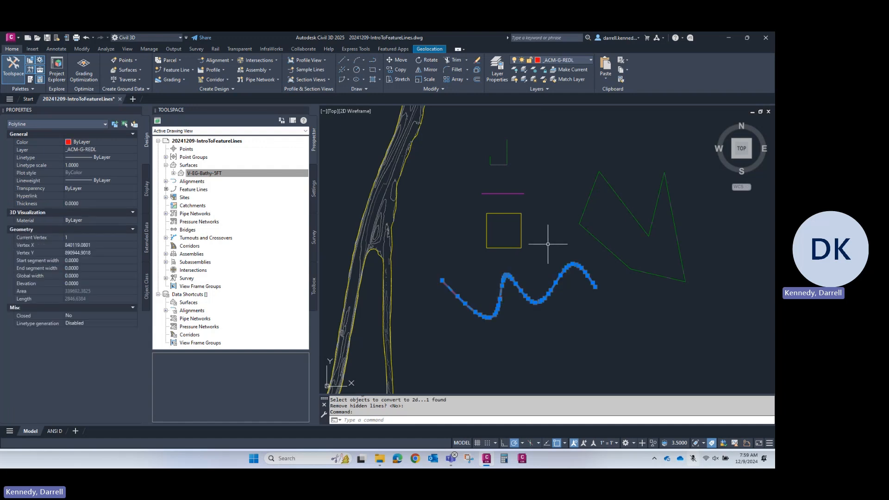
{"action": "left_click", "coordinate": [176, 71]}
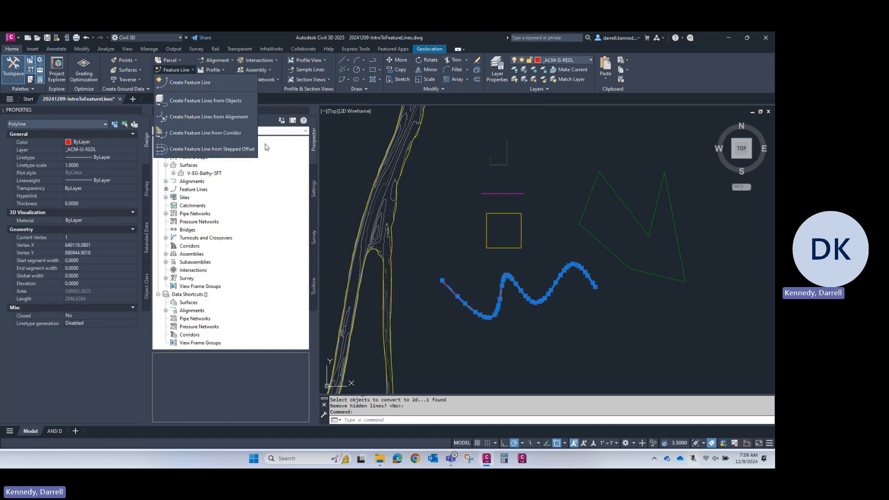
{"action": "left_click", "coordinate": [178, 71]}
{"action": "left_click", "coordinate": [199, 101]}
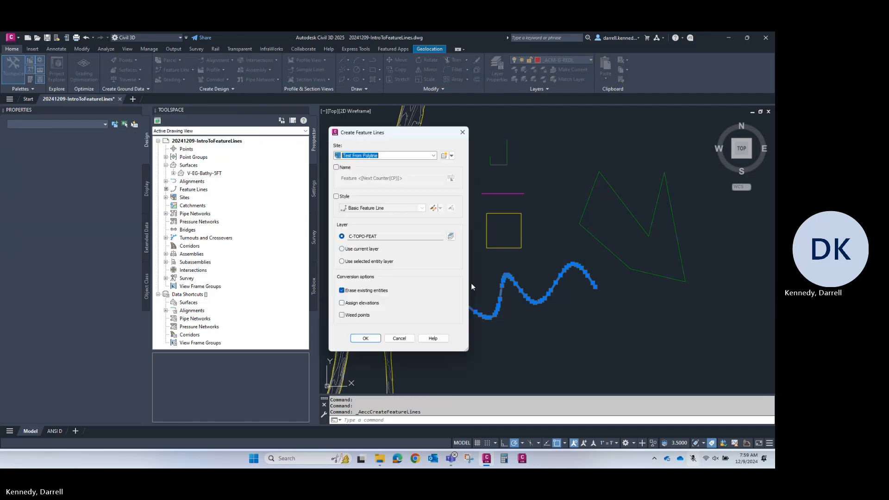
{"action": "left_click", "coordinate": [365, 338]}
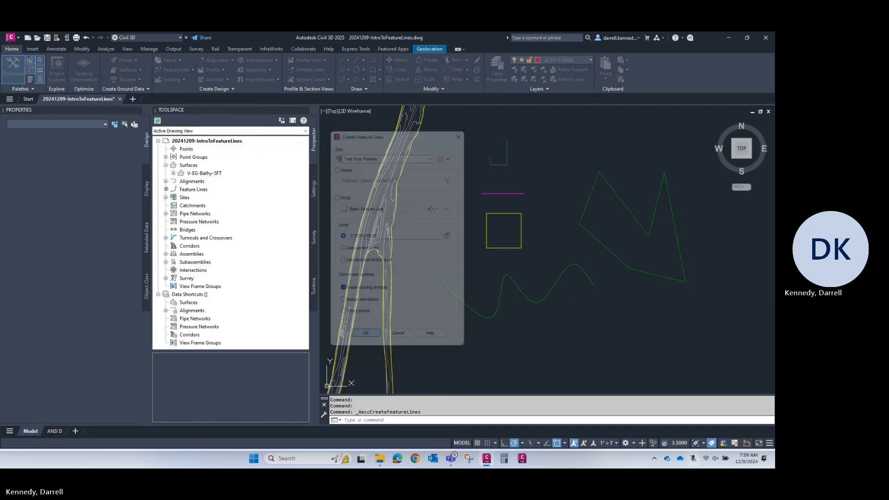
{"action": "key", "text": "Escape"}
Draw a straight polyline about 427 ft long over the river surface, following the contours near its west bank.
{"action": "scroll", "coordinate": [458, 257], "scroll_direction": "up", "scroll_amount": 4}
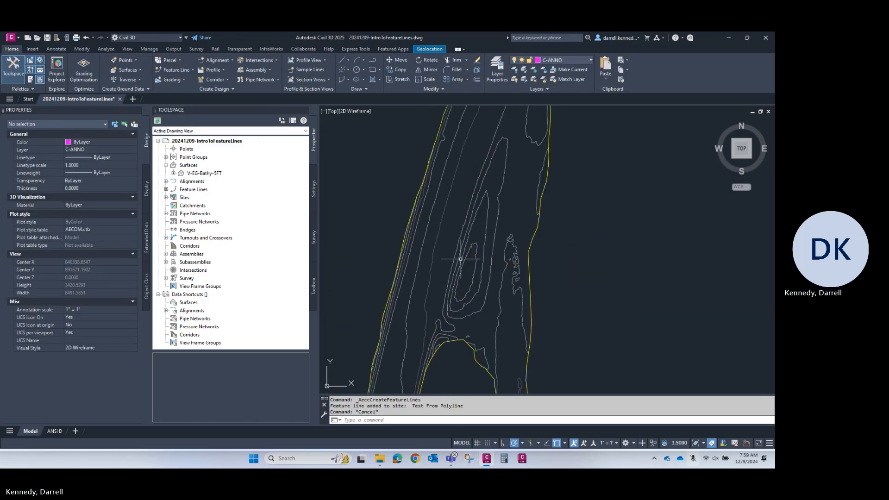
{"action": "type", "text": "PL"}
{"action": "key", "text": "Return"}
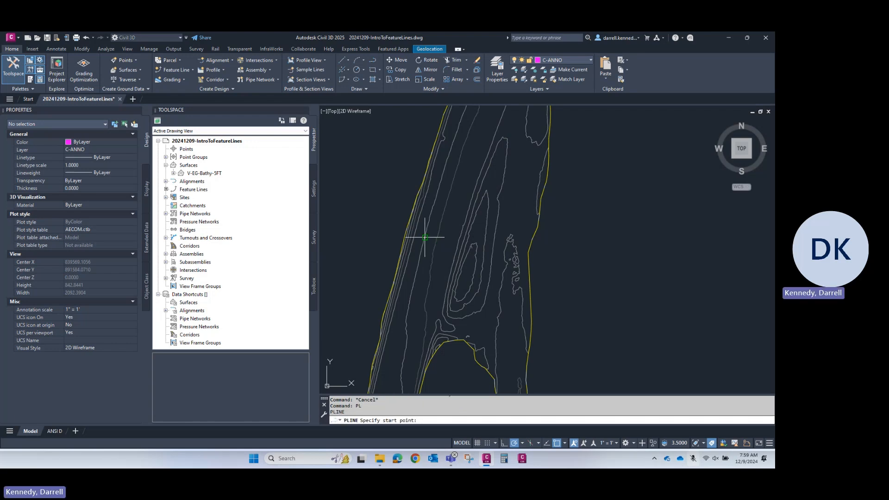
{"action": "scroll", "coordinate": [395, 308], "scroll_direction": "up", "scroll_amount": 4}
{"action": "left_click", "coordinate": [395, 308]}
{"action": "middle_click_drag", "start_coordinate": [434, 156], "coordinate": [390, 345]}
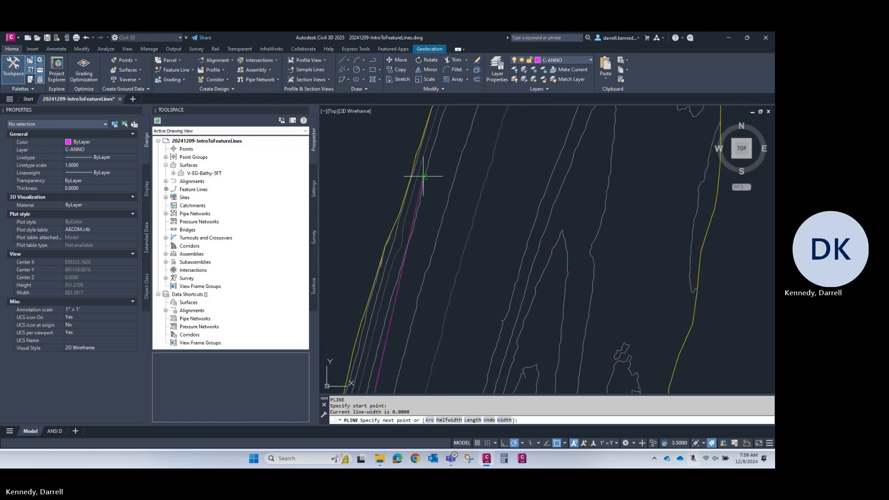
{"action": "left_click", "coordinate": [450, 140]}
{"action": "key", "text": "Escape"}
Draw a second straight polyline east of the first, running between it and the closed contours on the river surface.
{"action": "scroll", "coordinate": [463, 171], "scroll_direction": "down", "scroll_amount": 4}
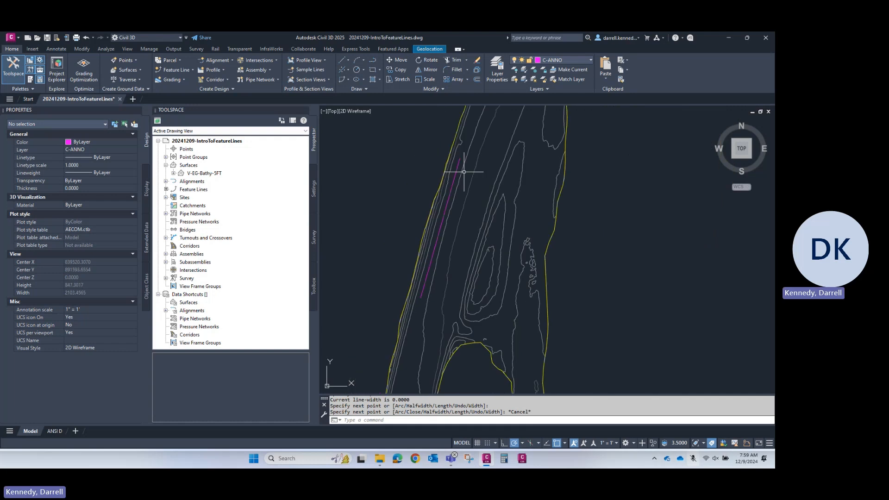
{"action": "type", "text": "o"}
{"action": "key", "text": "Escape"}
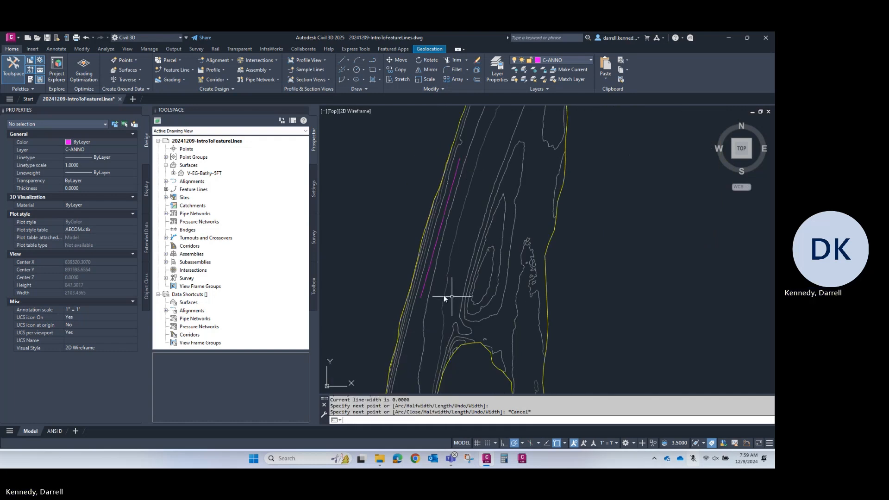
{"action": "type", "text": "pl"}
{"action": "key", "text": "Return"}
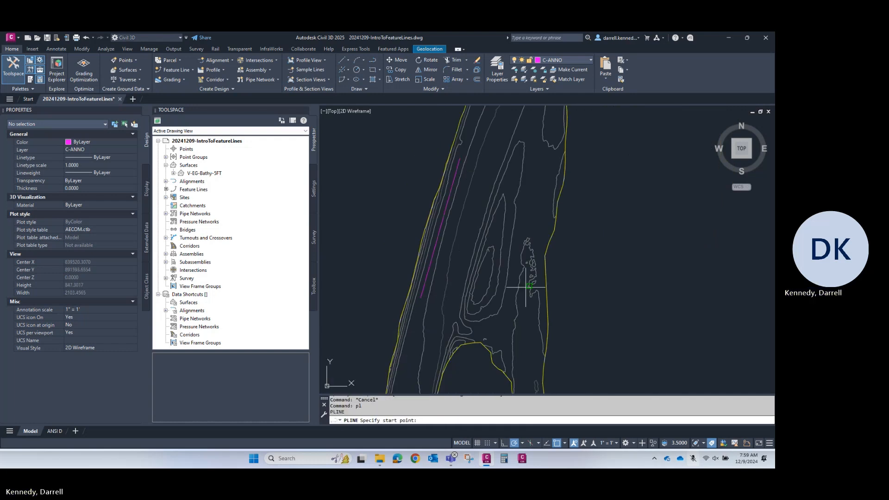
{"action": "left_click", "coordinate": [452, 287]}
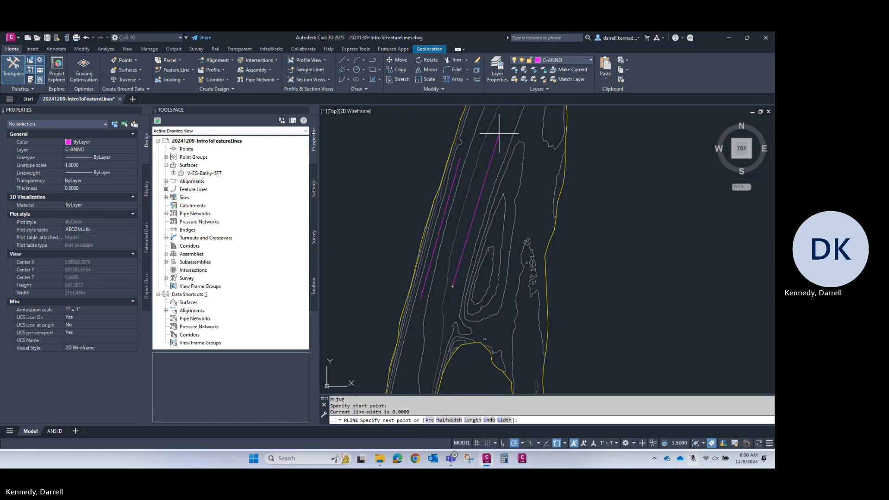
{"action": "left_click", "coordinate": [499, 134]}
{"action": "key", "text": "Escape"}
Convert the western polyline into a feature line on C-TOPO-FEAT, keeping the original and assigning elevations from surface V-EG-Bathy-5FT without intermediate grade breaks.
{"action": "left_click", "coordinate": [458, 162]}
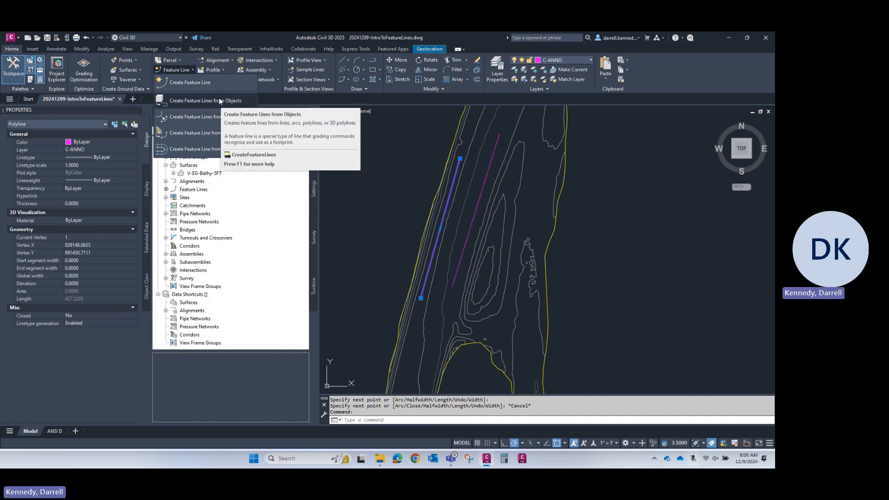
{"action": "left_click", "coordinate": [220, 101]}
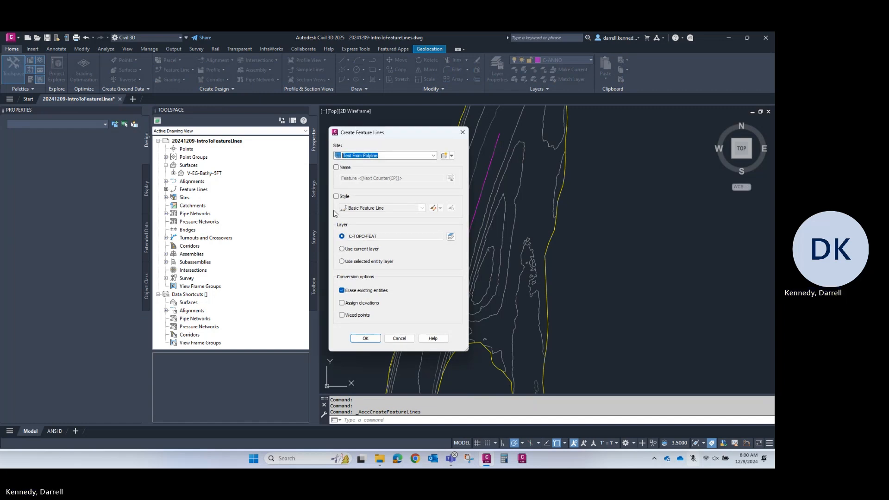
{"action": "left_click", "coordinate": [355, 299]}
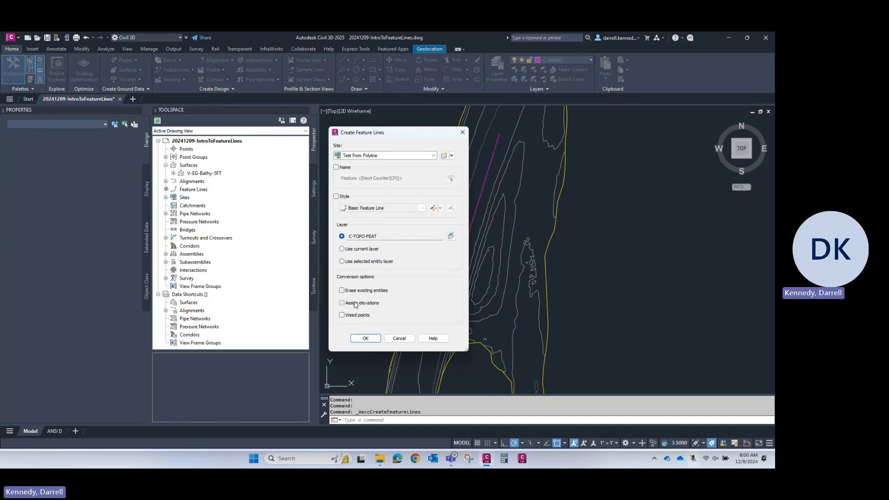
{"action": "left_click", "coordinate": [362, 337]}
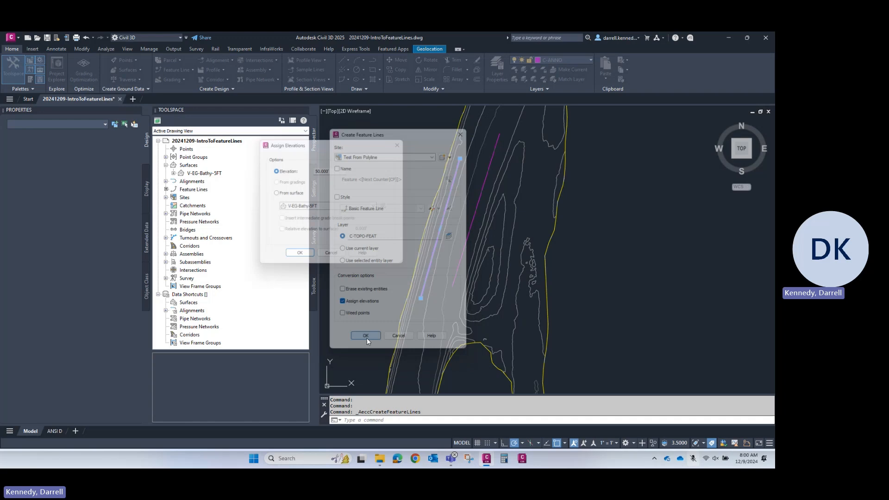
{"action": "left_click", "coordinate": [286, 194]}
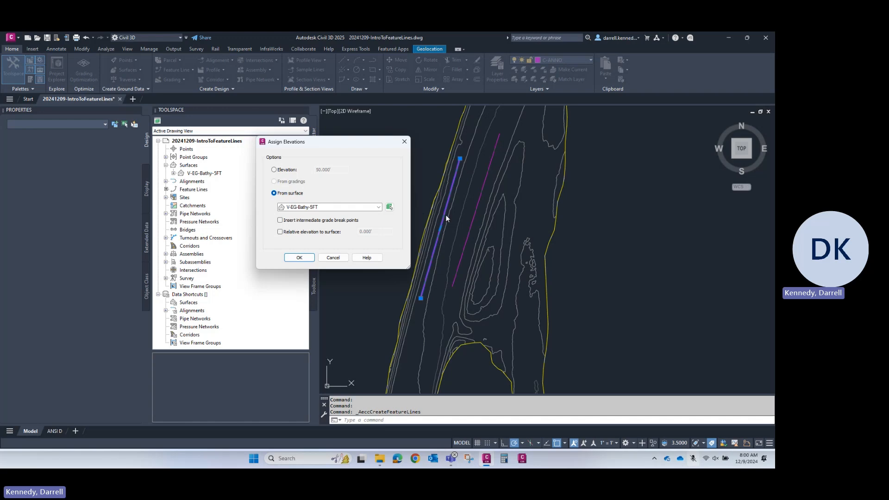
{"action": "left_click", "coordinate": [298, 258]}
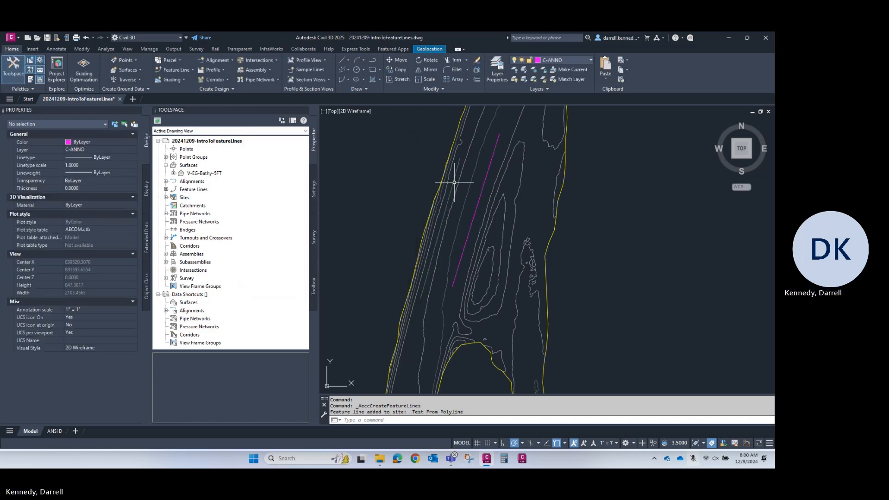
List the western feature line's elevations and label the surface's spot elevation at both of its ends.
{"action": "left_click", "coordinate": [362, 69]}
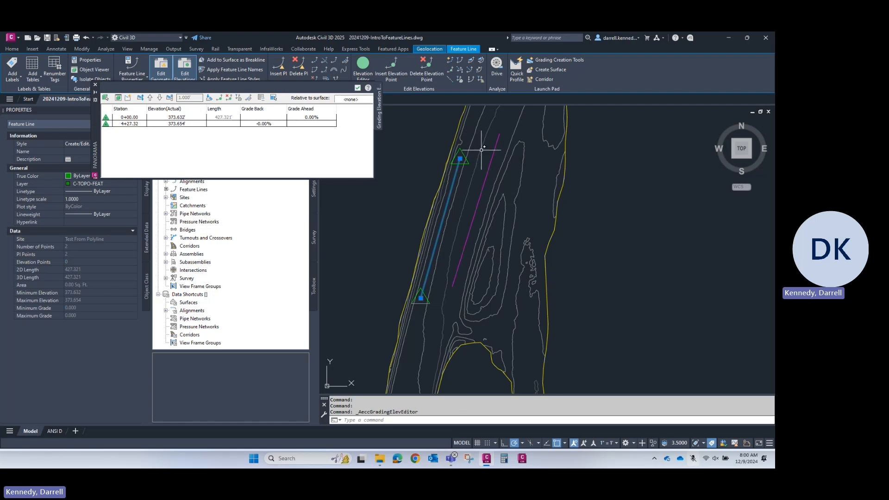
{"action": "key", "text": "Escape"}
{"action": "left_click", "coordinate": [471, 134]}
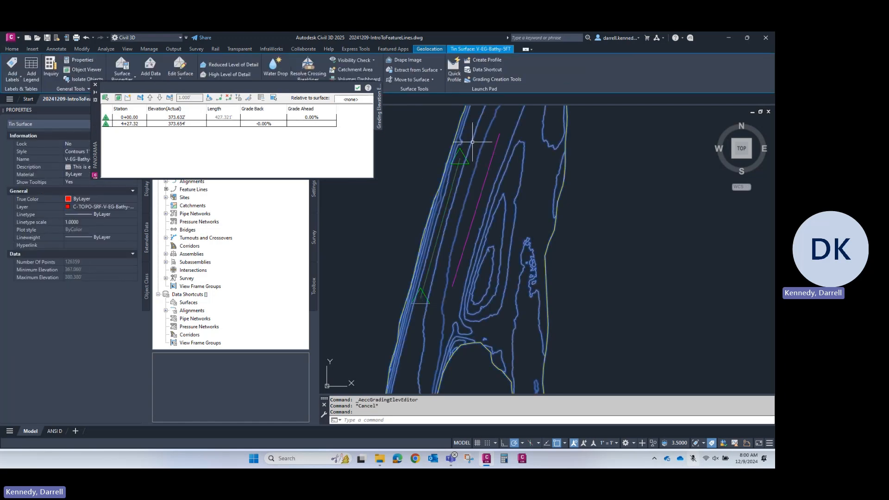
{"action": "left_click", "coordinate": [14, 72]}
{"action": "left_click", "coordinate": [30, 123]}
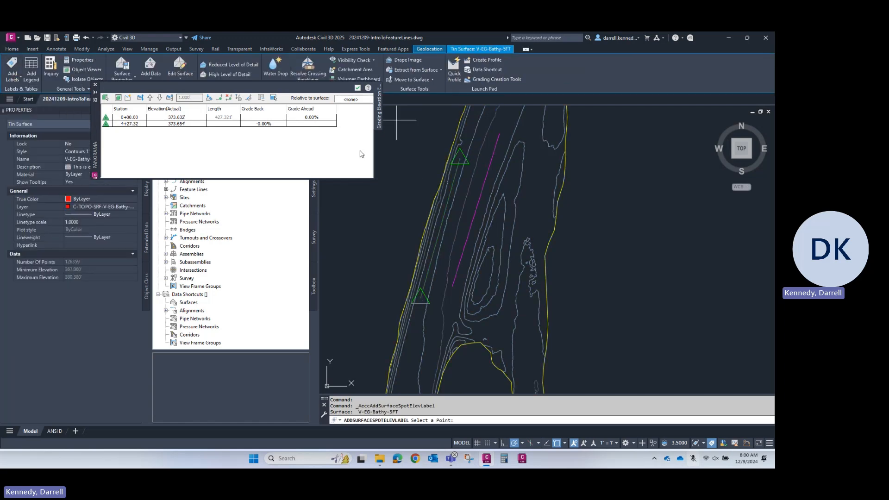
{"action": "left_click", "coordinate": [459, 158]}
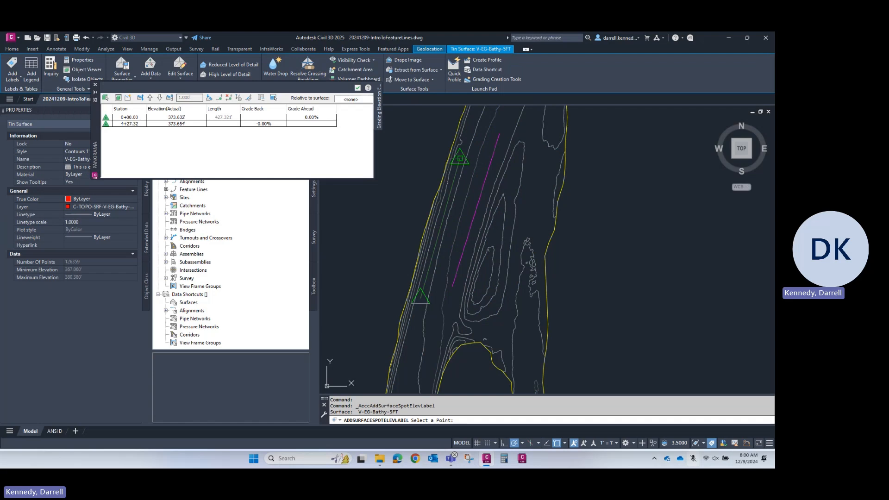
{"action": "left_click", "coordinate": [420, 298]}
{"action": "key", "text": "Escape"}
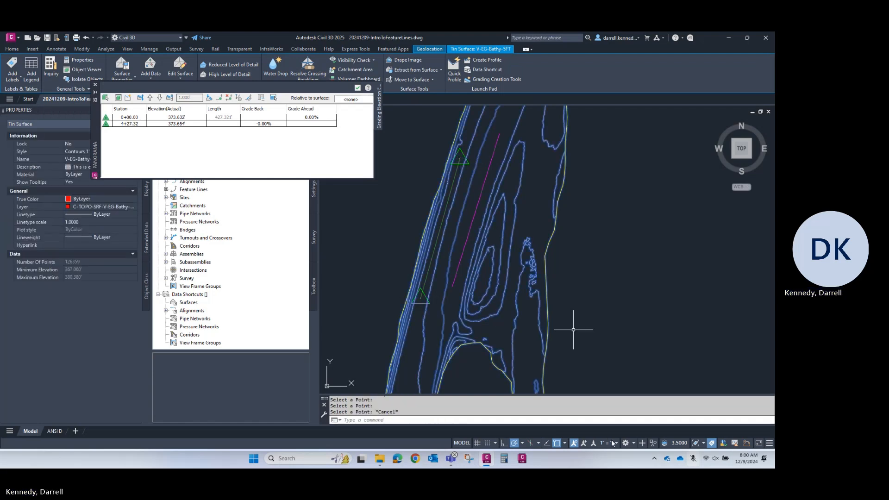
Set the annotation scale to 1" = 500' so the spot elevation labels are readable.
{"action": "left_click", "coordinate": [613, 443]}
{"action": "left_click", "coordinate": [606, 290]}
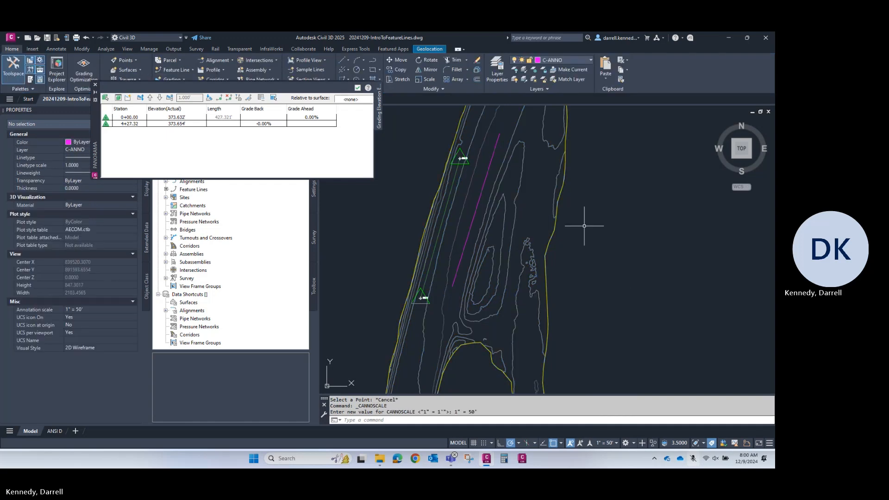
{"action": "left_click", "coordinate": [607, 443]}
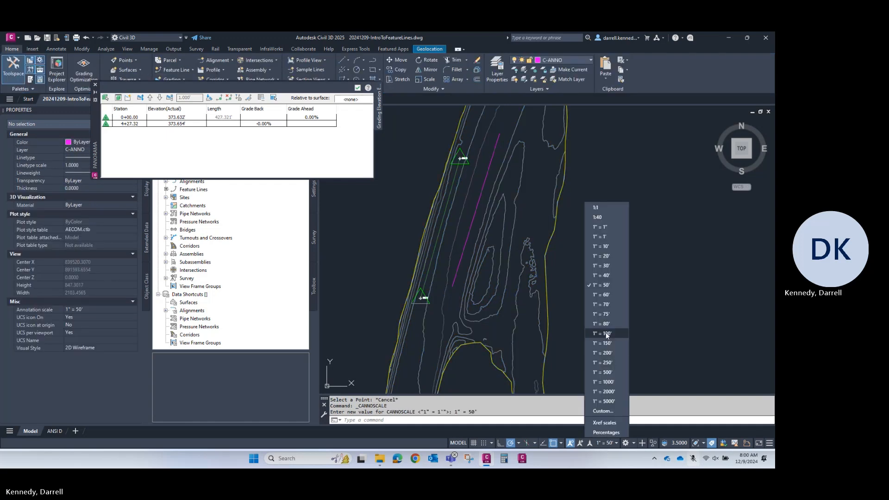
{"action": "left_click", "coordinate": [607, 373]}
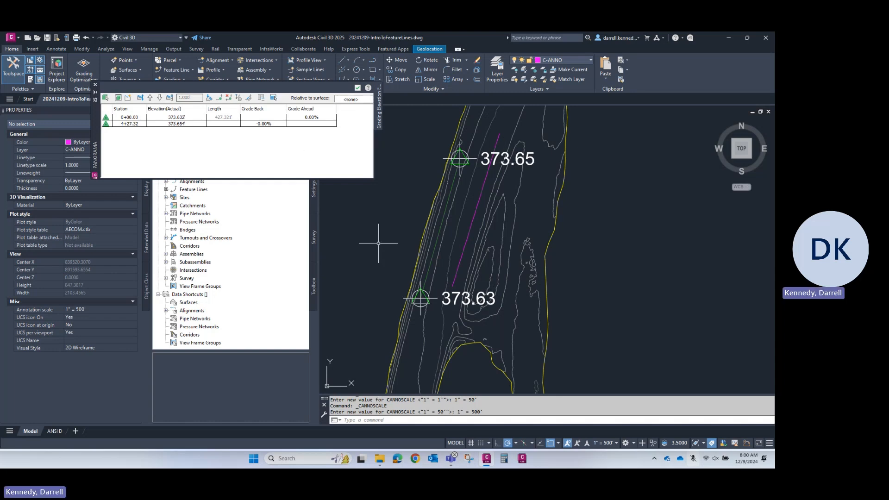
{"action": "key", "text": "Escape"}
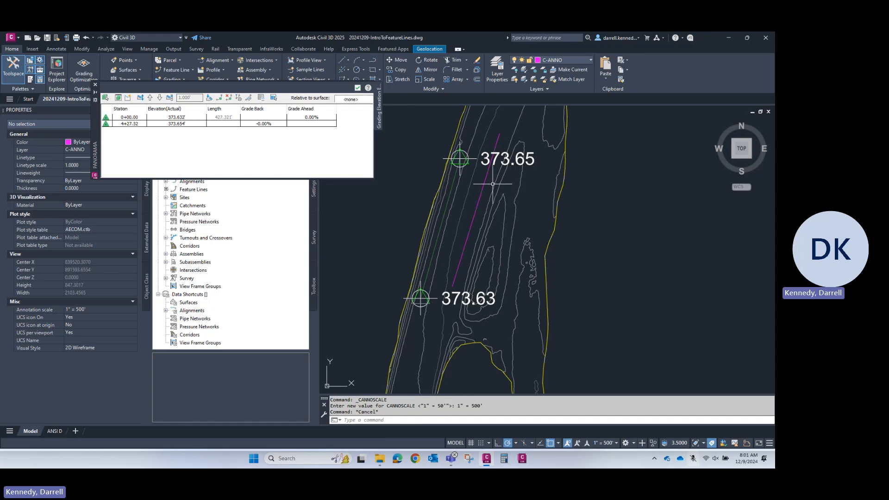
Delete both spot elevation labels at the ends of the western feature line.
{"action": "left_click", "coordinate": [506, 158]}
{"action": "key", "text": "Delete"}
{"action": "left_click", "coordinate": [468, 298]}
{"action": "key", "text": "Delete"}
{"action": "key", "text": "Escape"}
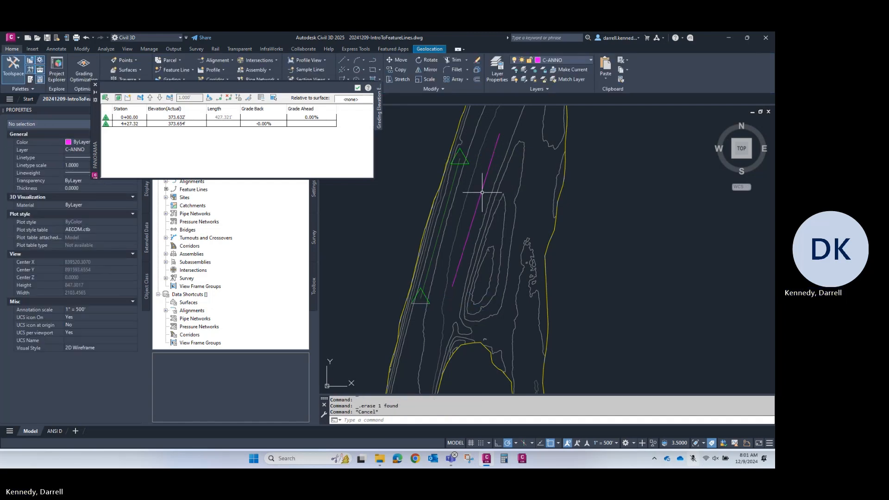
Convert the eastern polyline into a feature line in site Test From Polyline on C-TOPO-FEAT, with V-EG-Bathy-5FT elevations and intermediate grade break points.
{"action": "left_click", "coordinate": [481, 194]}
{"action": "left_click", "coordinate": [358, 88]}
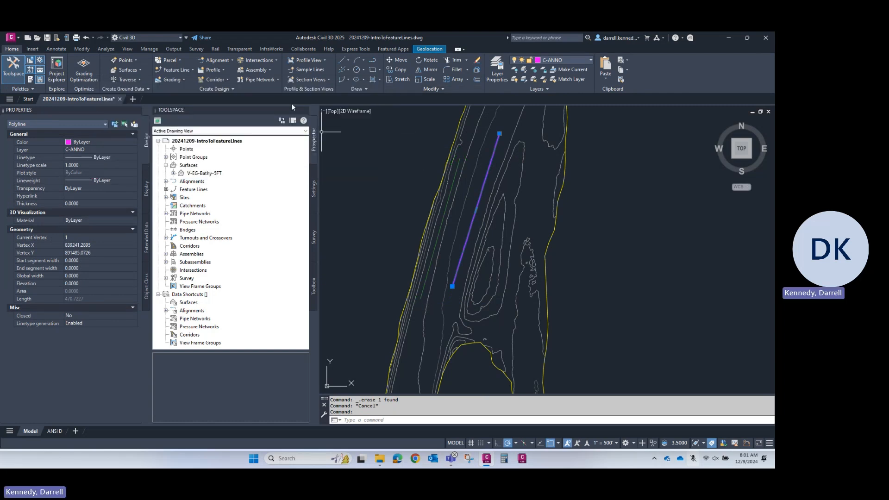
{"action": "left_click", "coordinate": [175, 69]}
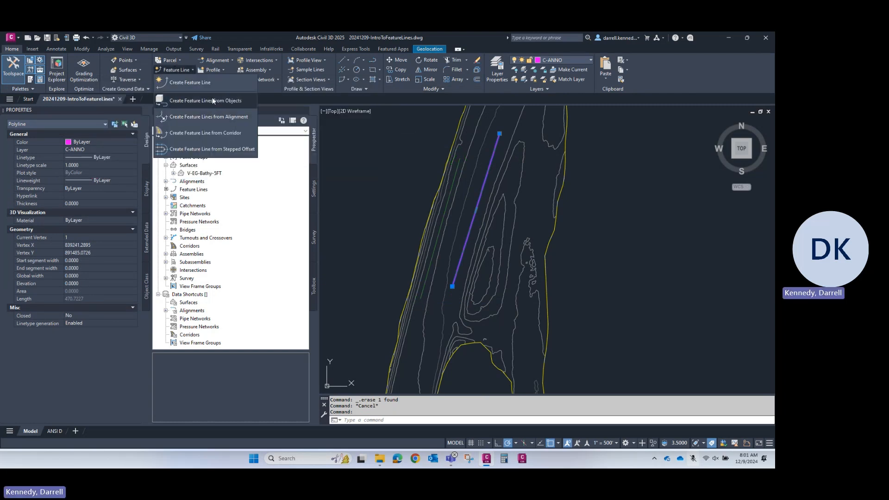
{"action": "left_click", "coordinate": [212, 99]}
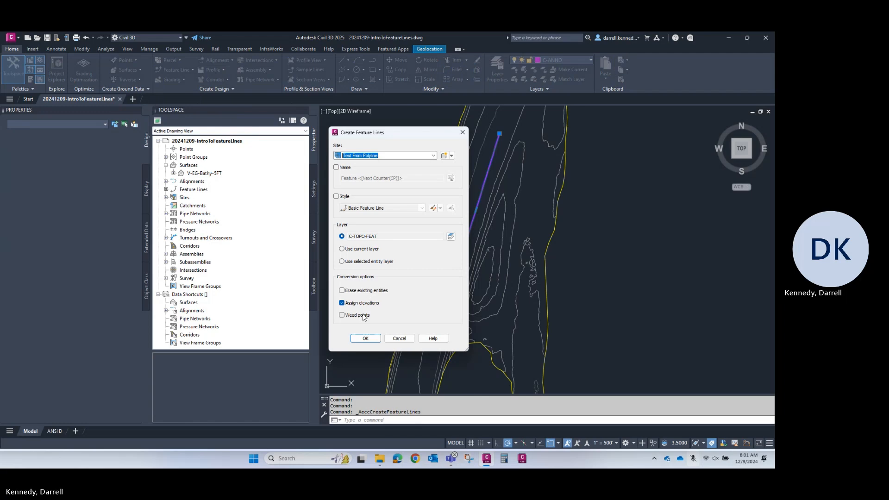
{"action": "left_click", "coordinate": [366, 338]}
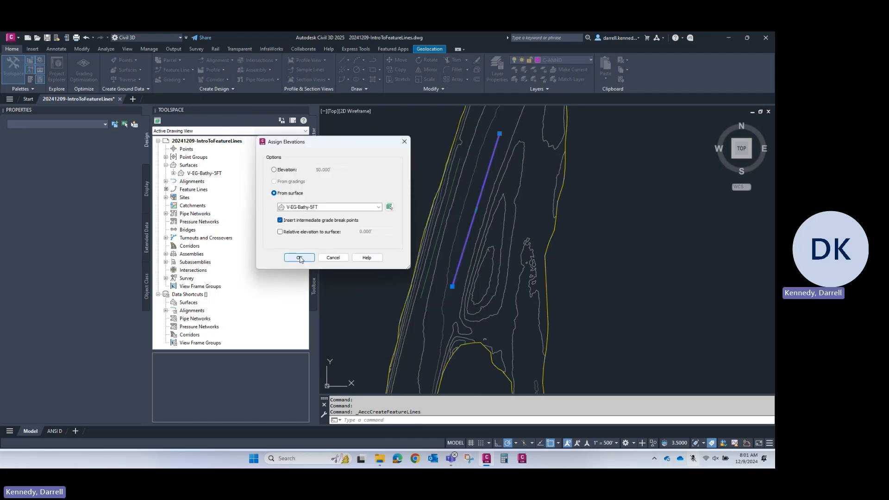
{"action": "left_click", "coordinate": [299, 258]}
Select the eastern feature line and examine the elevation points distributed along its length.
{"action": "left_click", "coordinate": [495, 149]}
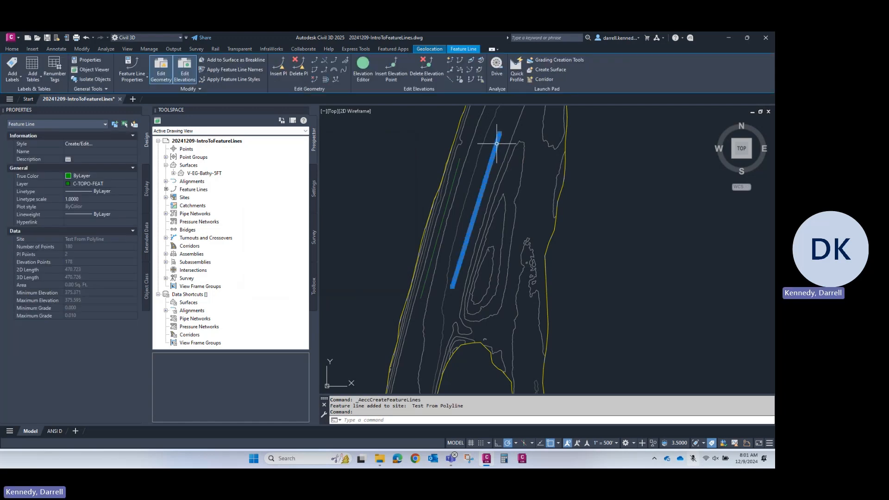
{"action": "scroll", "coordinate": [467, 231], "scroll_direction": "up", "scroll_amount": 4}
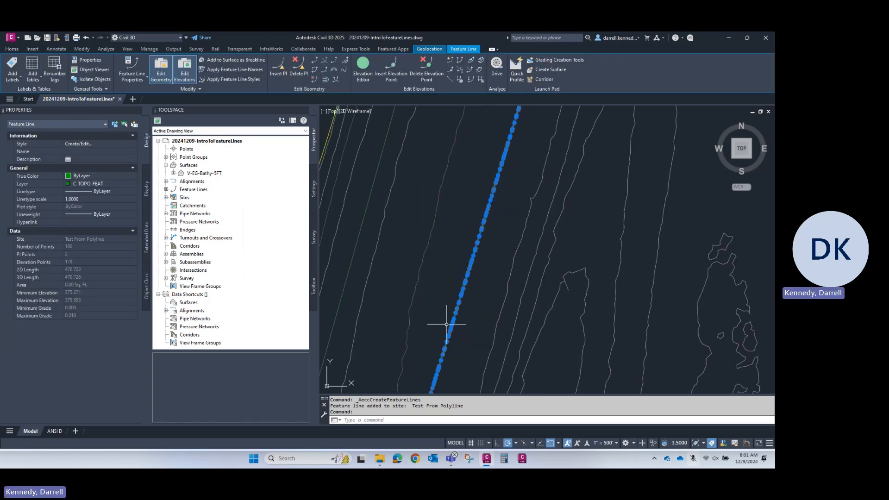
{"action": "scroll", "coordinate": [447, 324], "scroll_direction": "down", "scroll_amount": 3}
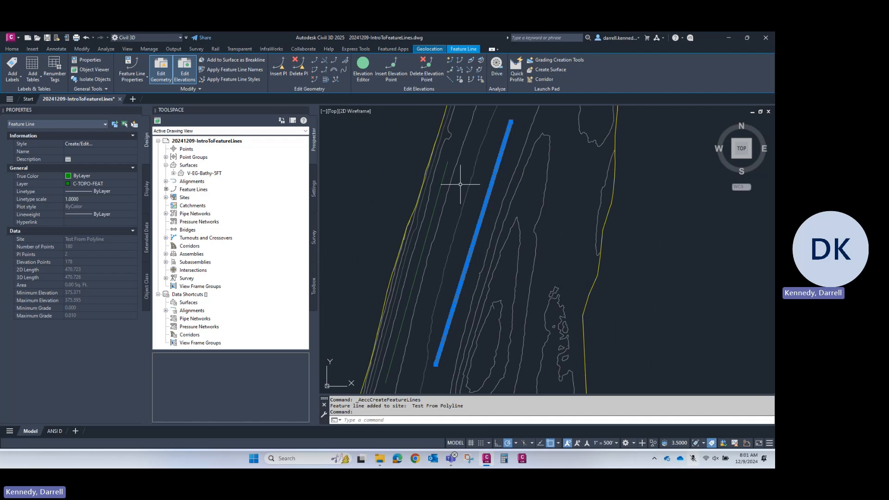
{"action": "scroll", "coordinate": [503, 177], "scroll_direction": "up", "scroll_amount": 3}
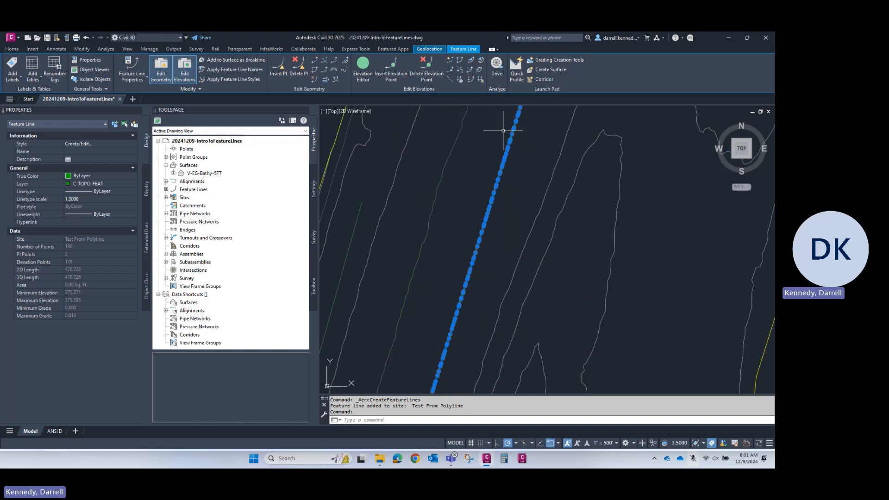
{"action": "scroll", "coordinate": [428, 253], "scroll_direction": "down", "scroll_amount": 3}
{"action": "scroll", "coordinate": [428, 254], "scroll_direction": "down", "scroll_amount": 3}
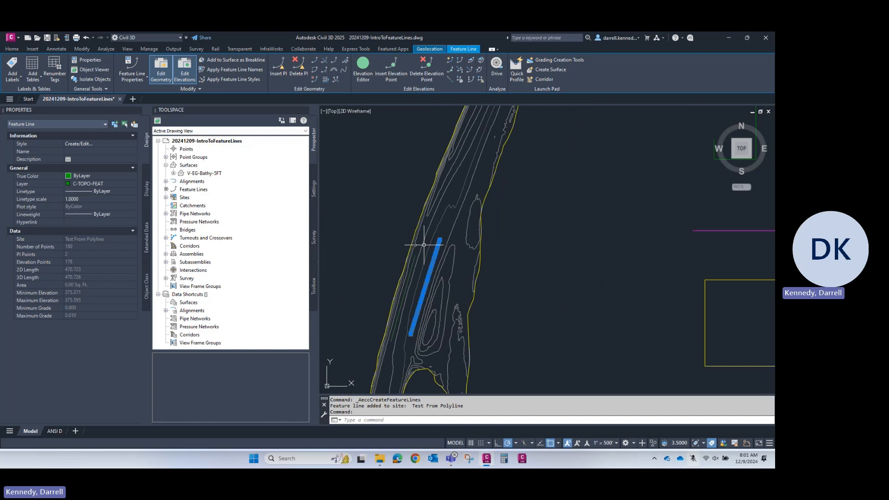
Review the eastern feature line's stations, elevations and grades in the enlarged elevation editor, from its start point to its end point.
{"action": "left_click", "coordinate": [363, 67]}
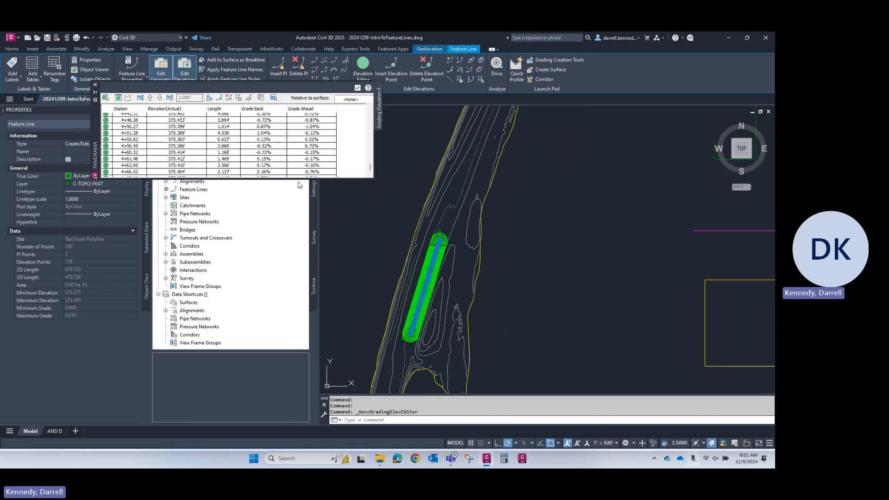
{"action": "left_click_drag", "start_coordinate": [297, 178], "coordinate": [297, 406]}
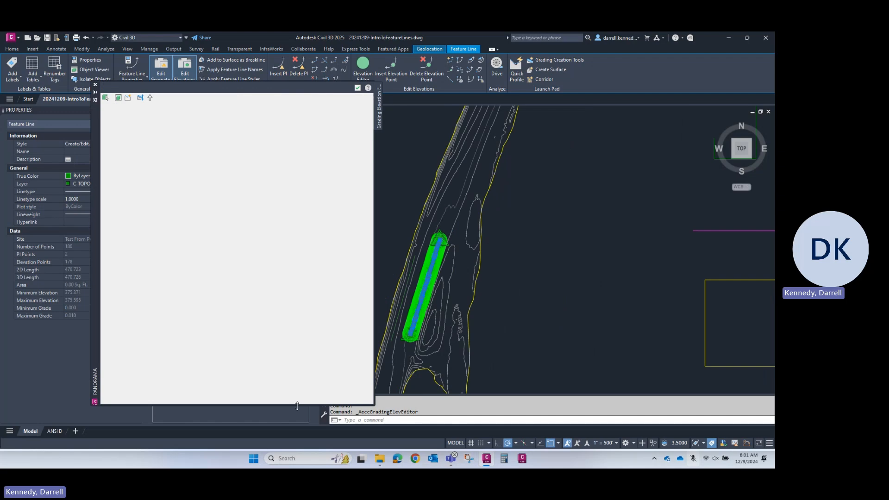
{"action": "scroll", "coordinate": [124, 345], "scroll_direction": "up", "scroll_amount": 10}
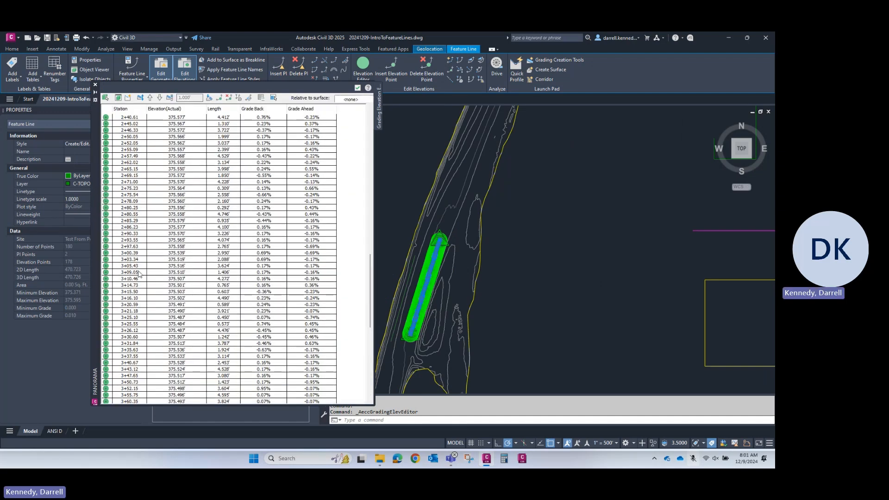
{"action": "scroll", "coordinate": [139, 139], "scroll_direction": "up", "scroll_amount": 15}
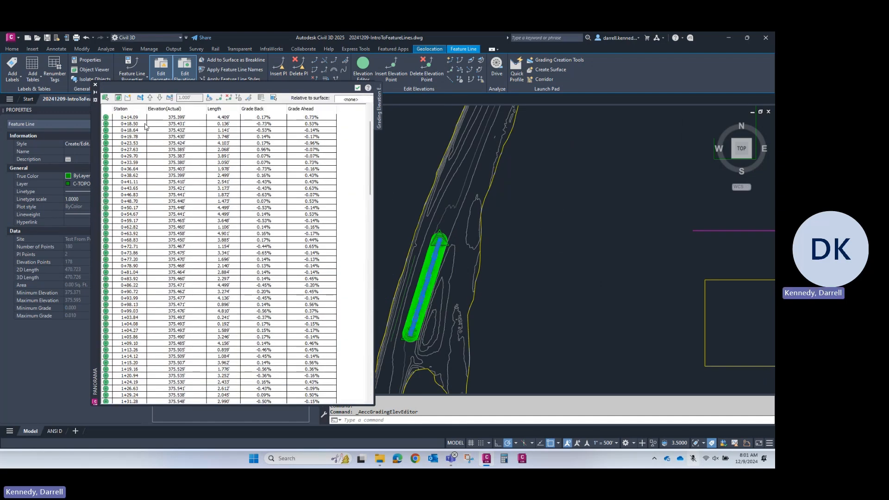
{"action": "left_click", "coordinate": [139, 118]}
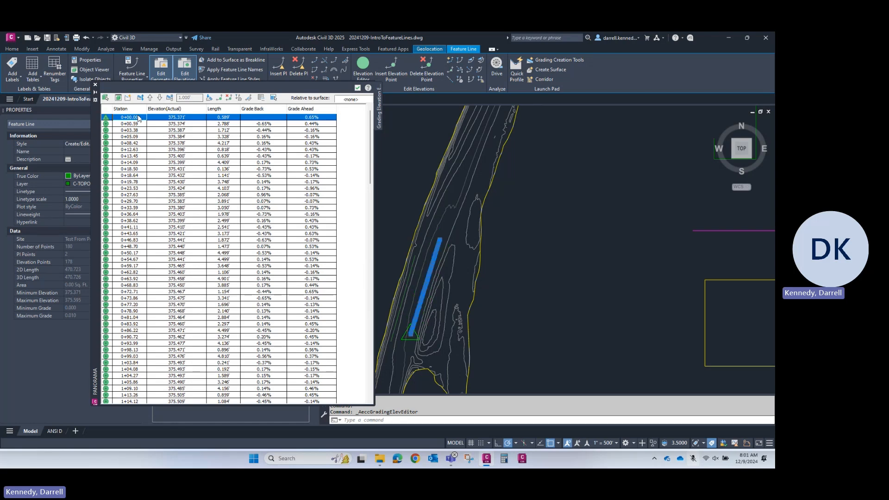
{"action": "scroll", "coordinate": [148, 263], "scroll_direction": "down", "scroll_amount": 20}
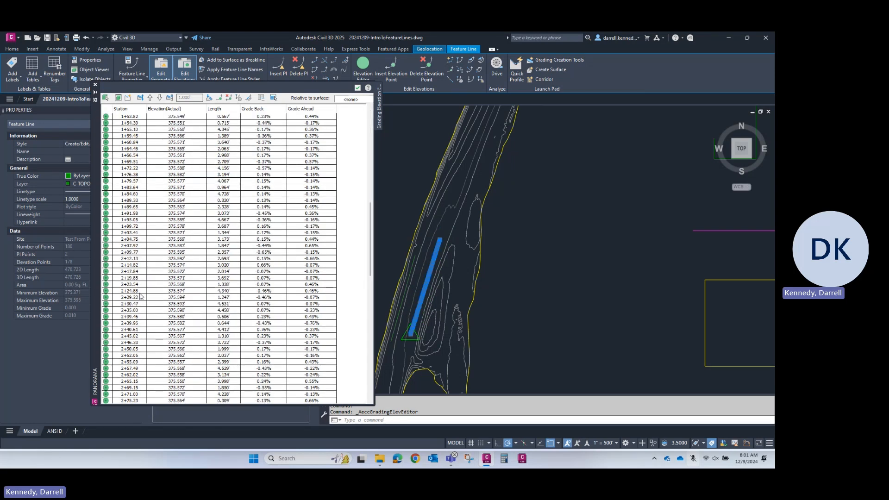
{"action": "left_click", "coordinate": [132, 401]}
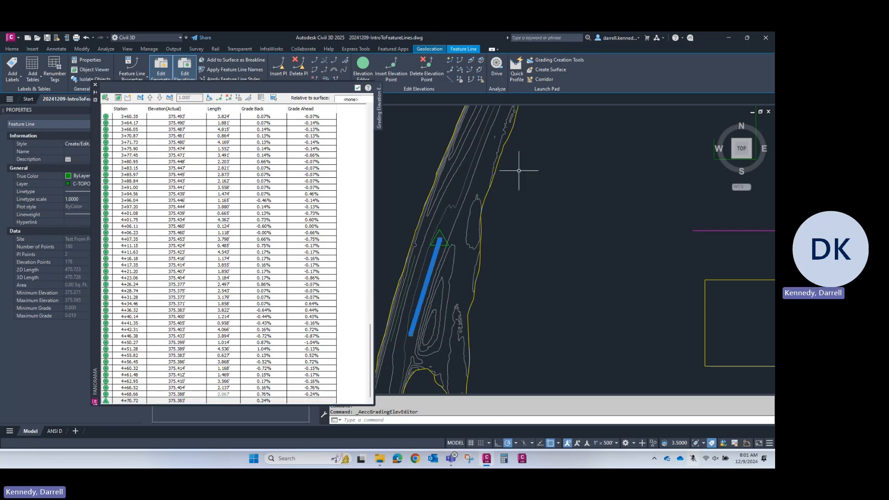
{"action": "key", "text": "Escape"}
{"action": "key", "text": "Escape"}
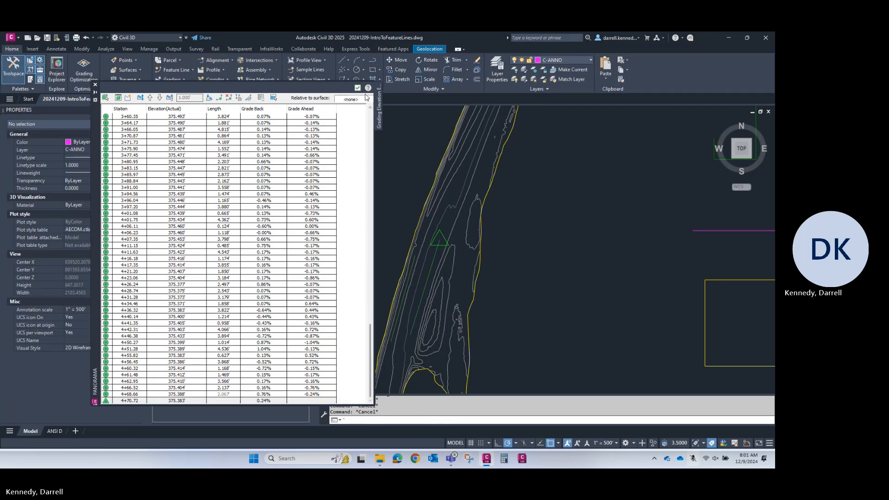
{"action": "left_click", "coordinate": [357, 87]}
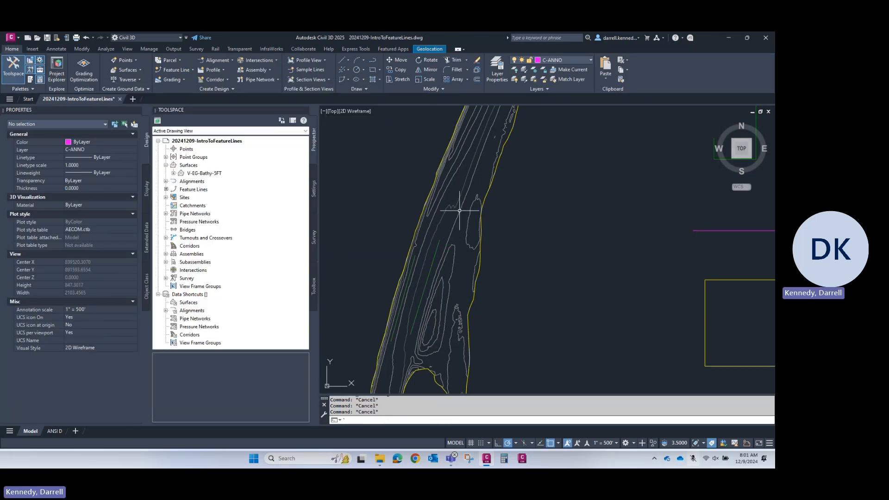
Set the data shortcuts working folder to CayugaInlet inside the DataShortcuts reference folder.
{"action": "right_click", "coordinate": [185, 298]}
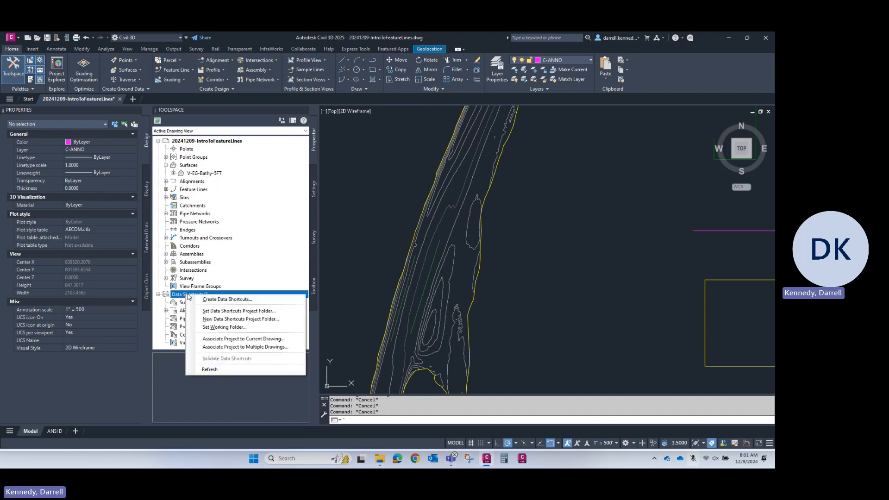
{"action": "left_click", "coordinate": [245, 328]}
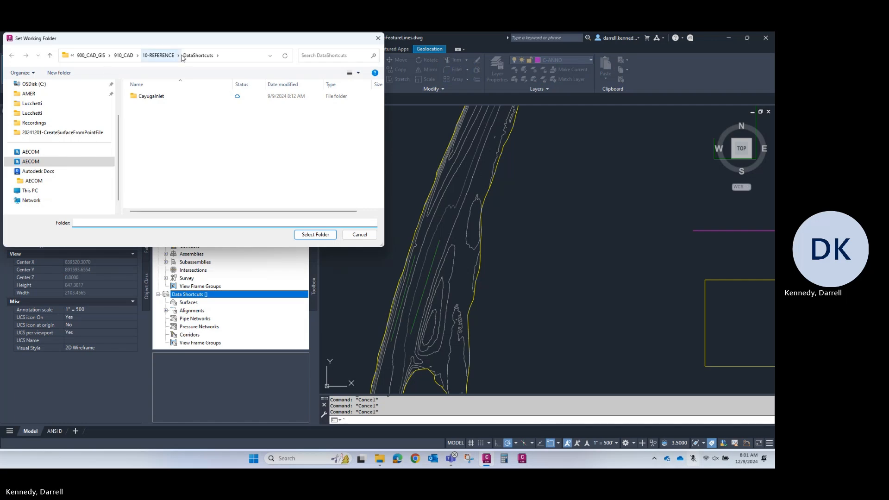
{"action": "left_click", "coordinate": [152, 97]}
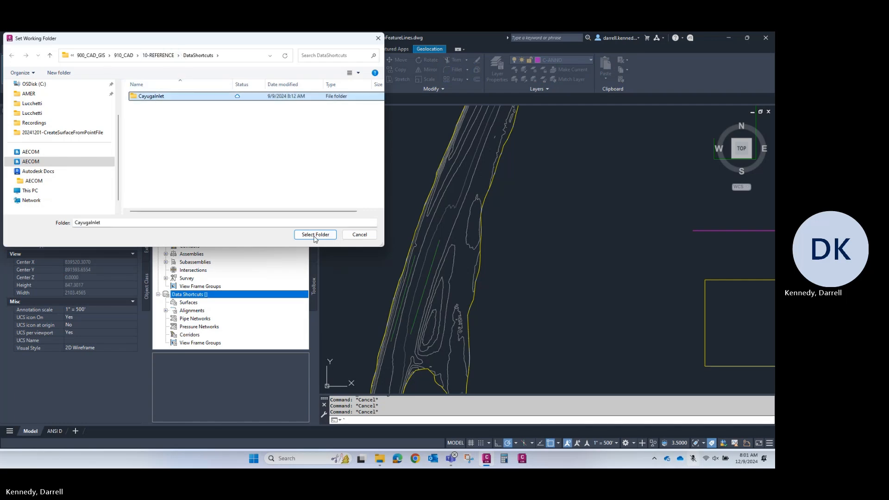
{"action": "left_click", "coordinate": [314, 234]}
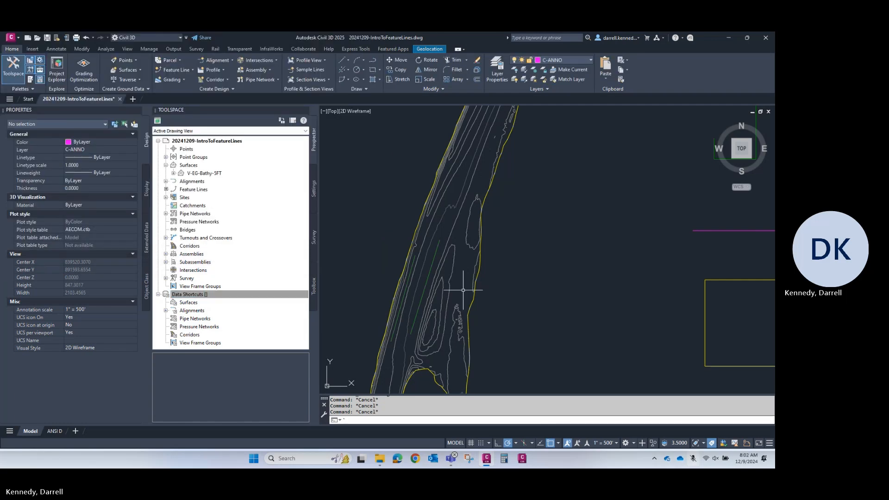
Try to create data shortcuts from the current drawing.
{"action": "right_click", "coordinate": [190, 295]}
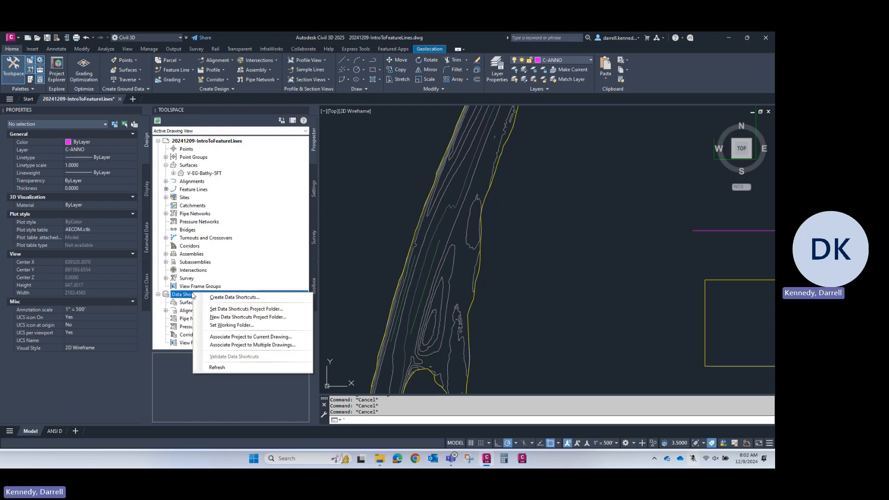
{"action": "left_click", "coordinate": [222, 299]}
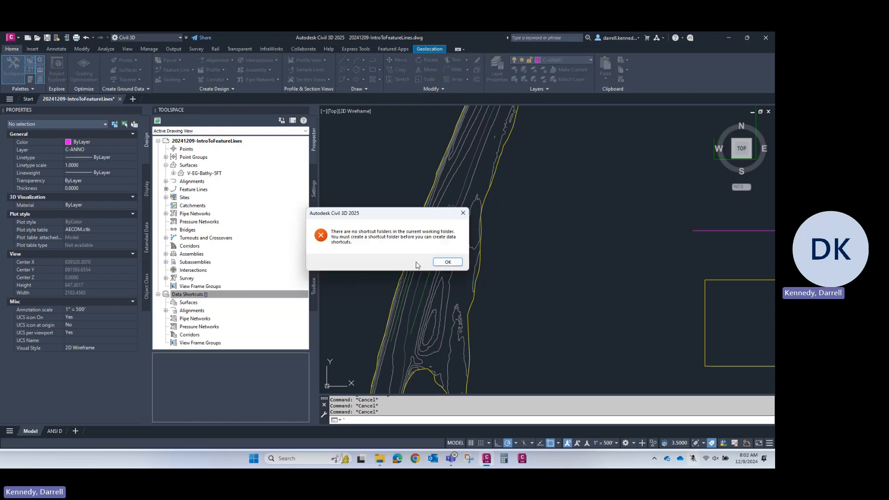
{"action": "left_click", "coordinate": [448, 262]}
Set the data shortcuts working folder to the DataShortcuts folder inside 10-REFERENCE.
{"action": "right_click", "coordinate": [222, 295]}
{"action": "left_click", "coordinate": [276, 325]}
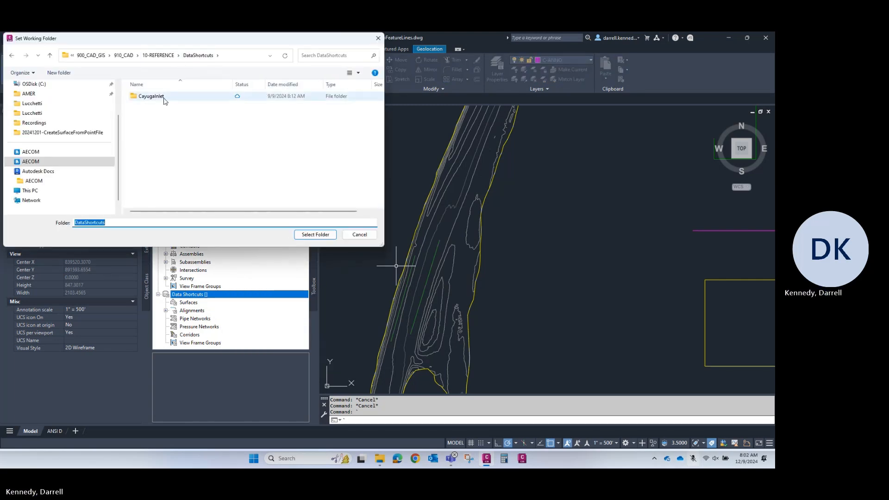
{"action": "left_click", "coordinate": [156, 56]}
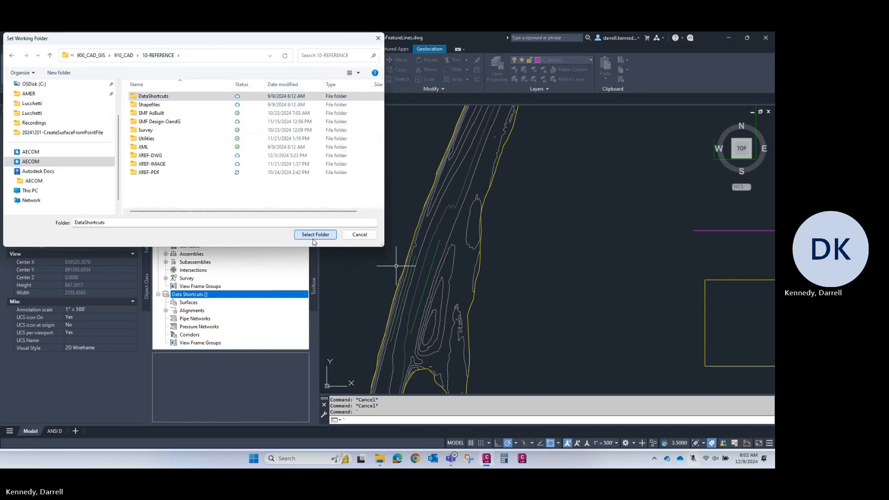
{"action": "left_click", "coordinate": [296, 235]}
Open the reference creation settings for the CAYUGA INLET DREDGE ALIGNMENT centerline data shortcut.
{"action": "left_click", "coordinate": [166, 310]}
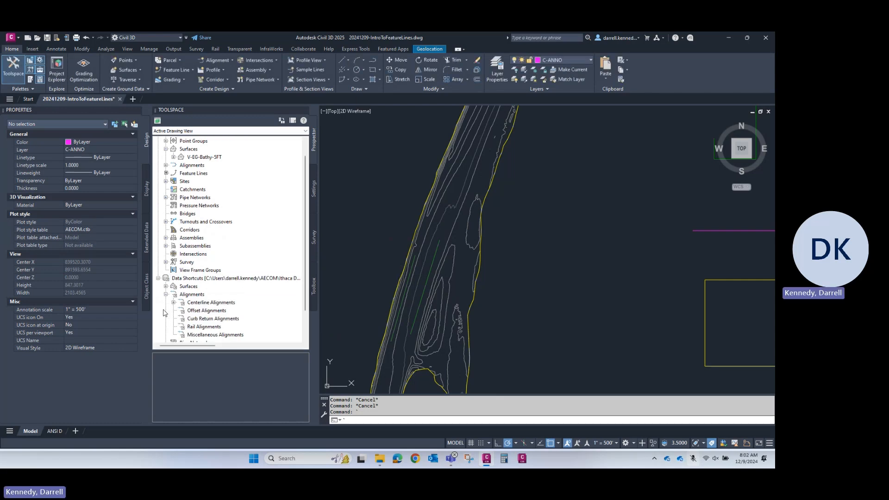
{"action": "left_click", "coordinate": [174, 302]}
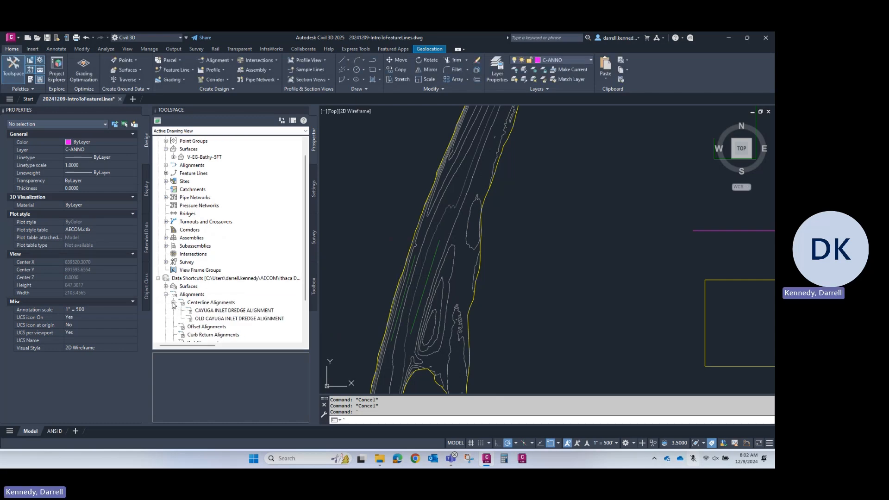
{"action": "right_click", "coordinate": [236, 311]}
{"action": "left_click", "coordinate": [266, 313]}
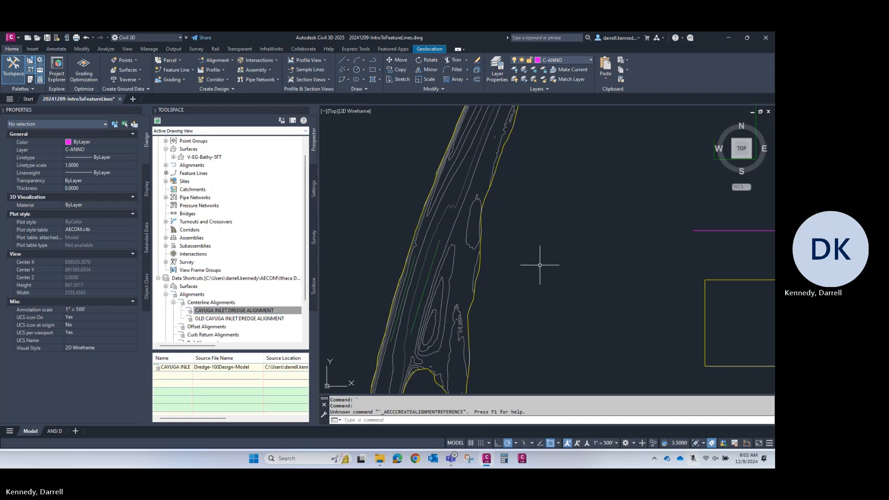
{"action": "scroll", "coordinate": [540, 264], "scroll_direction": "down", "scroll_amount": 7}
{"action": "scroll", "coordinate": [532, 208], "scroll_direction": "up", "scroll_amount": 3}
{"action": "right_click", "coordinate": [220, 305]}
{"action": "left_click", "coordinate": [221, 310]}
{"action": "right_click", "coordinate": [221, 310]}
{"action": "left_click", "coordinate": [224, 317]}
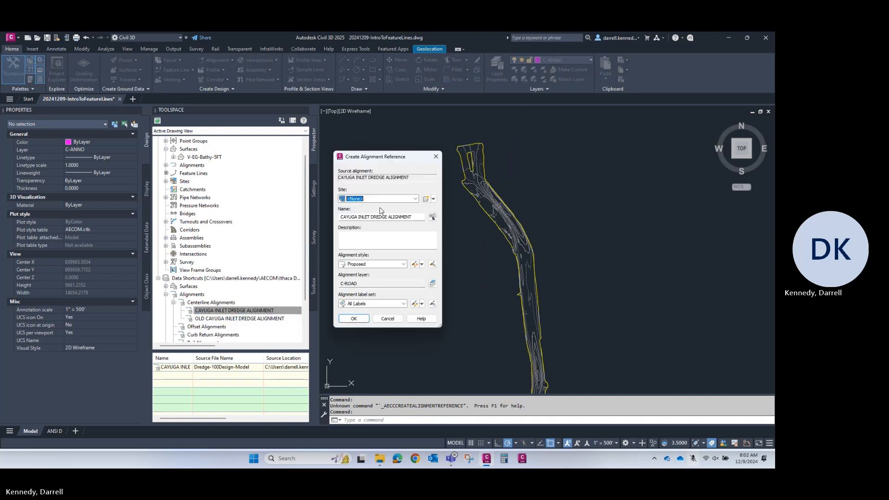
Choose another label set and alignment style, and create the CAYUGA INLET DREDGE ALIGNMENT reference in the drawing.
{"action": "left_click", "coordinate": [377, 303]}
{"action": "left_click", "coordinate": [364, 324]}
{"action": "left_click", "coordinate": [376, 264]}
{"action": "left_click", "coordinate": [364, 277]}
{"action": "left_click", "coordinate": [354, 319]}
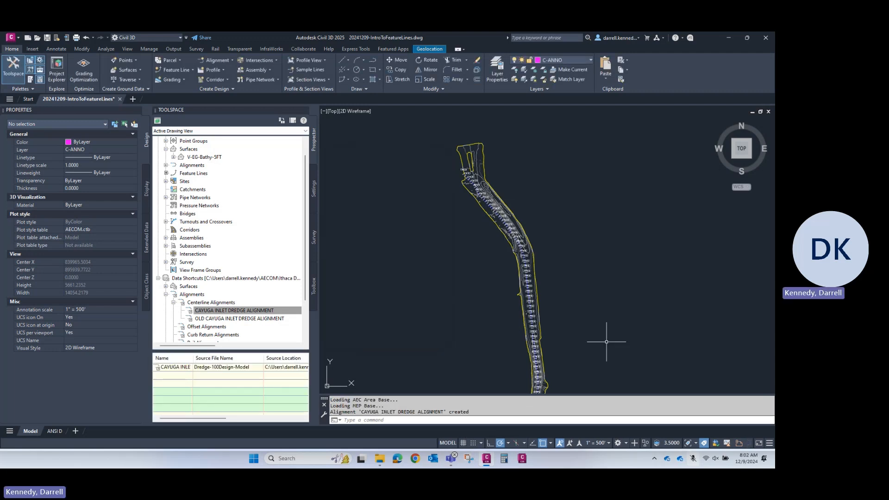
Set the annotation scale to 1" = 50' and check the station labels along the referenced alignment.
{"action": "left_click", "coordinate": [602, 443]}
{"action": "left_click", "coordinate": [607, 285]}
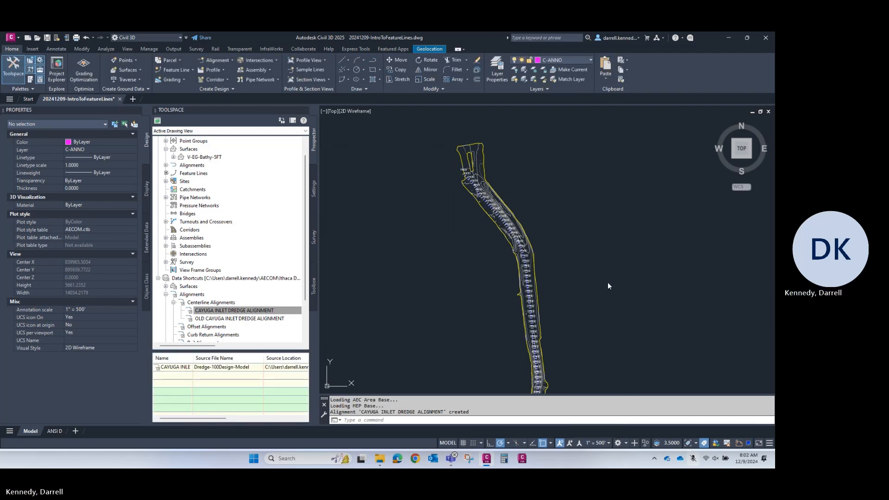
{"action": "scroll", "coordinate": [490, 202], "scroll_direction": "up", "scroll_amount": 8}
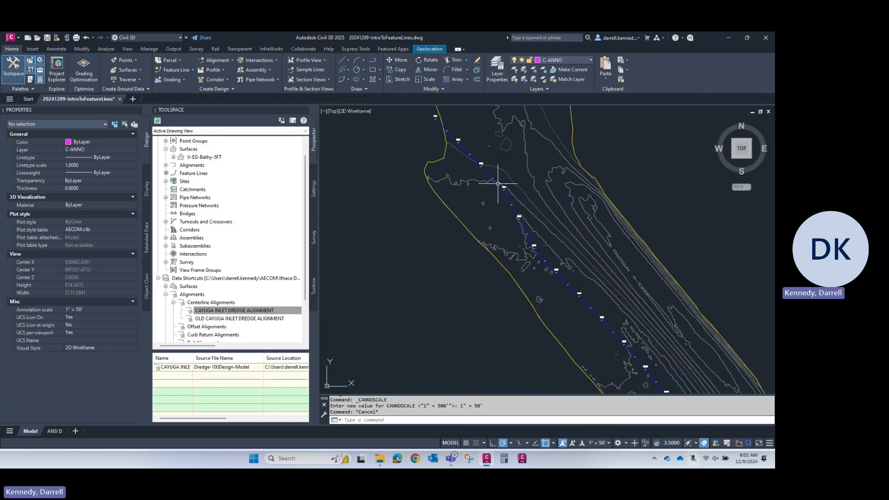
{"action": "middle_click_drag", "start_coordinate": [563, 283], "coordinate": [526, 193]}
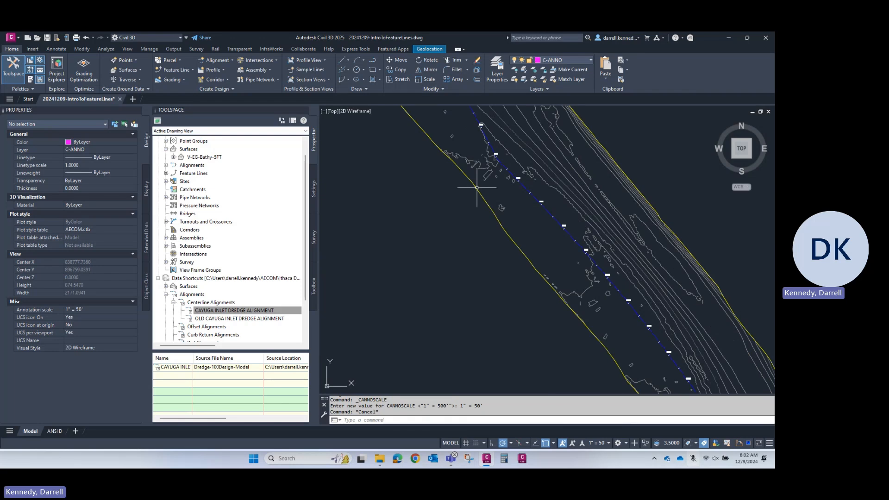
{"action": "scroll", "coordinate": [477, 187], "scroll_direction": "down", "scroll_amount": 5}
Create a surface profile of V-EG-Bathy-5FT along the CAYUGA INLET DREDGE ALIGNMENT and proceed to drawing its profile view.
{"action": "left_click", "coordinate": [220, 70]}
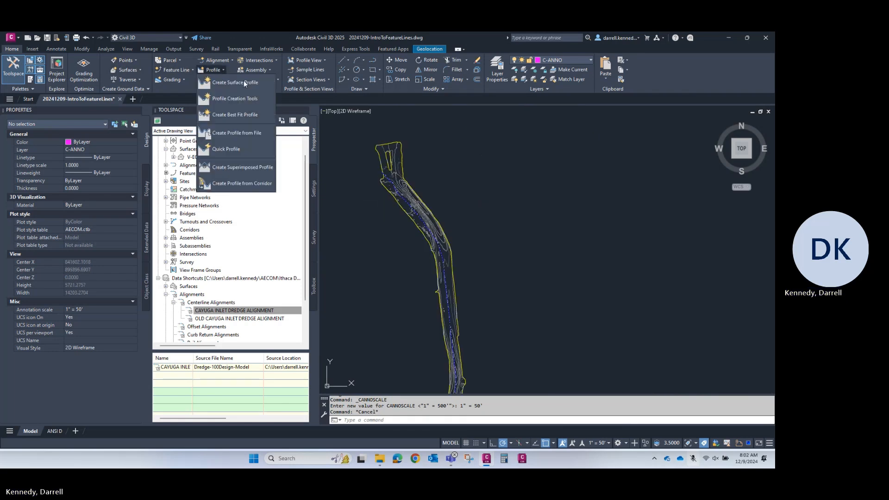
{"action": "left_click", "coordinate": [245, 82]}
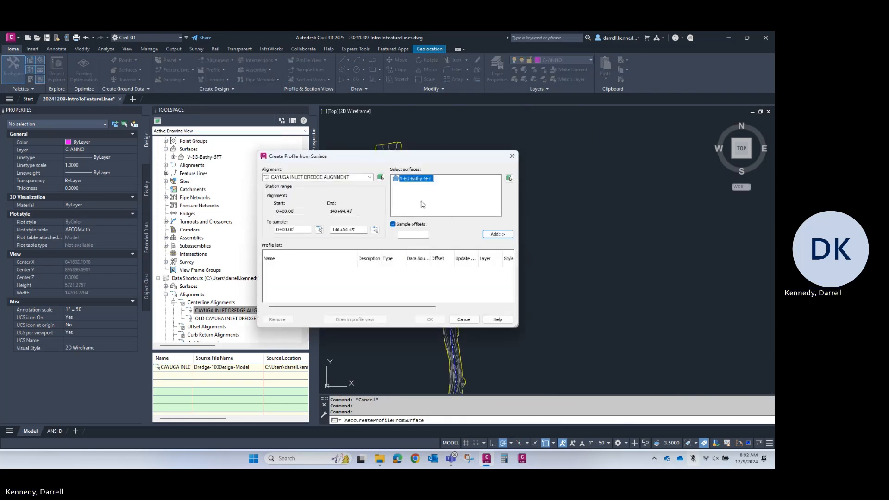
{"action": "left_click", "coordinate": [506, 235]}
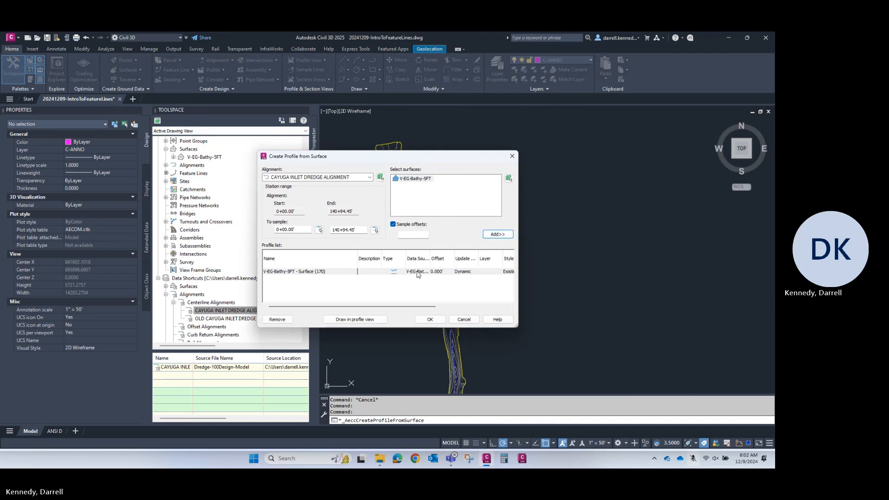
{"action": "left_click_drag", "start_coordinate": [397, 306], "coordinate": [467, 306]}
{"action": "left_click", "coordinate": [379, 320]}
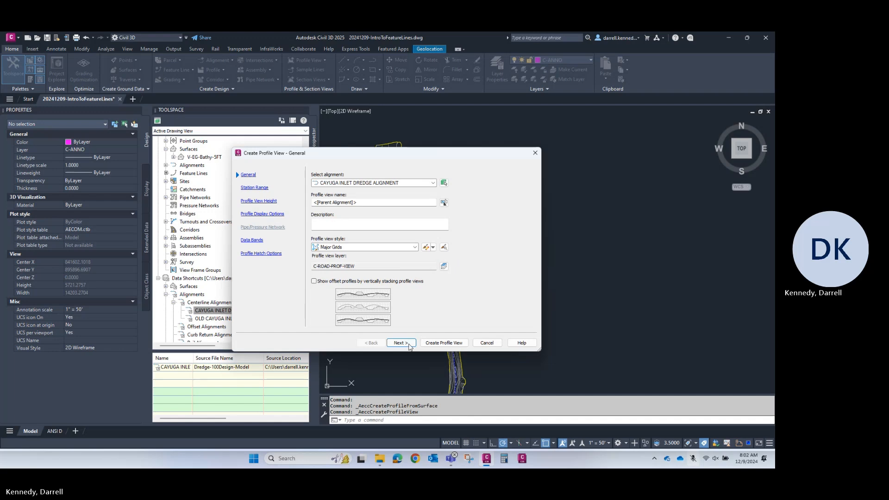
Create the profile view with an automatic station range and no bands, placing it east of the channel's north end.
{"action": "left_click", "coordinate": [407, 345]}
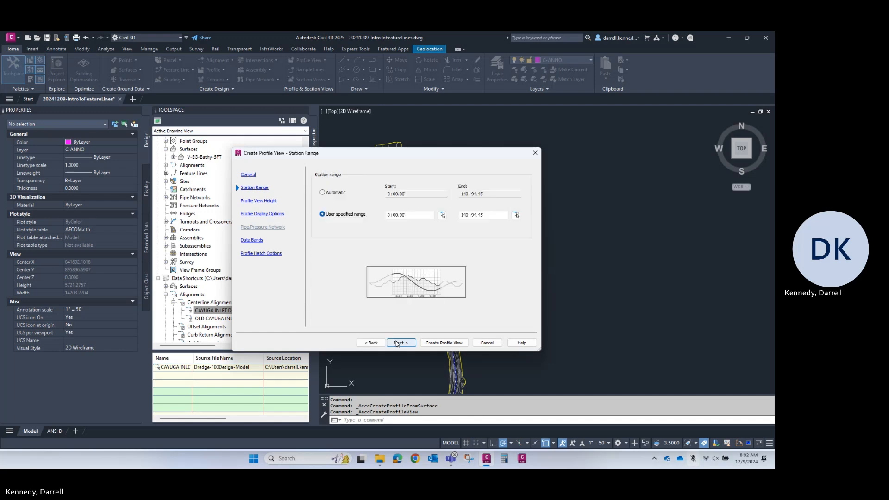
{"action": "left_click", "coordinate": [397, 343]}
{"action": "left_click", "coordinate": [370, 343]}
{"action": "left_click", "coordinate": [333, 196]}
{"action": "left_click", "coordinate": [402, 342]}
{"action": "left_click", "coordinate": [402, 342]}
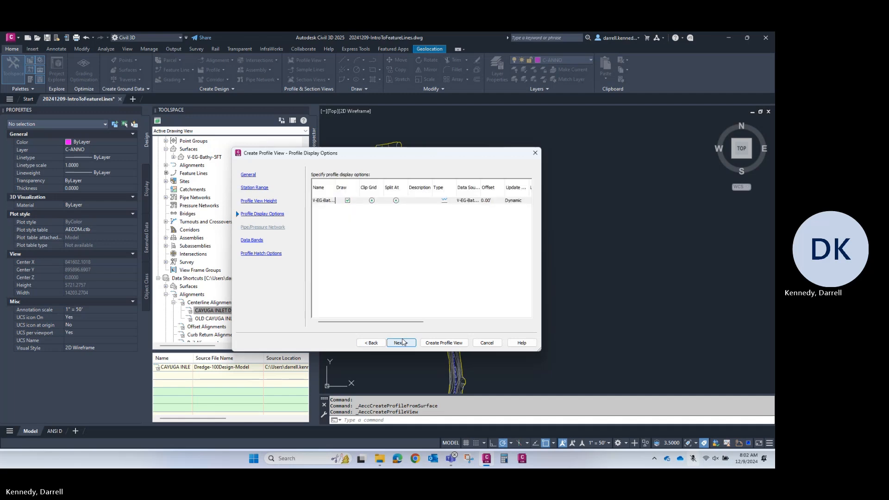
{"action": "left_click", "coordinate": [402, 342]}
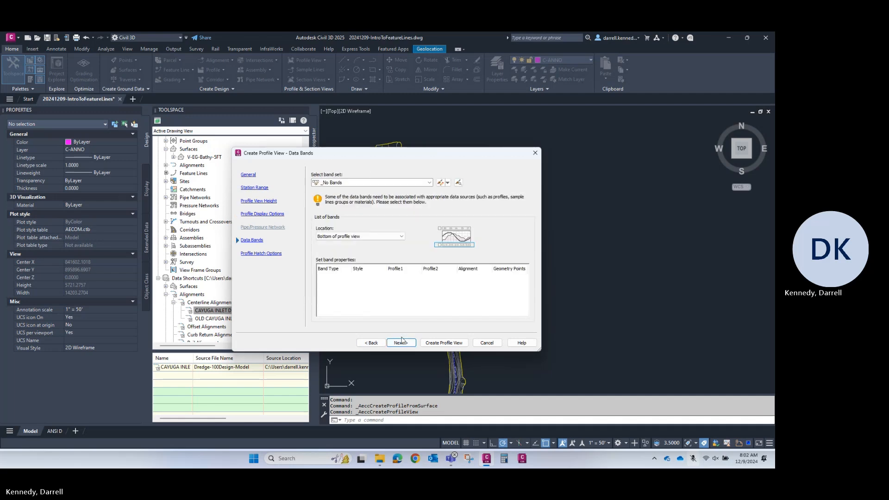
{"action": "left_click", "coordinate": [401, 342]}
{"action": "left_click", "coordinate": [444, 343]}
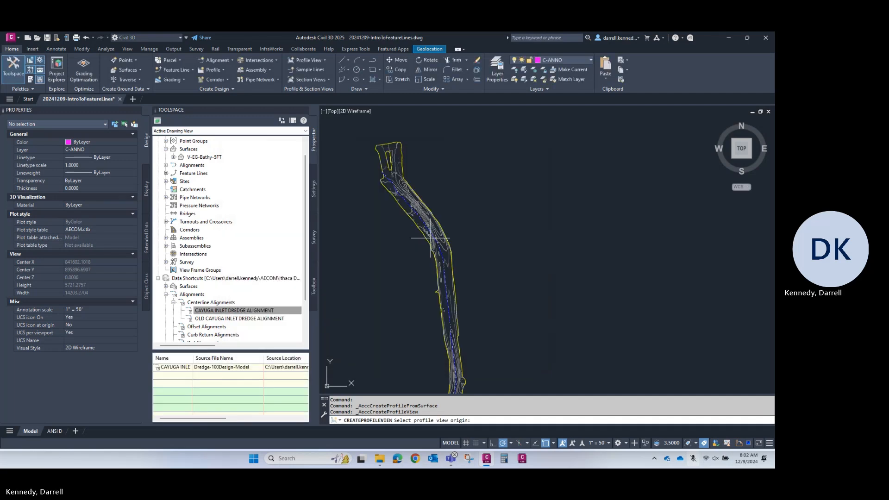
{"action": "left_click", "coordinate": [531, 163]}
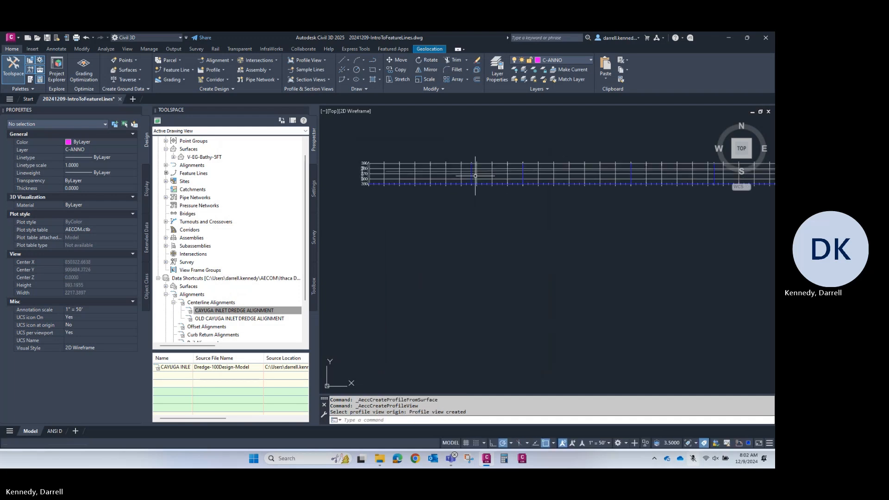
Set up a new layout profile in the profile view with the XSECT-FINAL-GRADE style and the Complete Label Set.
{"action": "scroll", "coordinate": [481, 170], "scroll_direction": "up", "scroll_amount": 6}
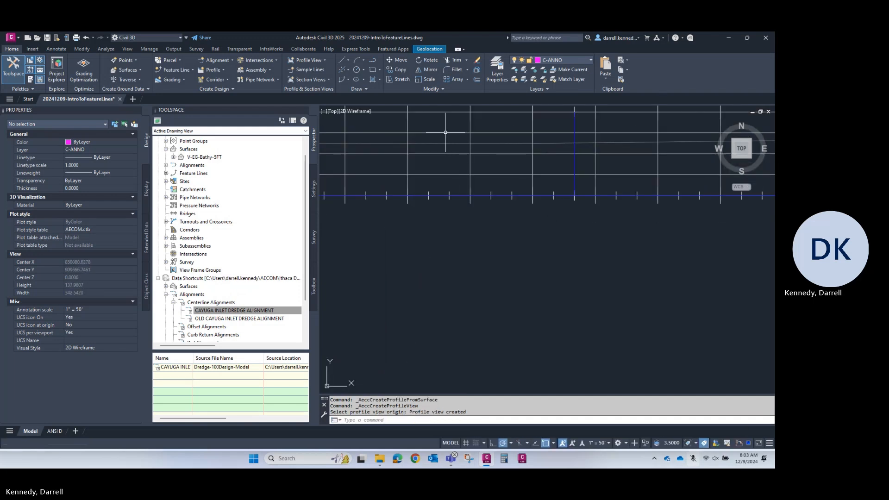
{"action": "left_click", "coordinate": [445, 132]}
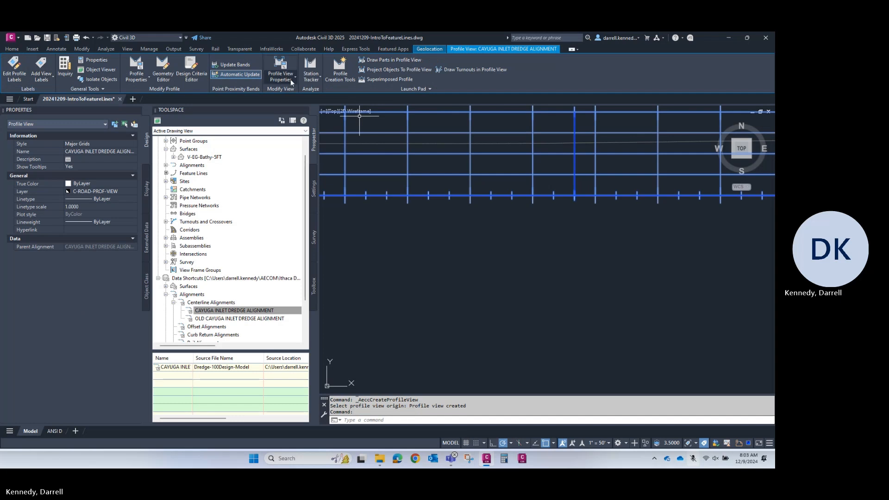
{"action": "left_click", "coordinate": [340, 70]}
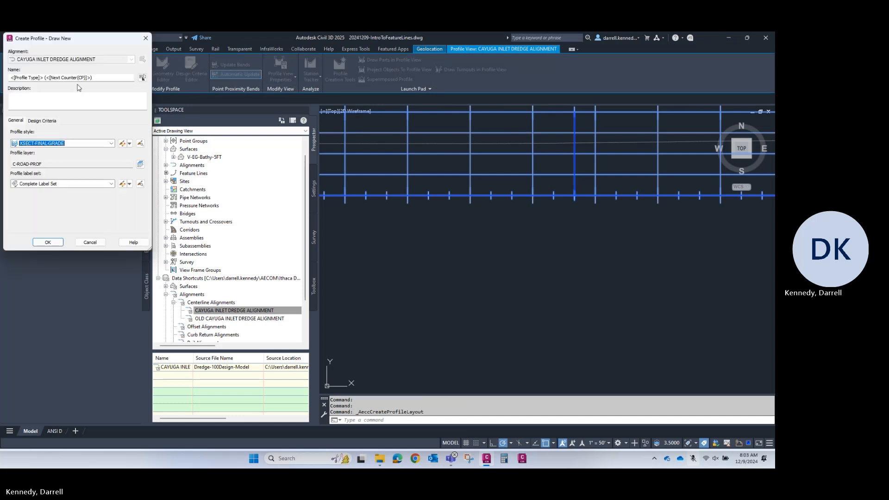
{"action": "left_click", "coordinate": [84, 184]}
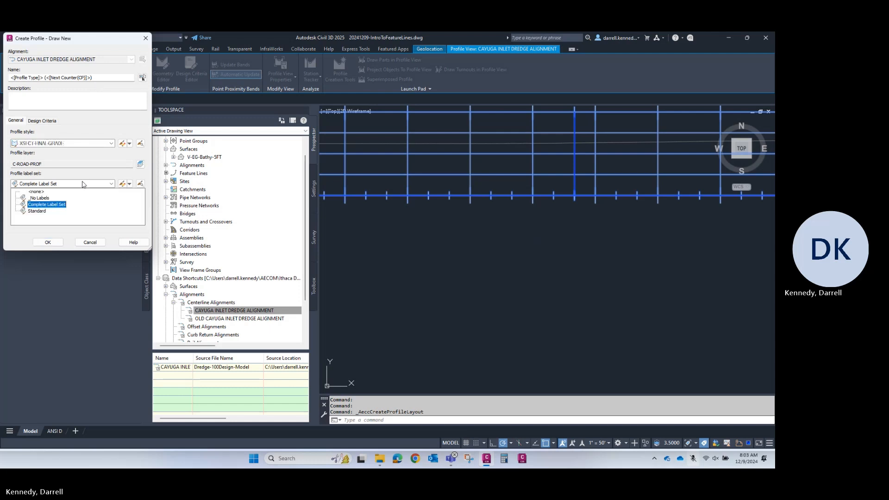
{"action": "left_click", "coordinate": [43, 205]}
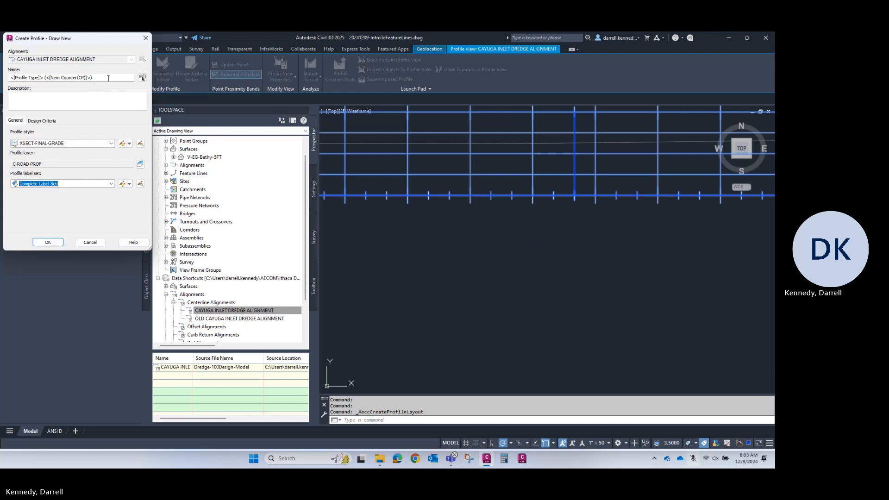
{"action": "left_click", "coordinate": [56, 241]}
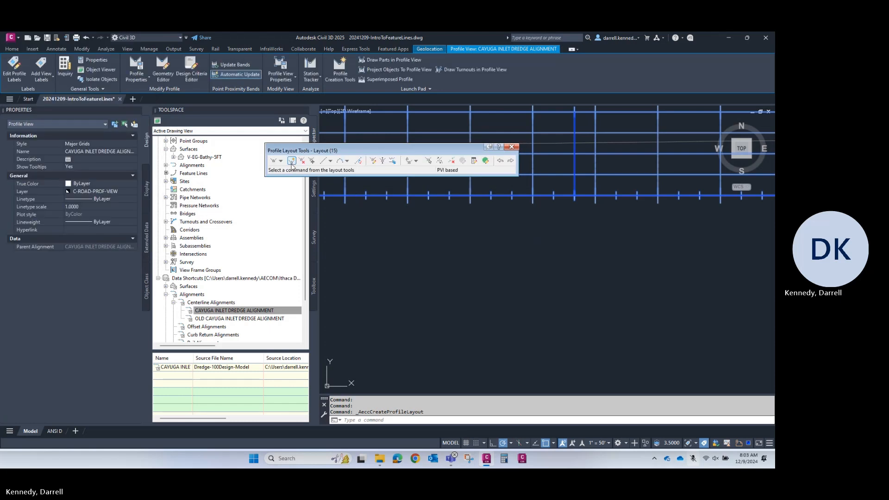
Insert layout profile PVIs at station 0+30 and station 27+00, both at elevation 360.
{"action": "left_click", "coordinate": [292, 161]}
{"action": "middle_click_drag", "start_coordinate": [572, 225], "coordinate": [662, 308]}
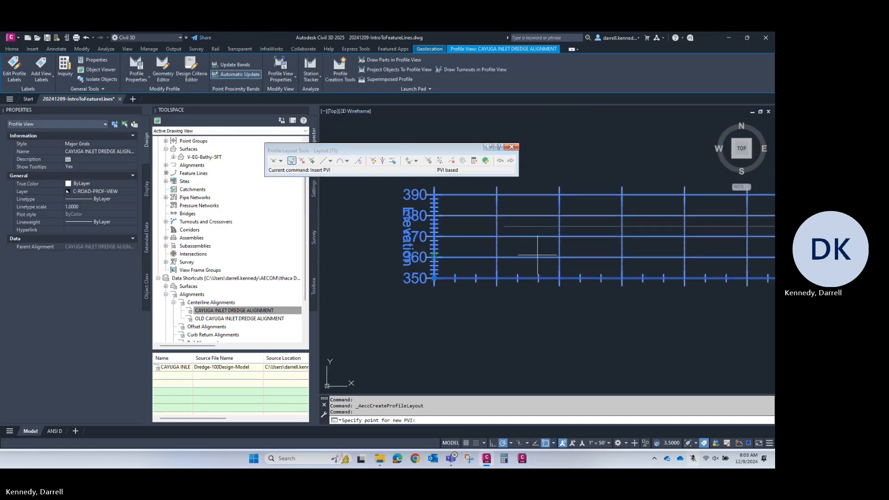
{"action": "left_click", "coordinate": [496, 257]}
{"action": "scroll", "coordinate": [532, 208], "scroll_direction": "down", "scroll_amount": 5}
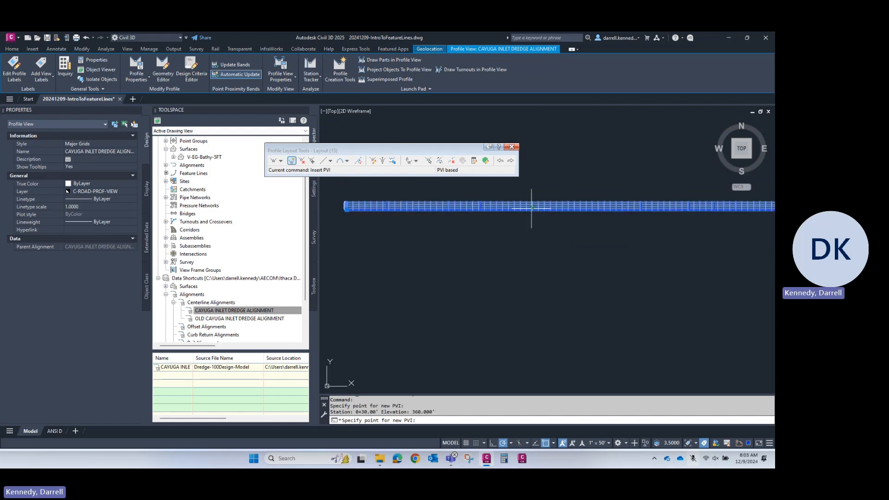
{"action": "middle_click_drag", "start_coordinate": [681, 208], "coordinate": [356, 231]}
{"action": "scroll", "coordinate": [601, 226], "scroll_direction": "down", "scroll_amount": 3}
{"action": "scroll", "coordinate": [599, 225], "scroll_direction": "up", "scroll_amount": 1}
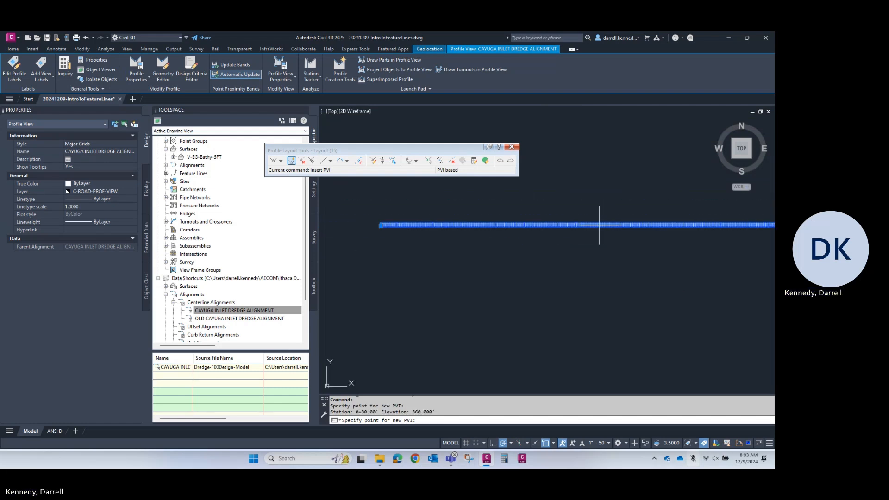
{"action": "scroll", "coordinate": [599, 225], "scroll_direction": "up", "scroll_amount": 4}
{"action": "left_click", "coordinate": [600, 228]}
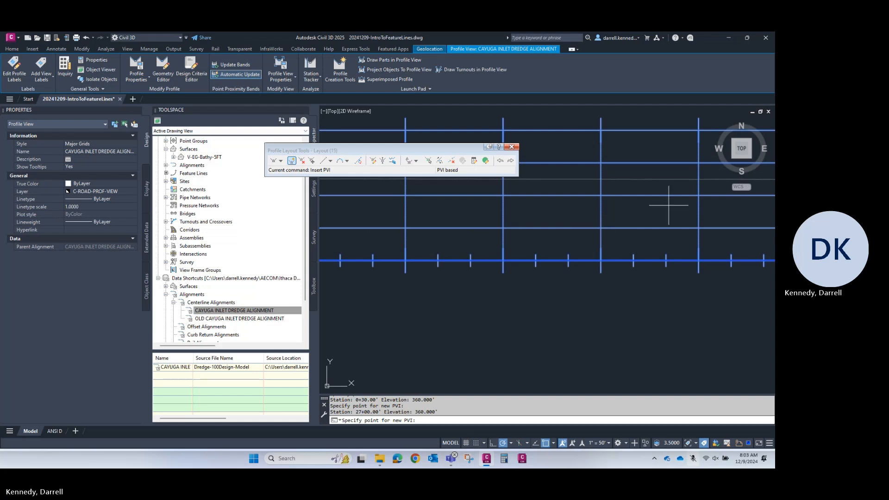
Add PVIs at 27+30, 29+10 and 30+60 at elevation 370, plus 30+90 and 31+80 at elevation 360, and finish the profile.
{"action": "mouse_move", "coordinate": [720, 210]}
{"action": "middle_mouse_down"}
{"action": "mouse_move", "coordinate": [478, 208]}
{"action": "mouse_move", "coordinate": [551, 212]}
{"action": "middle_mouse_up"}
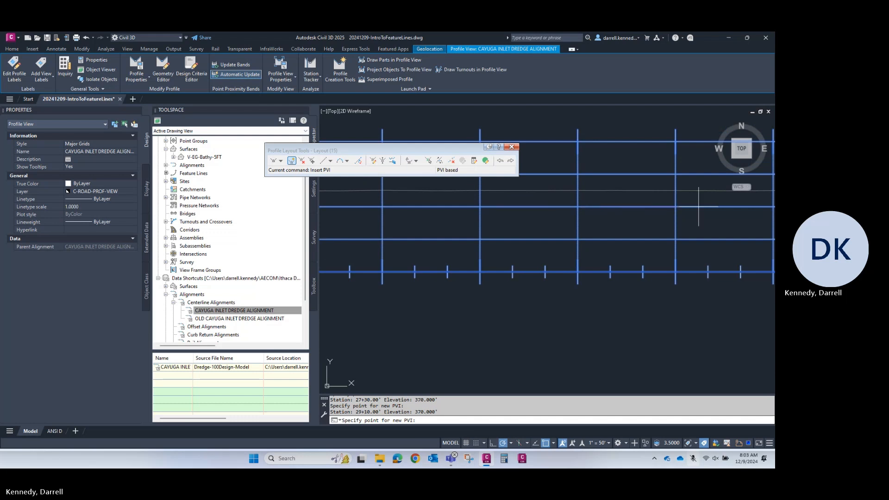
{"action": "scroll", "coordinate": [478, 205], "scroll_direction": "down", "scroll_amount": 3}
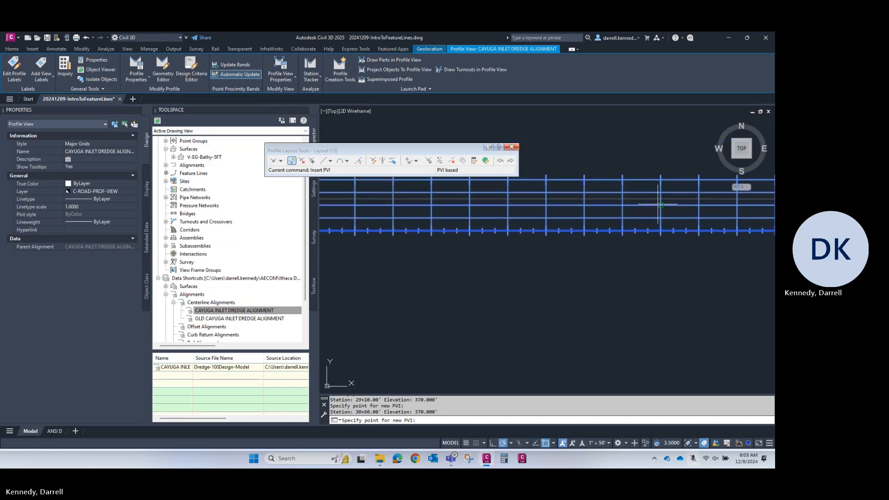
{"action": "left_click", "coordinate": [692, 217]}
{"action": "middle_click_drag", "start_coordinate": [709, 214], "coordinate": [477, 206]}
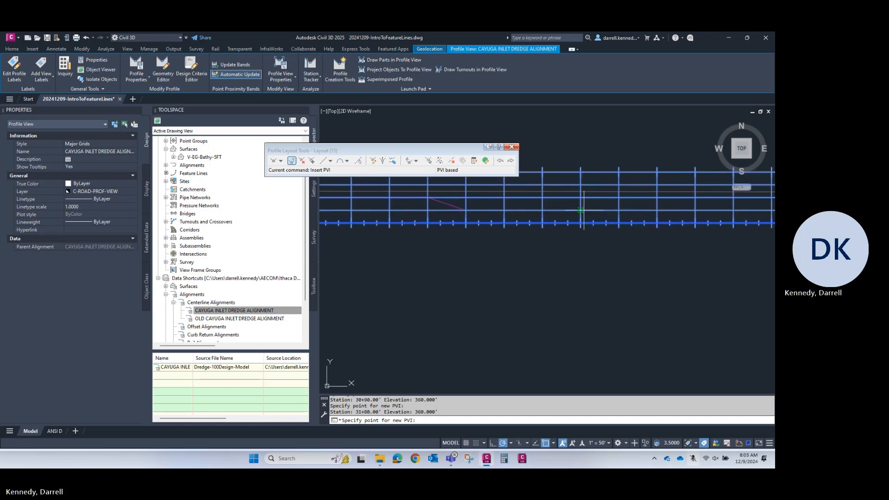
{"action": "key", "text": "Escape"}
{"action": "scroll", "coordinate": [640, 207], "scroll_direction": "down", "scroll_amount": 6}
{"action": "key", "text": "Escape"}
{"action": "scroll", "coordinate": [590, 207], "scroll_direction": "up", "scroll_amount": 4}
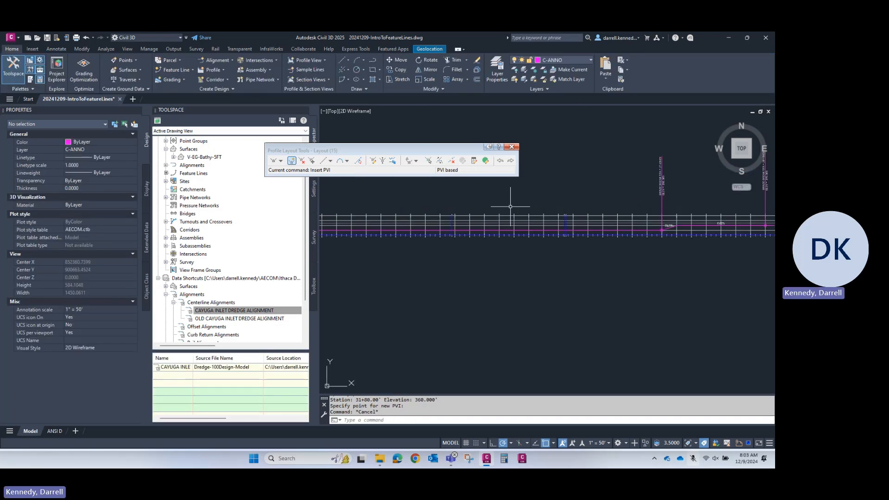
{"action": "key", "text": "Escape"}
{"action": "key", "text": "Escape"}
Create a feature line from the CAYUGA INLET DREDGE ALIGNMENT, picking the alignment from the list.
{"action": "scroll", "coordinate": [504, 200], "scroll_direction": "down", "scroll_amount": 6}
{"action": "scroll", "coordinate": [502, 197], "scroll_direction": "up", "scroll_amount": 12}
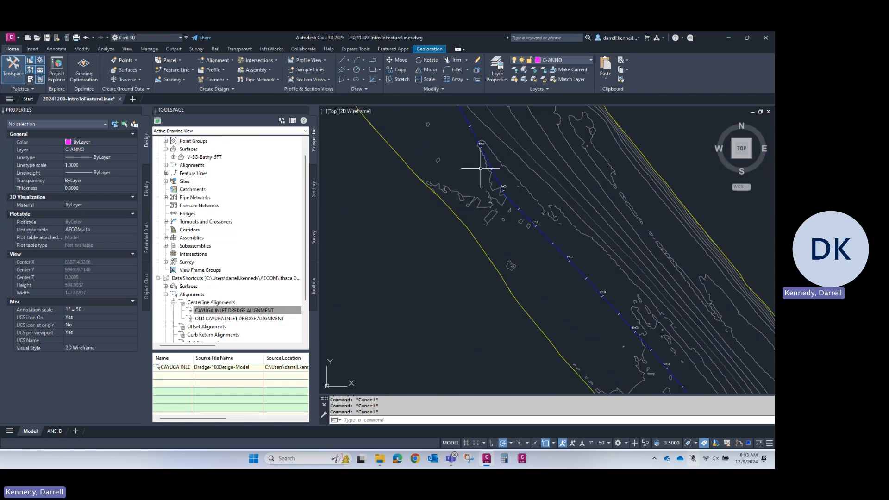
{"action": "left_click", "coordinate": [176, 69]}
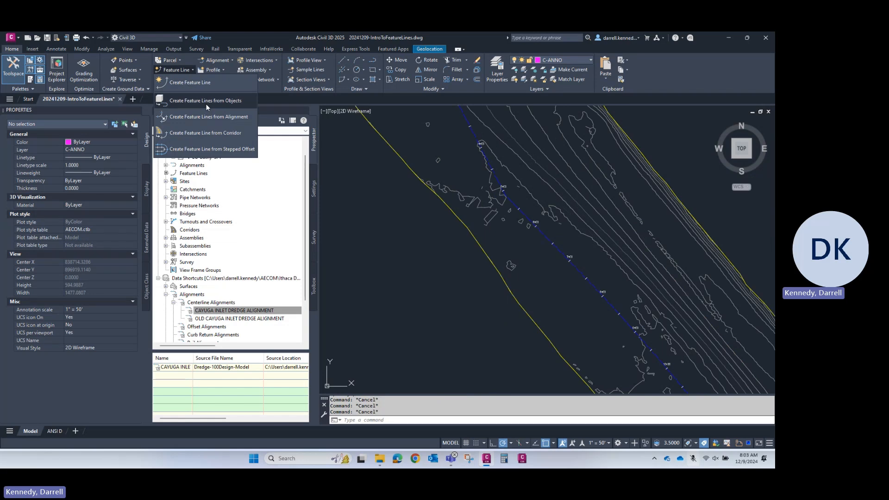
{"action": "left_click", "coordinate": [210, 116]}
{"action": "scroll", "coordinate": [536, 220], "scroll_direction": "up", "scroll_amount": 2}
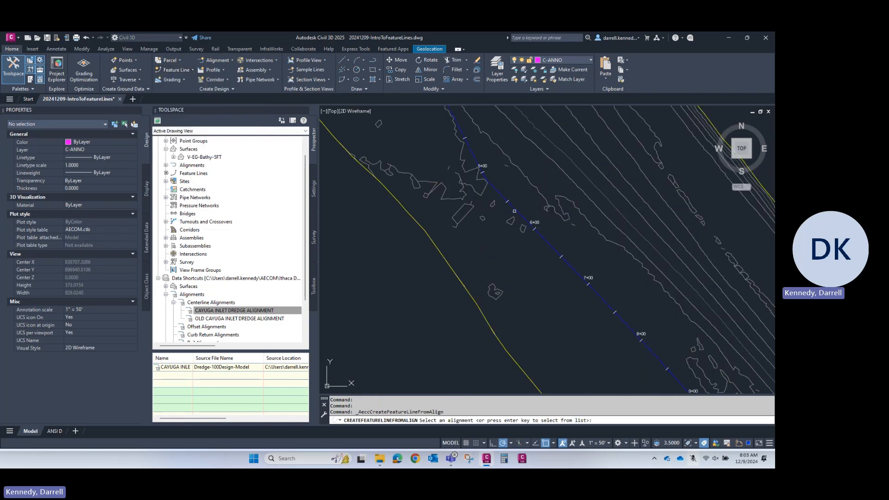
{"action": "left_click", "coordinate": [537, 220]}
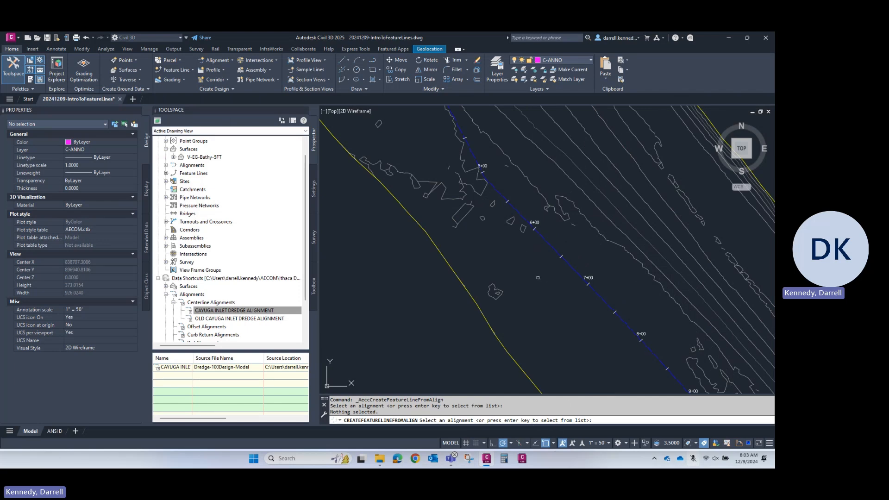
{"action": "key", "text": "Return"}
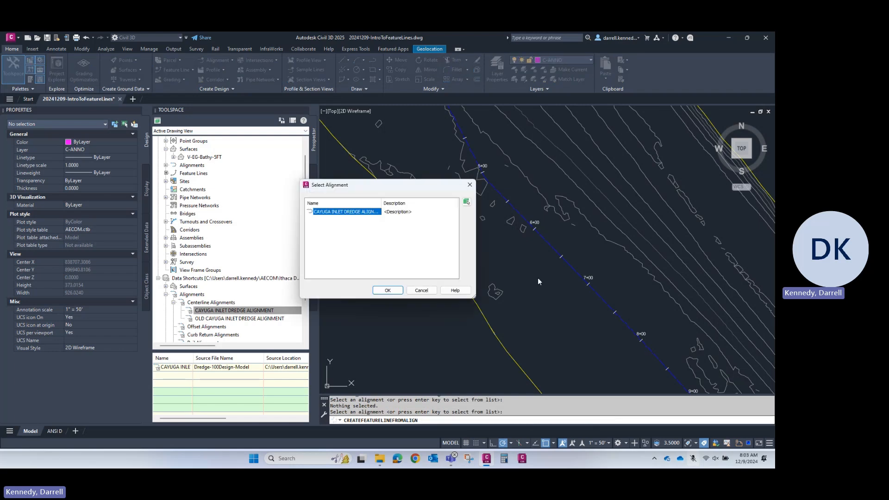
{"action": "left_click", "coordinate": [385, 291]}
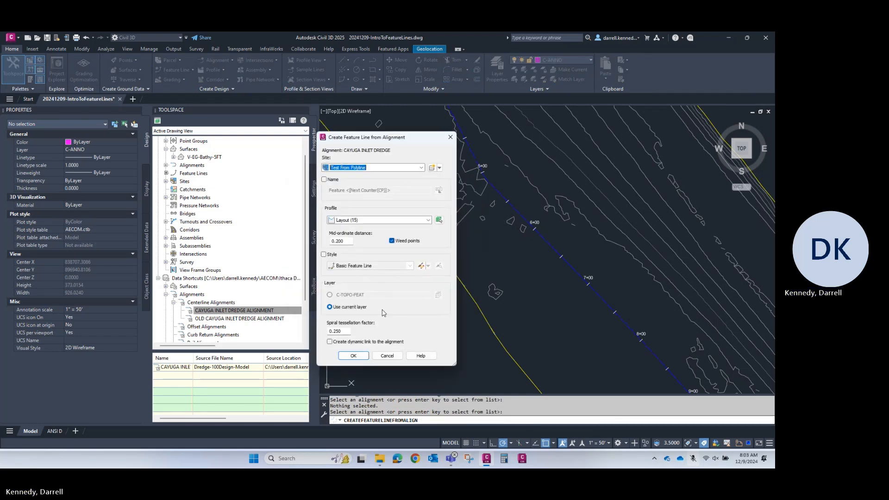
Create a new site named Test From Alignment for the feature line from the Cayuga Inlet Dredge alignment.
{"action": "left_click", "coordinate": [440, 167]}
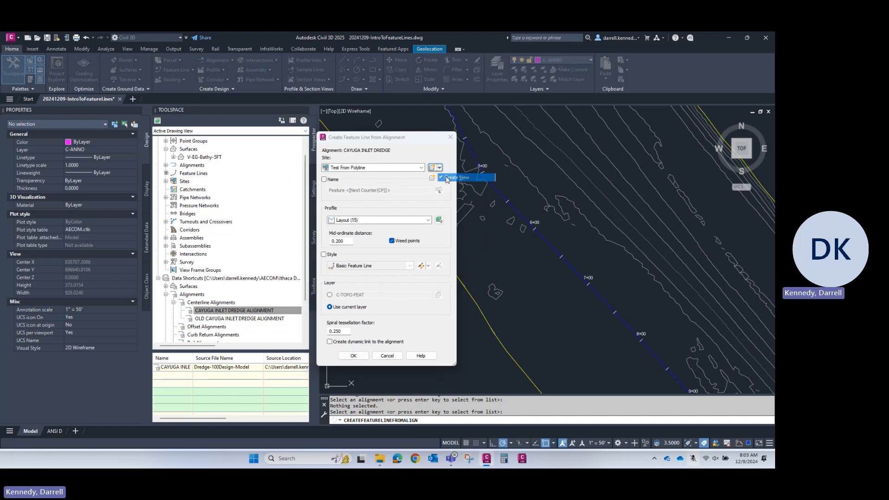
{"action": "left_click", "coordinate": [454, 174]}
{"action": "type", "text": "Test Fr"}
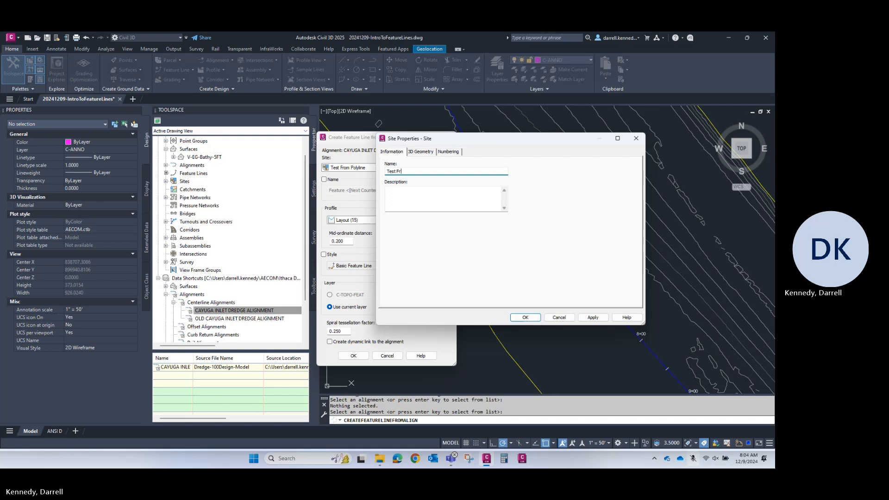
{"action": "type", "text": "om Alignment"}
{"action": "key", "text": "Return"}
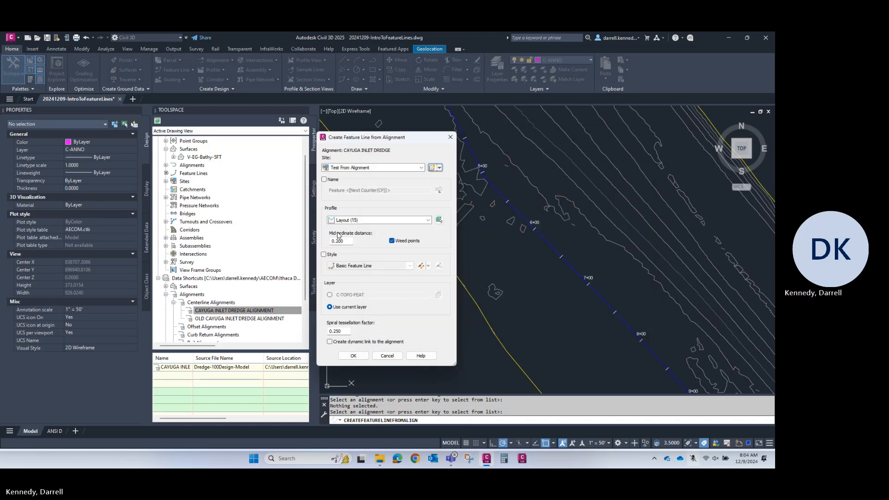
Create the feature line from the alignment on layer C-TOPO-FEAT with the Layout (15) profile, accepting the default vertex weeding factors.
{"action": "left_click", "coordinate": [323, 254]}
{"action": "left_click", "coordinate": [323, 254]}
{"action": "left_click", "coordinate": [329, 295]}
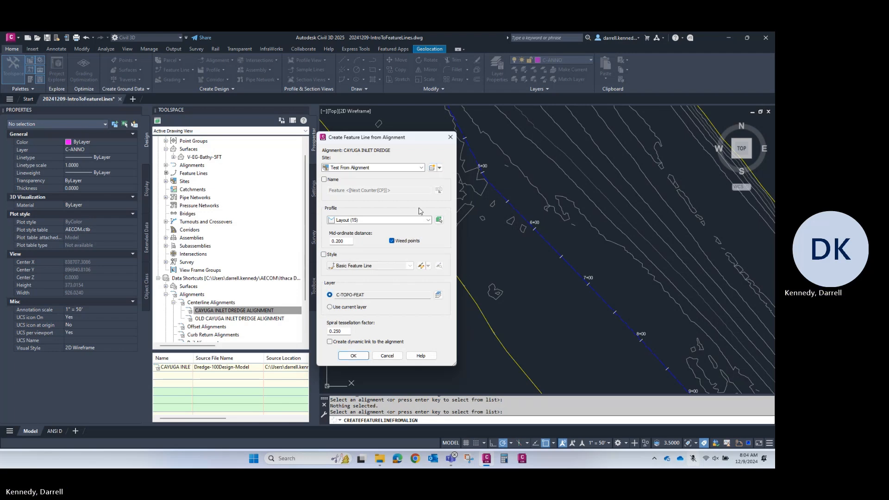
{"action": "left_click", "coordinate": [424, 220]}
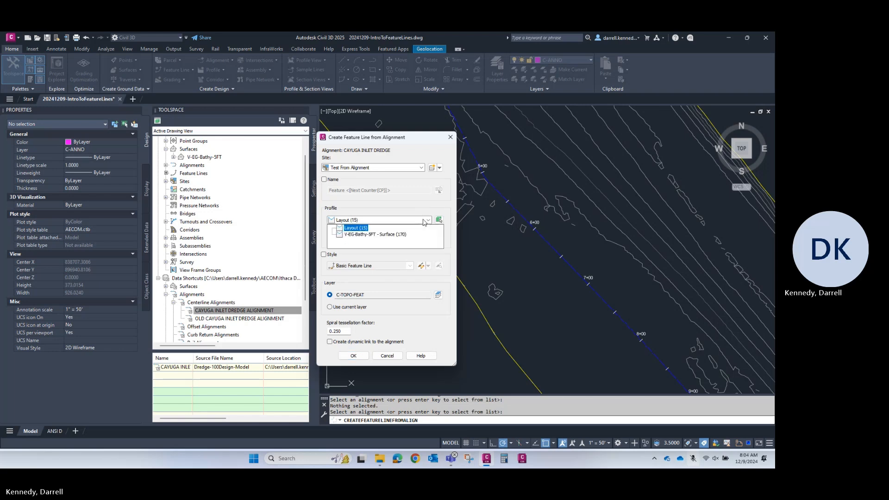
{"action": "left_click", "coordinate": [360, 229]}
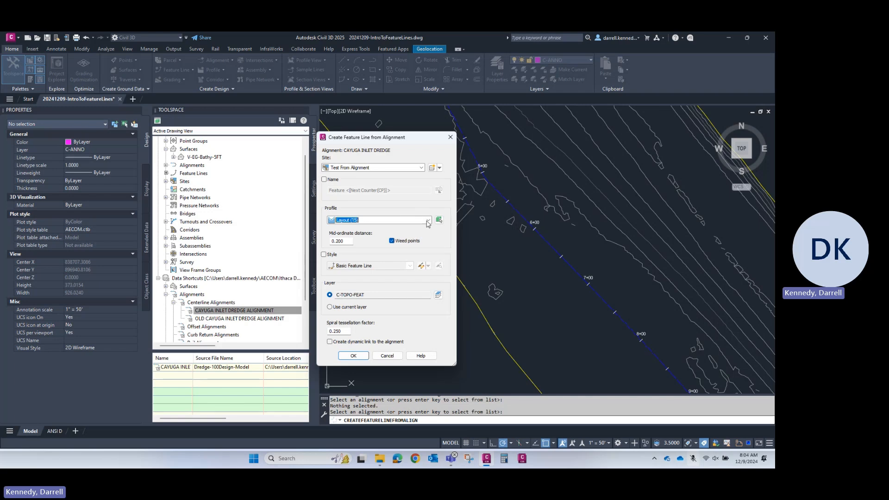
{"action": "left_click", "coordinate": [427, 221]}
{"action": "left_click", "coordinate": [361, 234]}
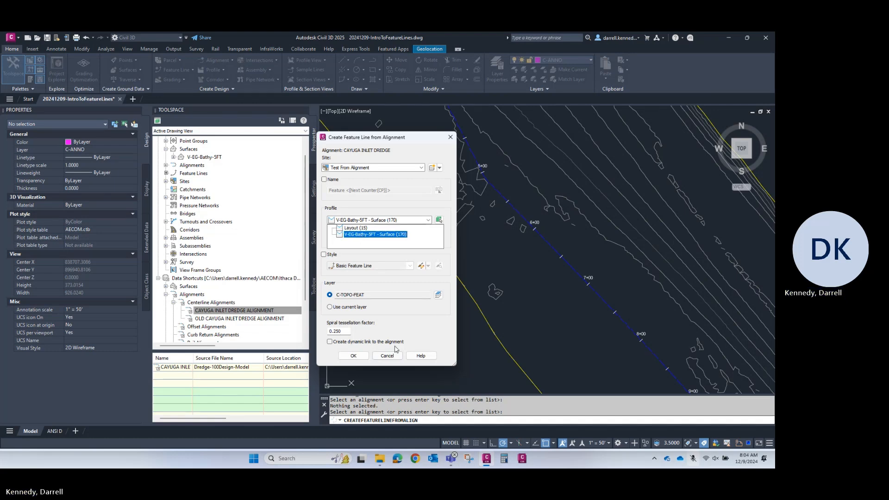
{"action": "left_click", "coordinate": [392, 318]}
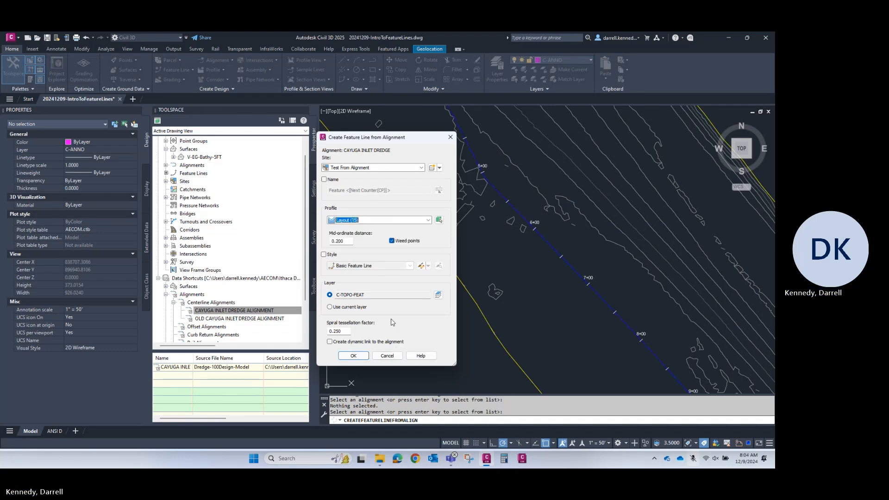
{"action": "left_click", "coordinate": [359, 357]}
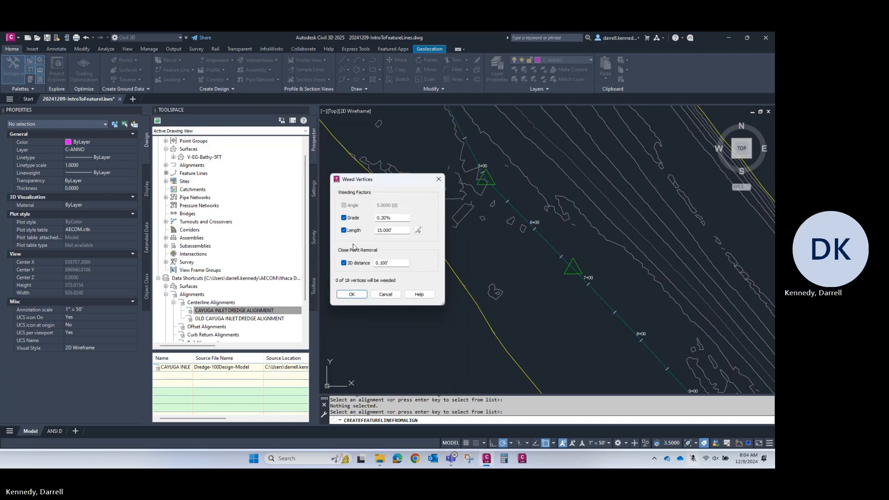
{"action": "left_click", "coordinate": [352, 294]}
Review the new feature line's station elevations and grades in the Elevation Editor.
{"action": "scroll", "coordinate": [468, 223], "scroll_direction": "down", "scroll_amount": 2}
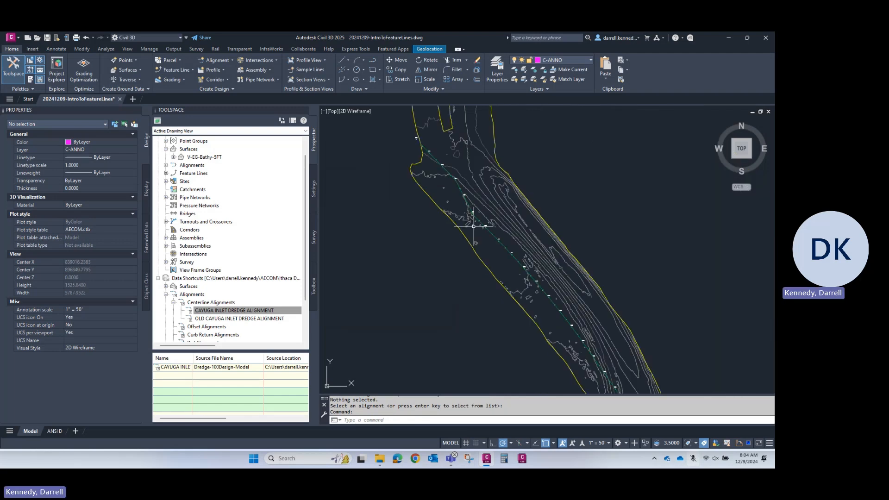
{"action": "scroll", "coordinate": [475, 224], "scroll_direction": "up", "scroll_amount": 2}
{"action": "left_click", "coordinate": [470, 226]}
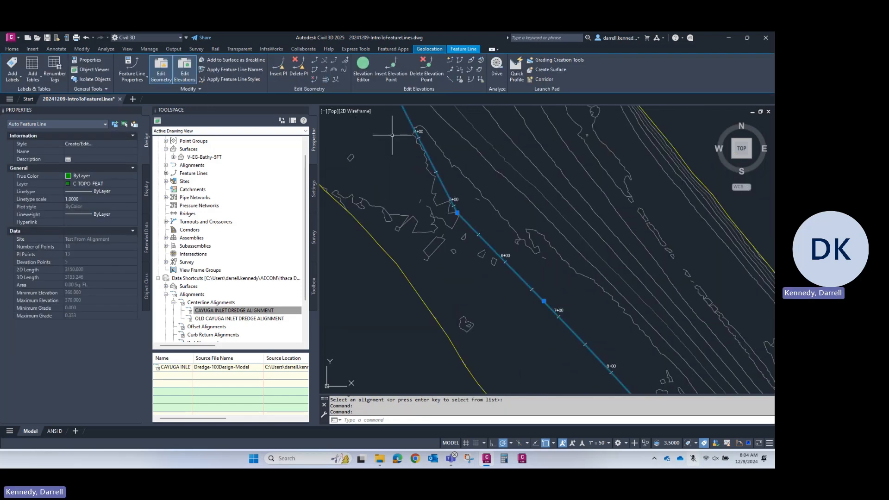
{"action": "left_click", "coordinate": [363, 69]}
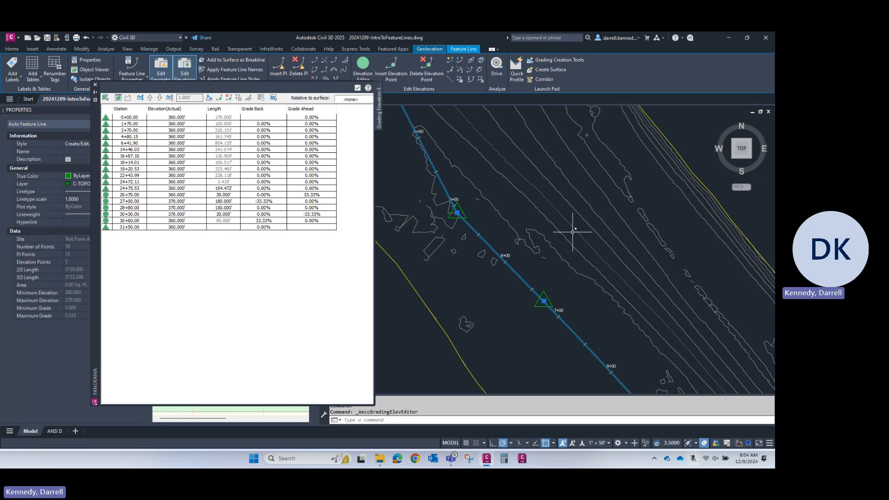
{"action": "scroll", "coordinate": [574, 231], "scroll_direction": "down", "scroll_amount": 5}
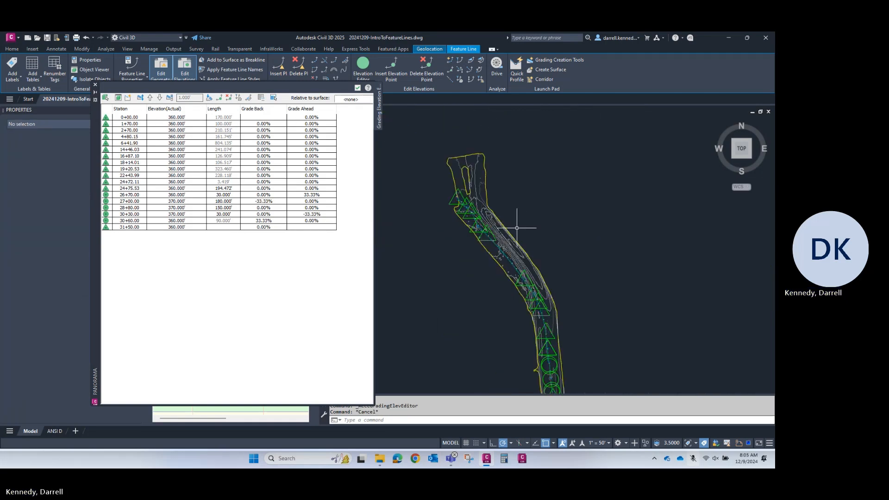
{"action": "key", "text": "Escape"}
Insert a PI at elevation 75 just outside the west side of the yellow square feature line.
{"action": "middle_click_drag", "start_coordinate": [559, 246], "coordinate": [548, 181]}
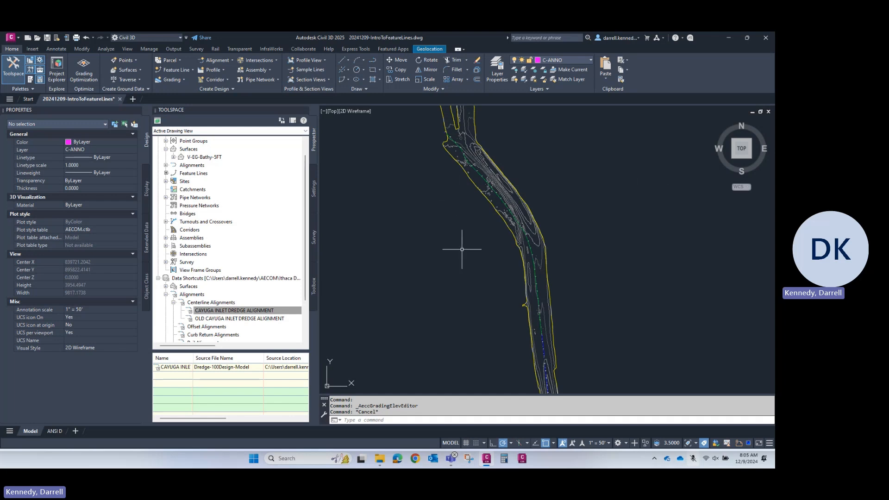
{"action": "mouse_move", "coordinate": [550, 391]}
{"action": "middle_mouse_down"}
{"action": "mouse_move", "coordinate": [525, 320]}
{"action": "mouse_move", "coordinate": [512, 198]}
{"action": "middle_mouse_up"}
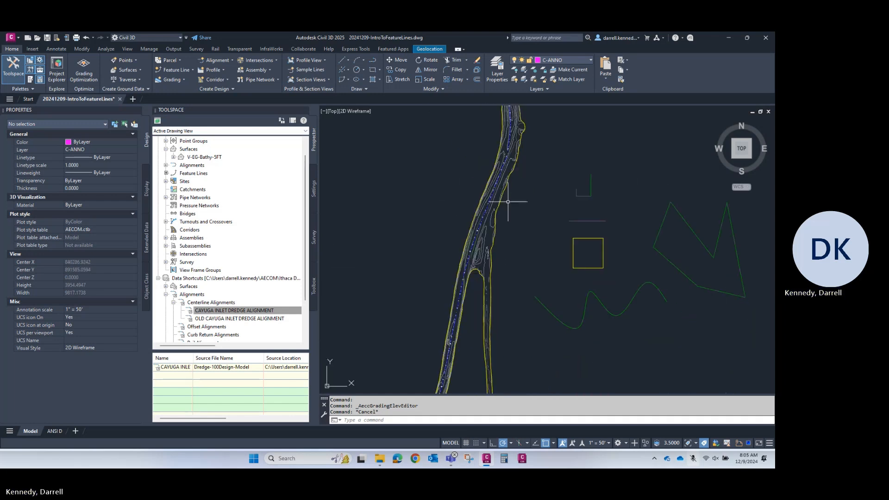
{"action": "scroll", "coordinate": [447, 268], "scroll_direction": "up", "scroll_amount": 2}
{"action": "mouse_move", "coordinate": [464, 269]}
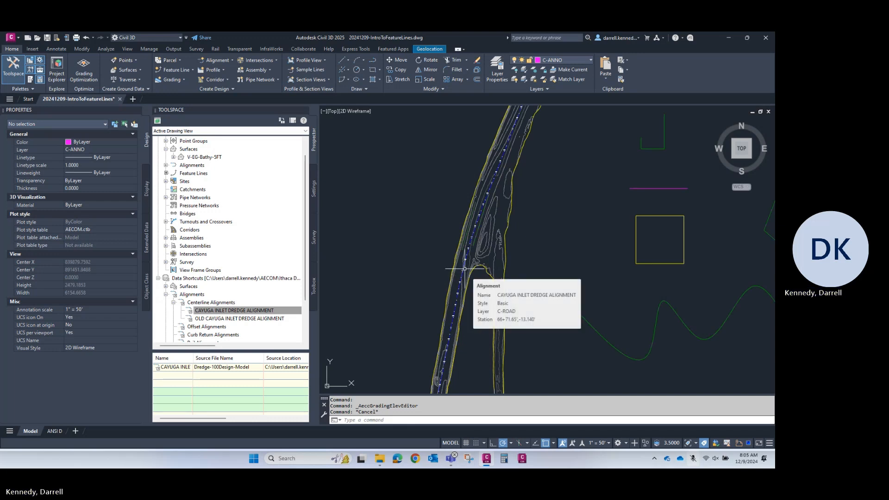
{"action": "left_click", "coordinate": [653, 213]}
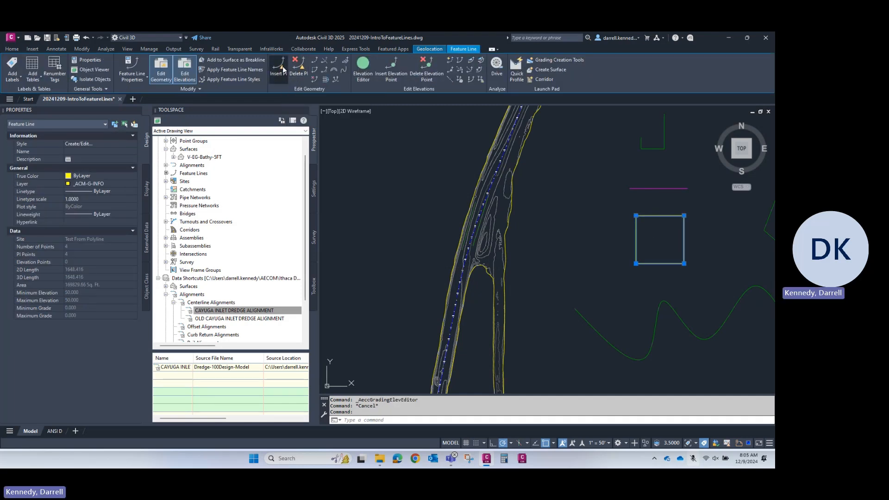
{"action": "left_click", "coordinate": [280, 68]}
{"action": "scroll", "coordinate": [626, 243], "scroll_direction": "up", "scroll_amount": 4}
{"action": "left_click", "coordinate": [626, 243]}
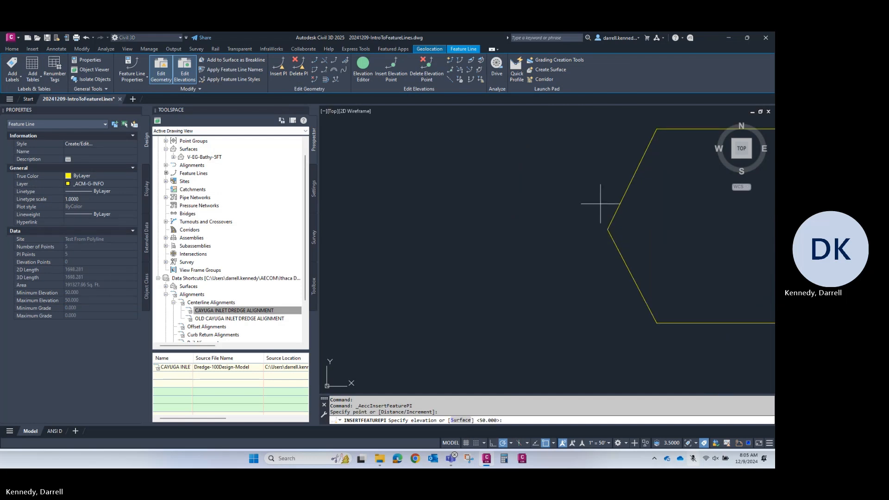
{"action": "scroll", "coordinate": [481, 208], "scroll_direction": "down", "scroll_amount": 4}
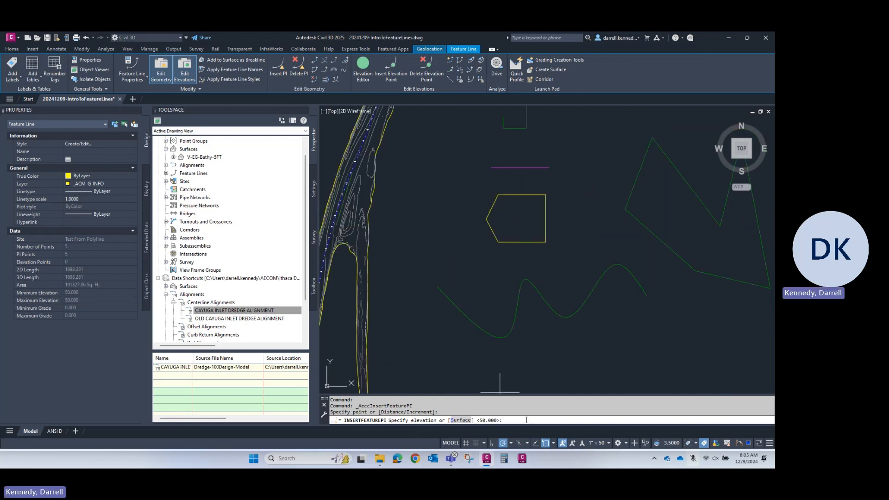
{"action": "type", "text": "75"}
{"action": "key", "text": "Return"}
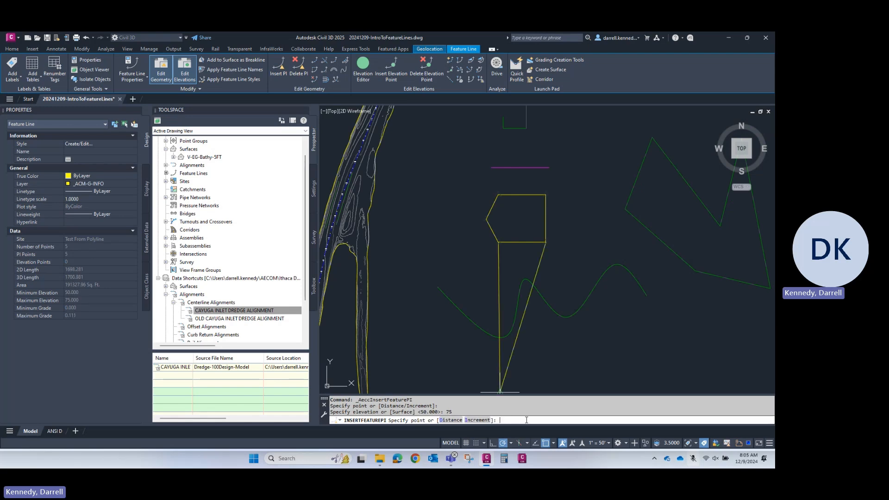
{"action": "key", "text": "Return"}
{"action": "key", "text": "Return"}
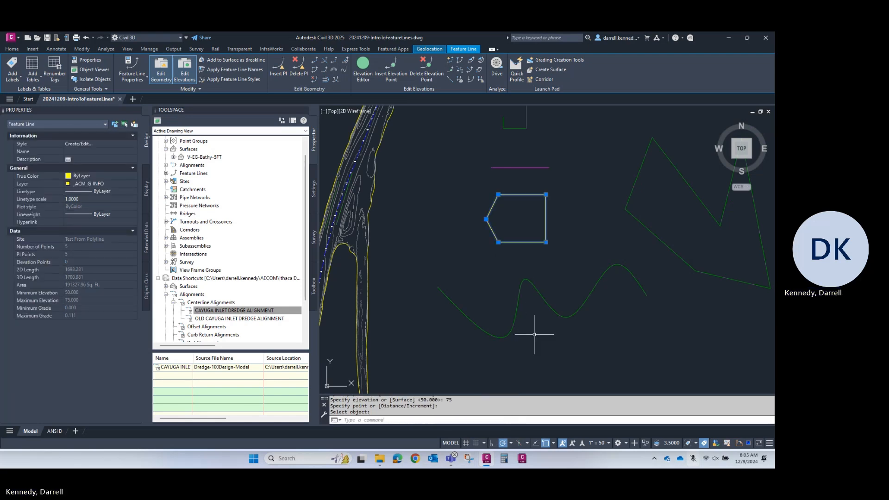
{"action": "key", "text": "Escape"}
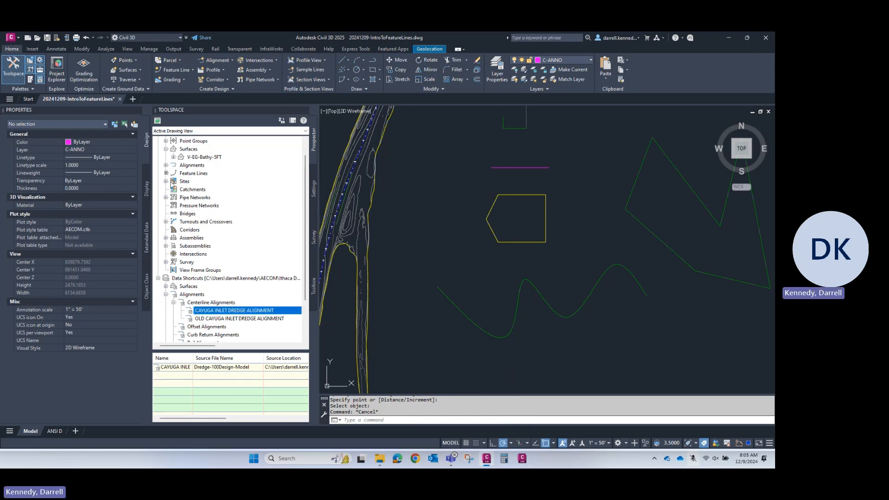
Create a new site named Site New in the drawing's Sites collection.
{"action": "left_click", "coordinate": [166, 181]}
{"action": "right_click", "coordinate": [184, 181]}
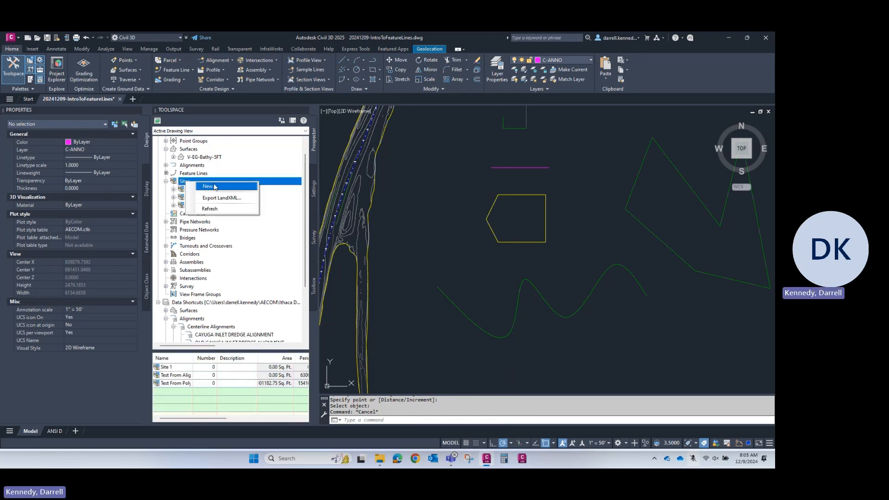
{"action": "left_click", "coordinate": [218, 187]}
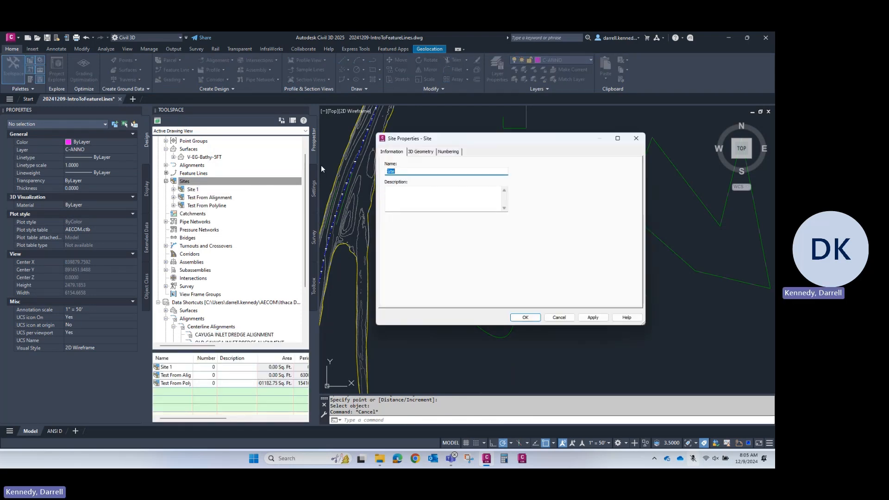
{"action": "type", "text": "Site New"}
{"action": "key", "text": "Return"}
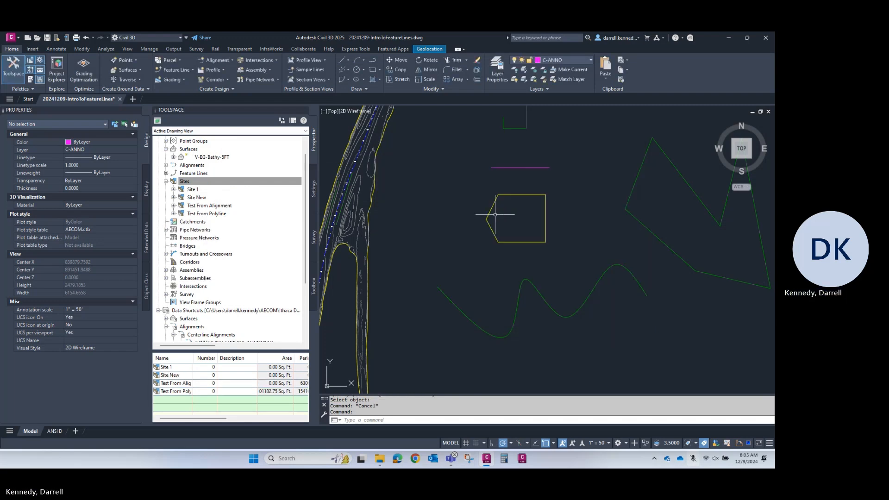
Examine the feature lines stored in the Test From Alignment and Test From Polyline sites.
{"action": "left_click", "coordinate": [174, 206]}
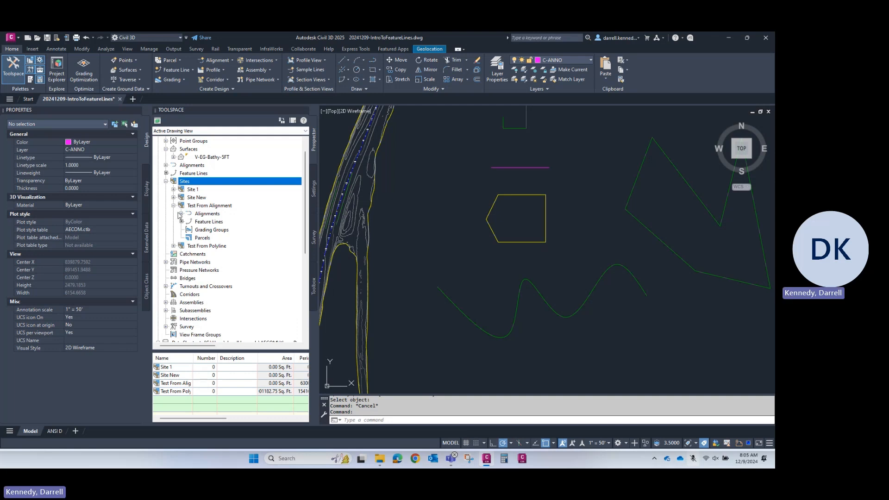
{"action": "left_click", "coordinate": [194, 222]}
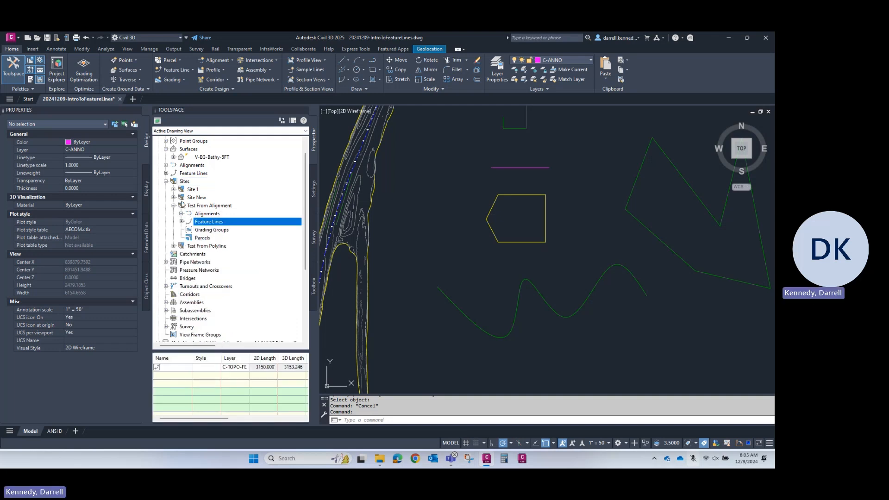
{"action": "left_click", "coordinate": [174, 245]}
{"action": "left_click", "coordinate": [204, 262]}
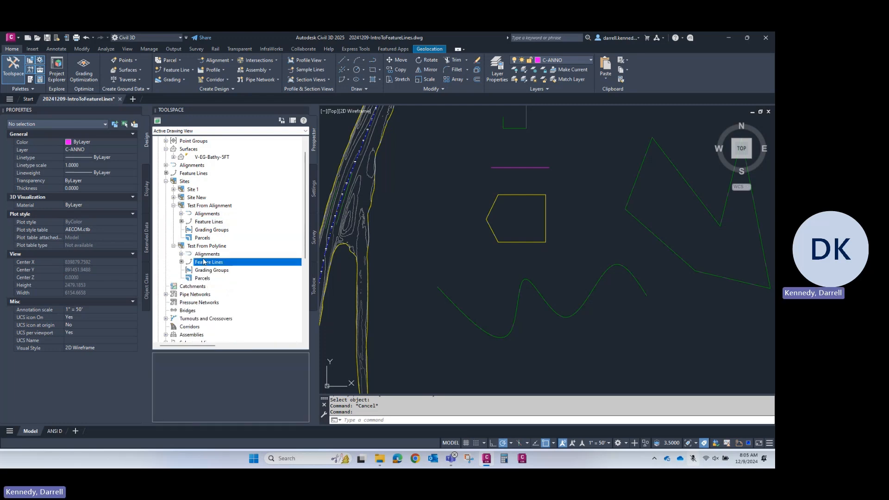
Move the yellow five-sided feature line to the Site New site.
{"action": "left_click", "coordinate": [521, 195]}
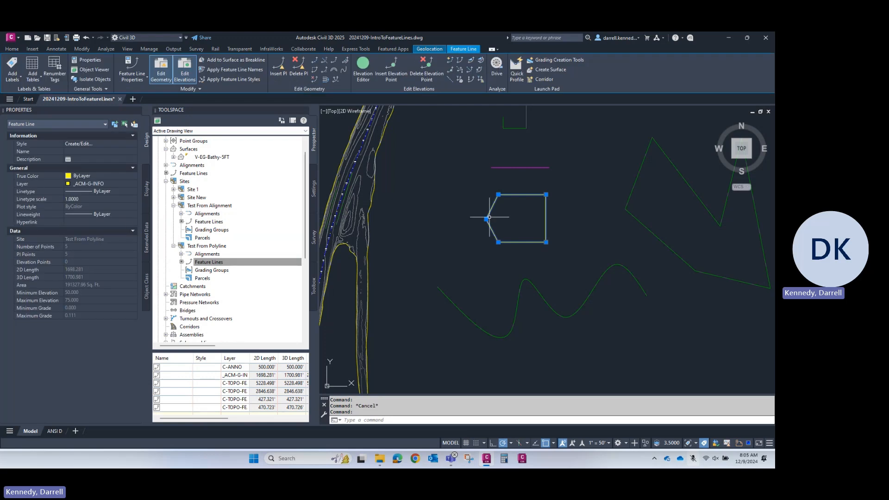
{"action": "right_click", "coordinate": [509, 209]}
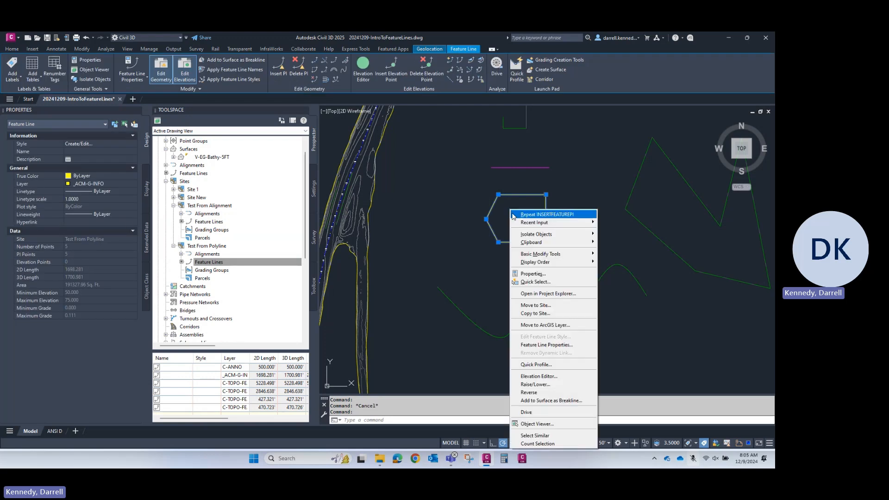
{"action": "left_click", "coordinate": [559, 309]}
{"action": "left_click", "coordinate": [51, 59]}
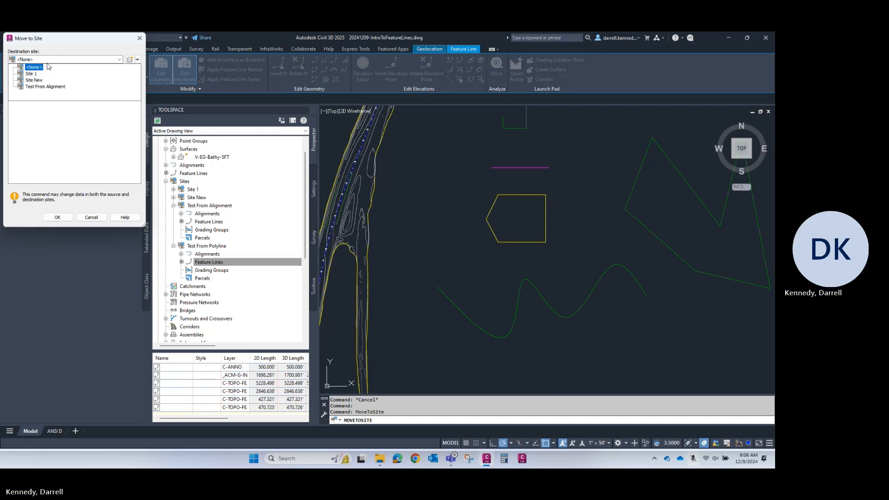
{"action": "left_click", "coordinate": [35, 80]}
{"action": "left_click", "coordinate": [58, 216]}
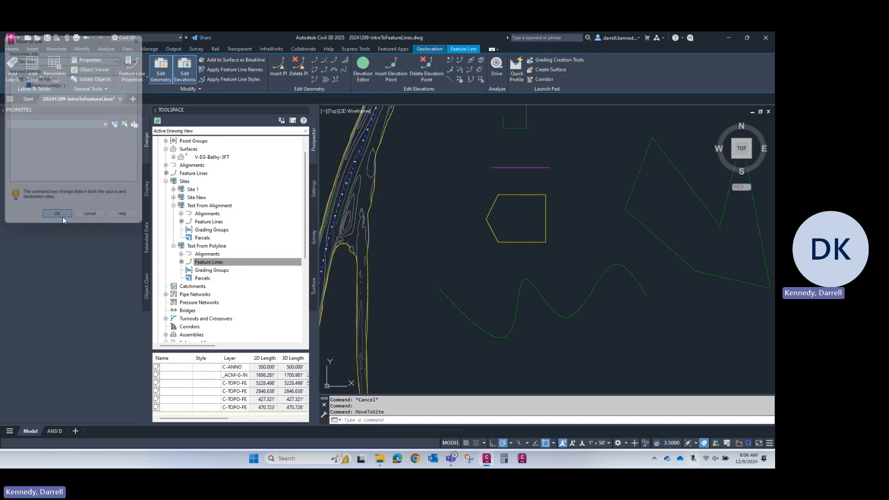
Check which feature lines are stored in the Site New site.
{"action": "left_click", "coordinate": [174, 197]}
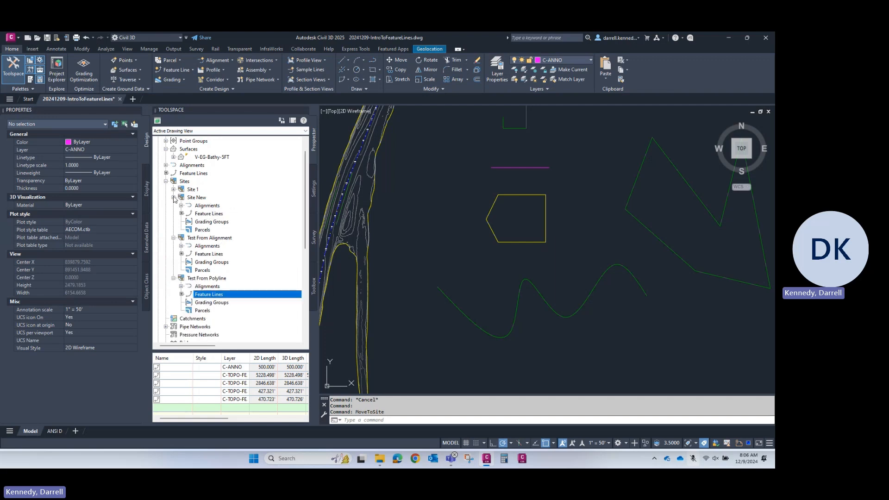
{"action": "left_click", "coordinate": [204, 214]}
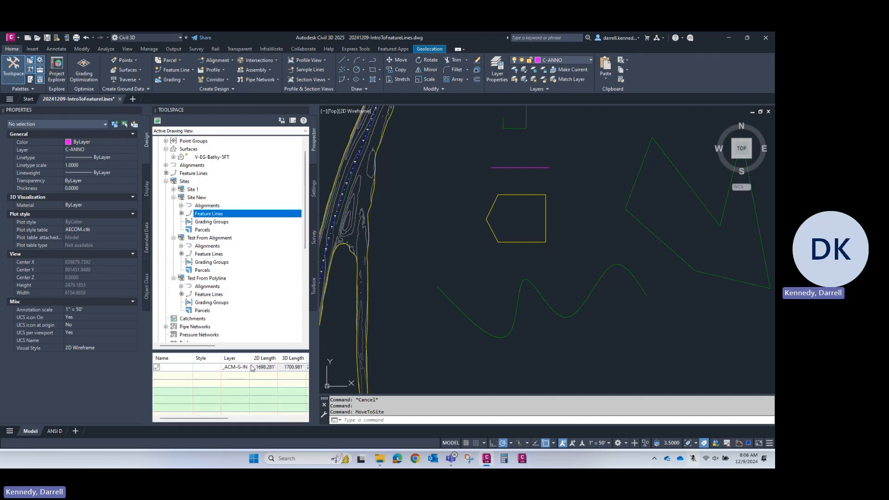
{"action": "scroll", "coordinate": [544, 272], "scroll_direction": "down", "scroll_amount": 2}
{"action": "scroll", "coordinate": [530, 242], "scroll_direction": "up", "scroll_amount": 3}
{"action": "key", "text": "Escape"}
{"action": "key", "text": "Escape"}
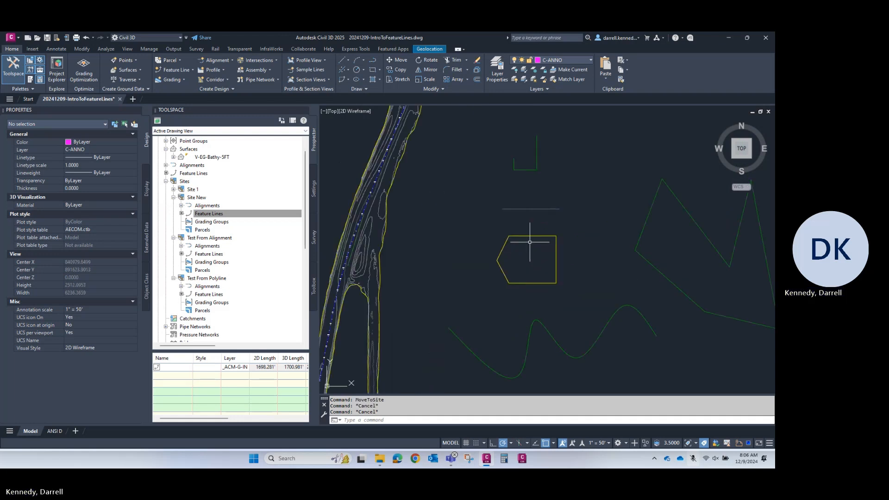
Insert PIs along the horizontal feature line above the yellow shape at an increment of 5.
{"action": "left_click", "coordinate": [527, 209]}
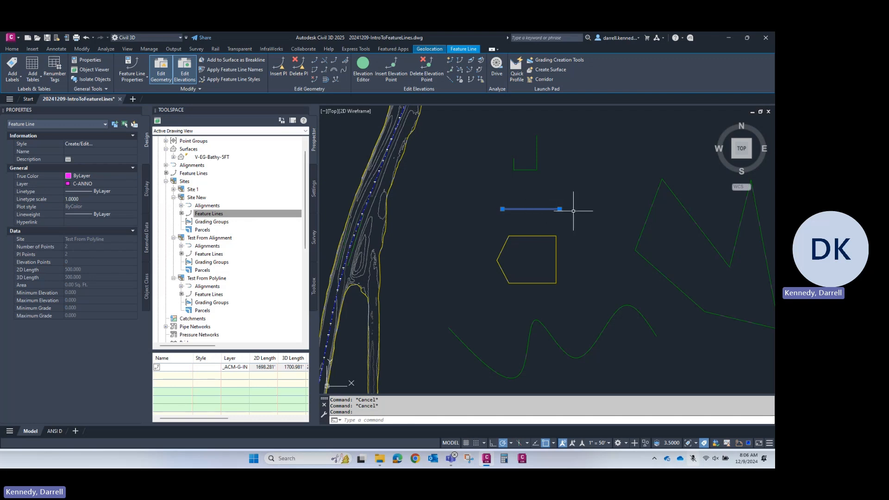
{"action": "left_click", "coordinate": [282, 68]}
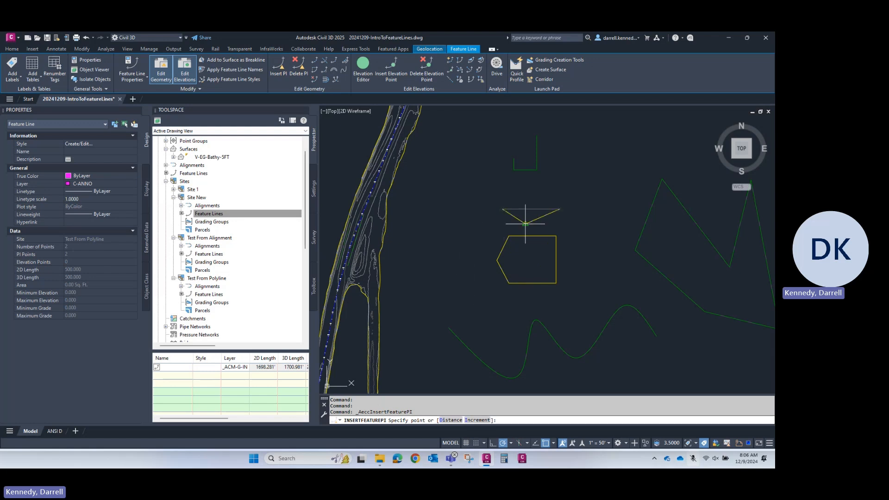
{"action": "type", "text": "i"}
{"action": "key", "text": "Return"}
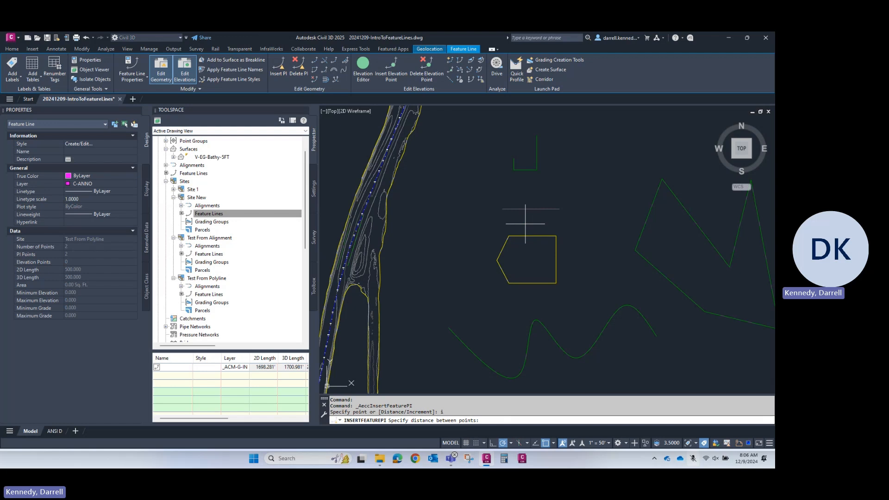
{"action": "key", "text": "Return"}
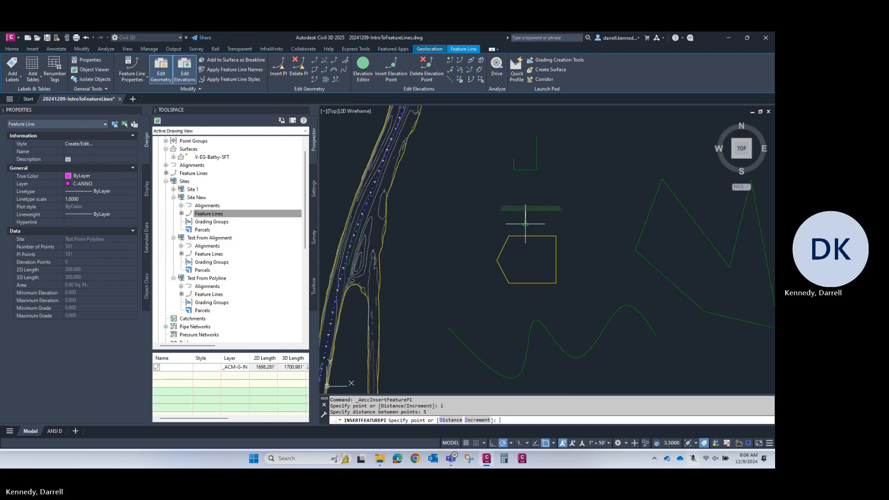
{"action": "key", "text": "Return"}
{"action": "scroll", "coordinate": [526, 206], "scroll_direction": "up", "scroll_amount": 8}
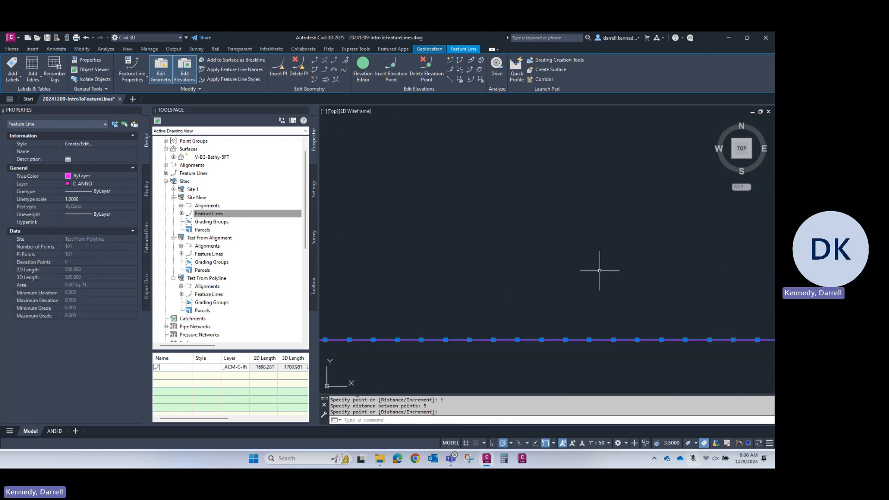
{"action": "scroll", "coordinate": [558, 230], "scroll_direction": "down", "scroll_amount": 4}
{"action": "key", "text": "Escape"}
{"action": "scroll", "coordinate": [553, 231], "scroll_direction": "down", "scroll_amount": 3}
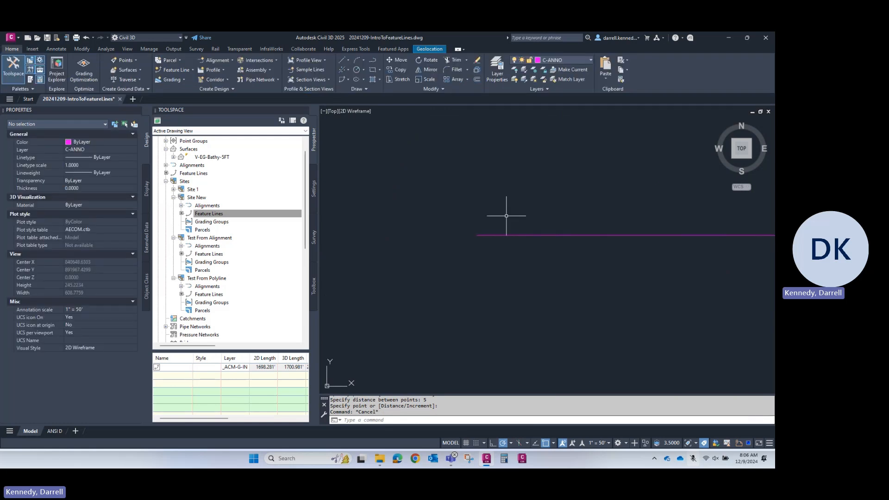
{"action": "scroll", "coordinate": [468, 186], "scroll_direction": "down", "scroll_amount": 8}
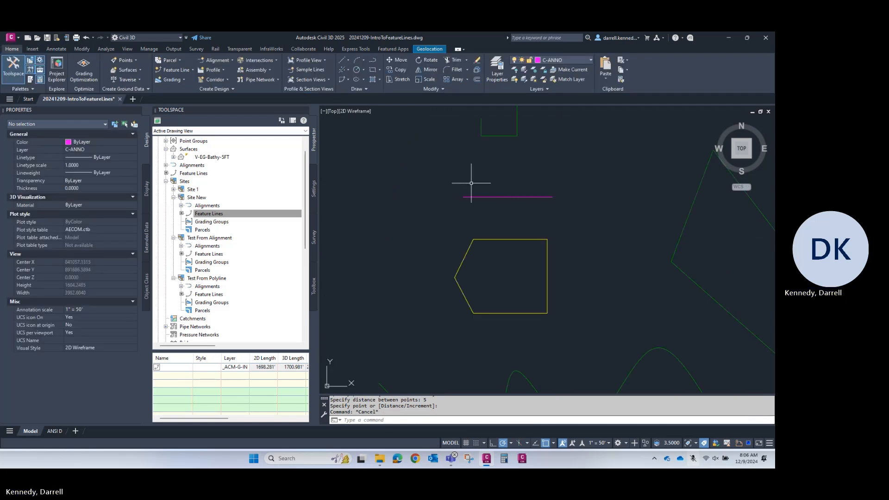
Delete the left tip and upper-left corner PIs from the yellow five-sided feature line.
{"action": "left_click", "coordinate": [504, 238]}
{"action": "left_click", "coordinate": [296, 69]}
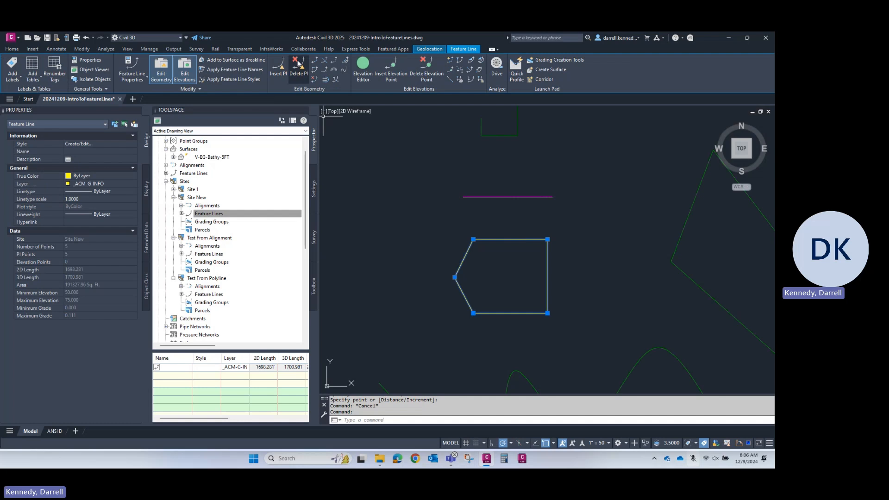
{"action": "left_click", "coordinate": [456, 268]}
{"action": "left_click", "coordinate": [472, 242]}
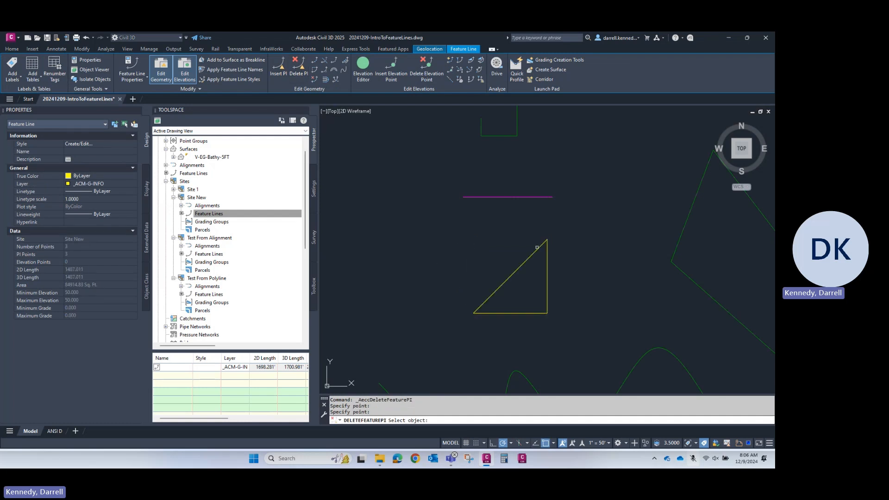
{"action": "key", "text": "Escape"}
{"action": "key", "text": "Escape"}
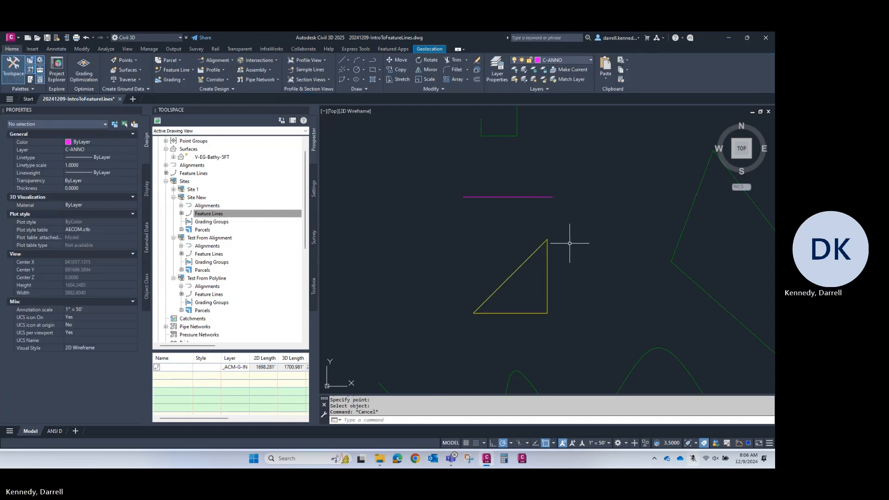
Set the elevation at station 8+24.21 of the yellow triangular feature line to 100 in the Elevation Editor.
{"action": "left_click", "coordinate": [536, 249]}
{"action": "left_click", "coordinate": [363, 65]}
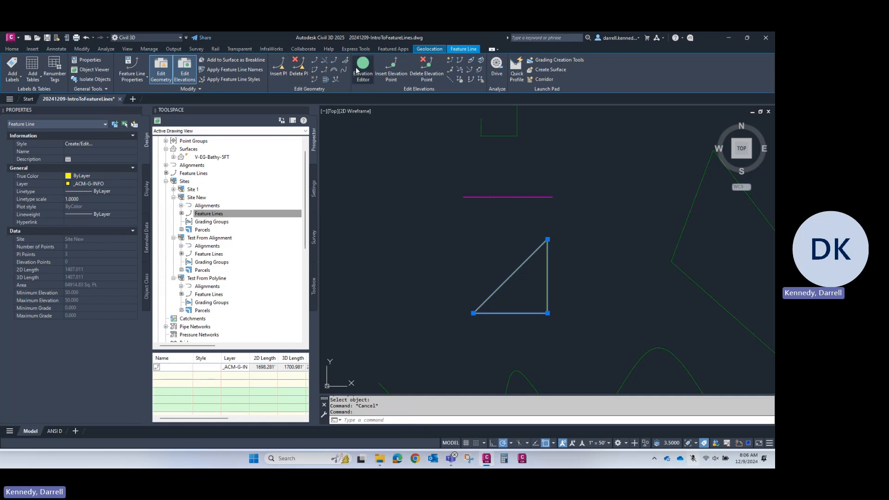
{"action": "left_click", "coordinate": [187, 131]}
{"action": "left_click", "coordinate": [186, 131]}
{"action": "type", "text": "100"}
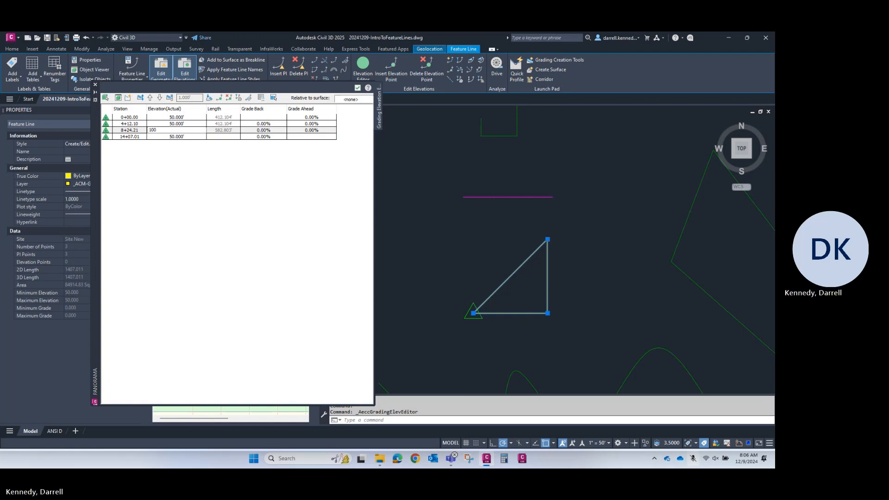
{"action": "key", "text": "Return"}
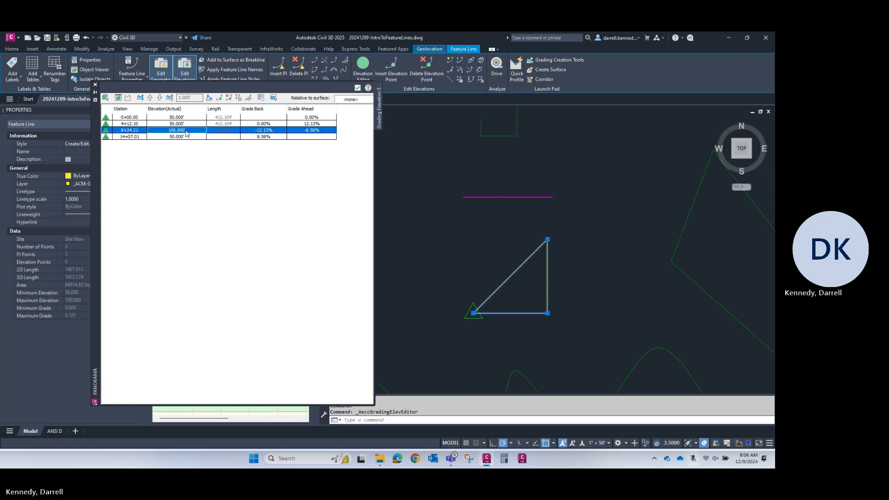
Set the grade ahead at station 4+12.10 of the yellow triangular feature line to 5% and close the Elevation Editor.
{"action": "left_click", "coordinate": [313, 124]}
{"action": "left_click", "coordinate": [314, 123]}
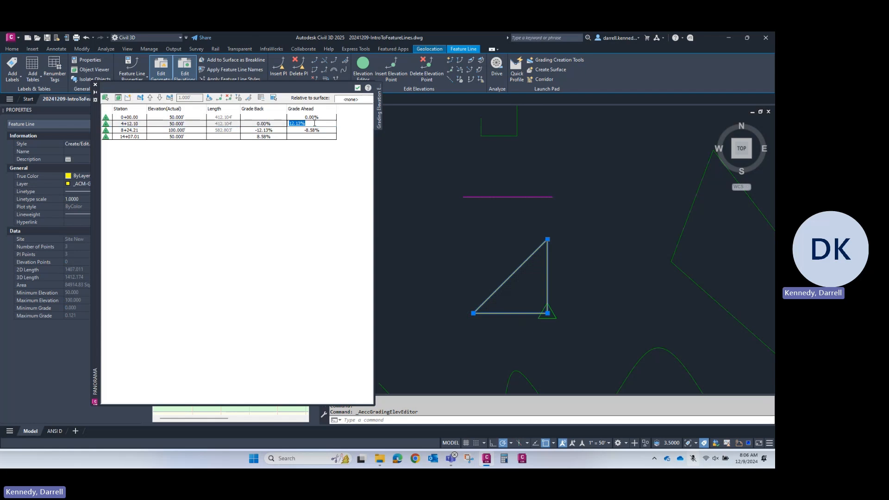
{"action": "type", "text": "5"}
{"action": "key", "text": "Return"}
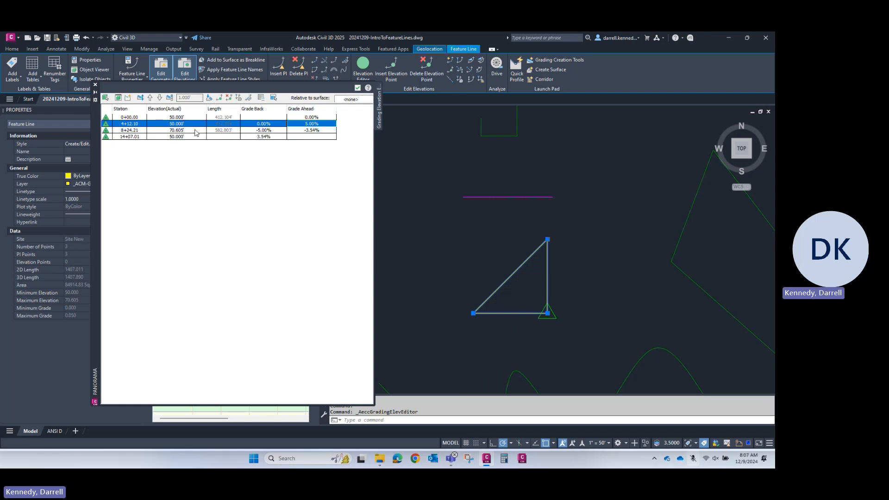
{"action": "left_click", "coordinate": [358, 87]}
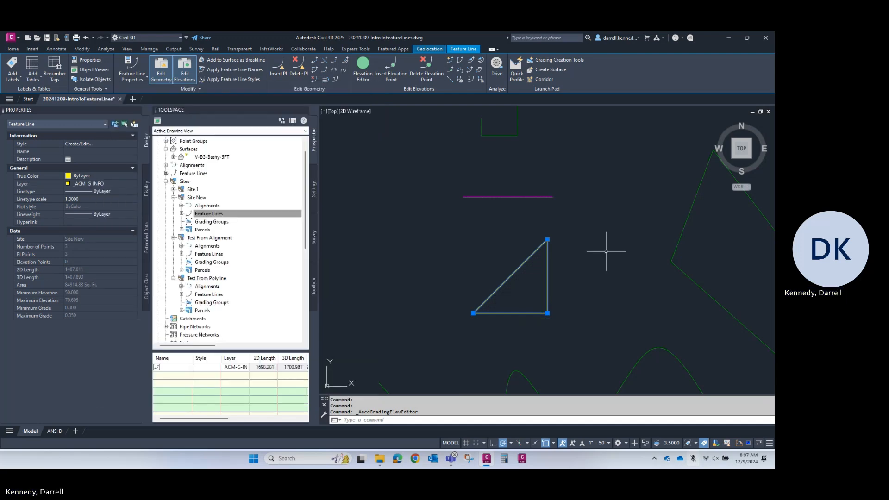
{"action": "key", "text": "Escape"}
{"action": "scroll", "coordinate": [565, 263], "scroll_direction": "down", "scroll_amount": 4}
{"action": "scroll", "coordinate": [556, 244], "scroll_direction": "up", "scroll_amount": 4}
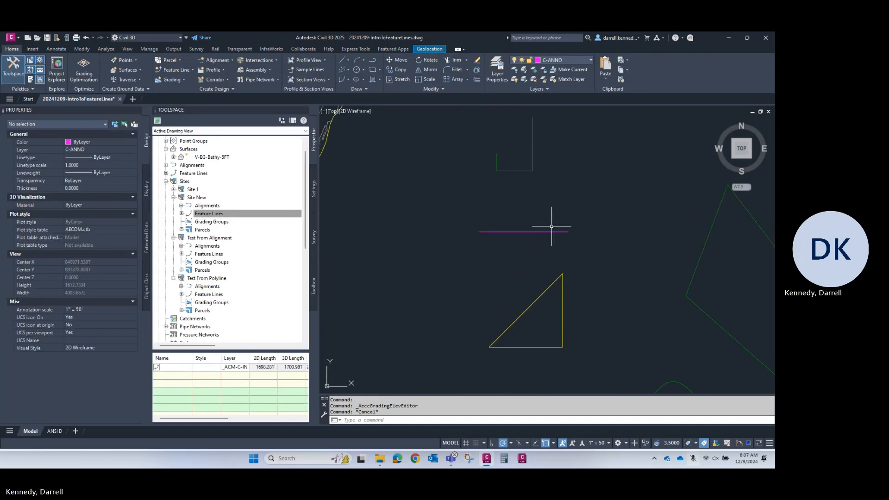
Create a stepped offset of the green U-shaped feature line 50 ft to the outside with an elevation difference of 10 ft.
{"action": "left_click", "coordinate": [534, 158]}
{"action": "left_click", "coordinate": [532, 140]}
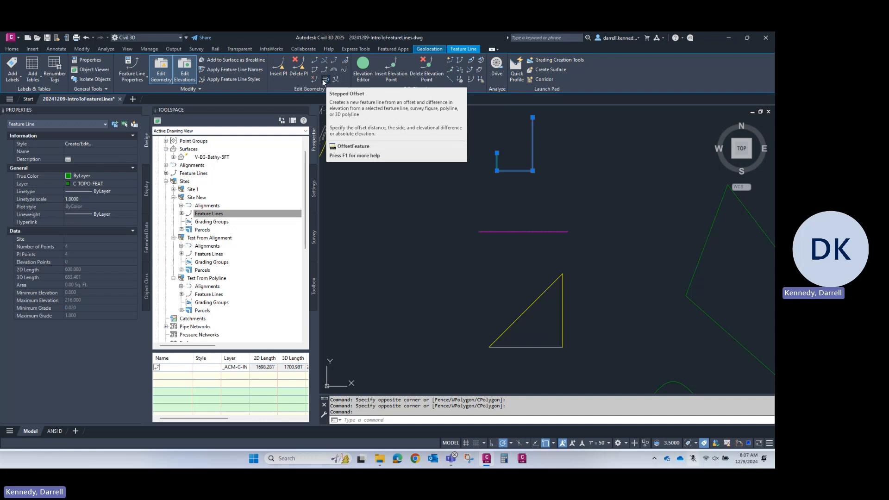
{"action": "left_click", "coordinate": [324, 81]}
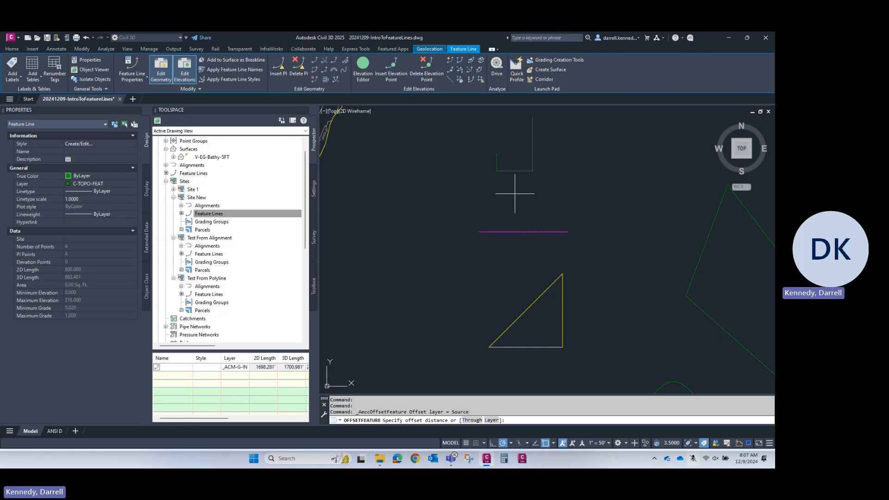
{"action": "type", "text": "50"}
{"action": "key", "text": "Return"}
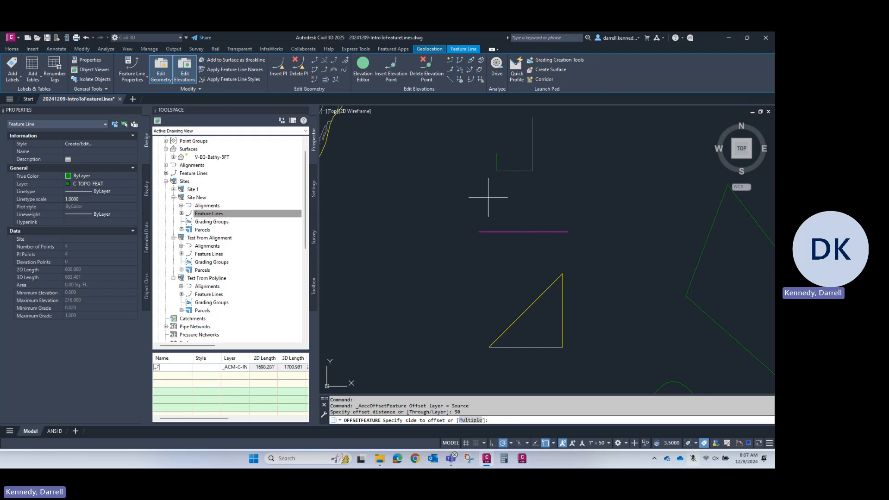
{"action": "left_click", "coordinate": [510, 189]}
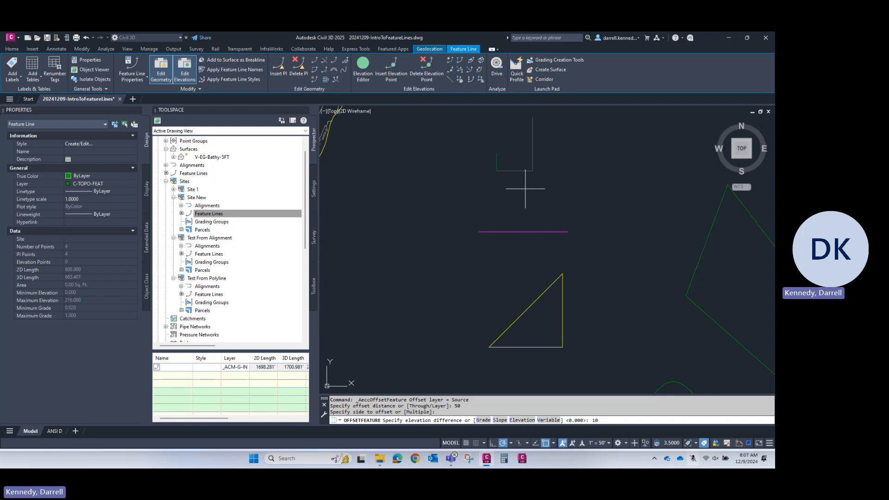
{"action": "key", "text": "Return"}
{"action": "key", "text": "Return"}
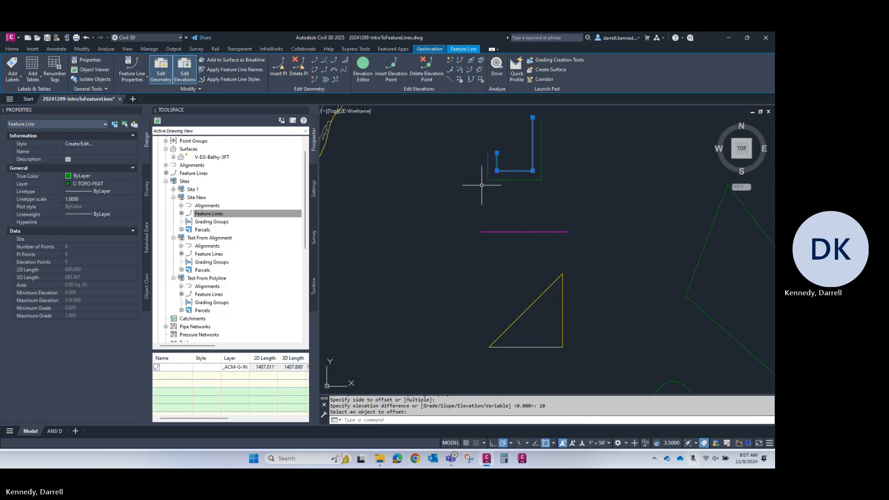
{"action": "left_click", "coordinate": [356, 48]}
{"action": "key", "text": "Escape"}
{"action": "key", "text": "Escape"}
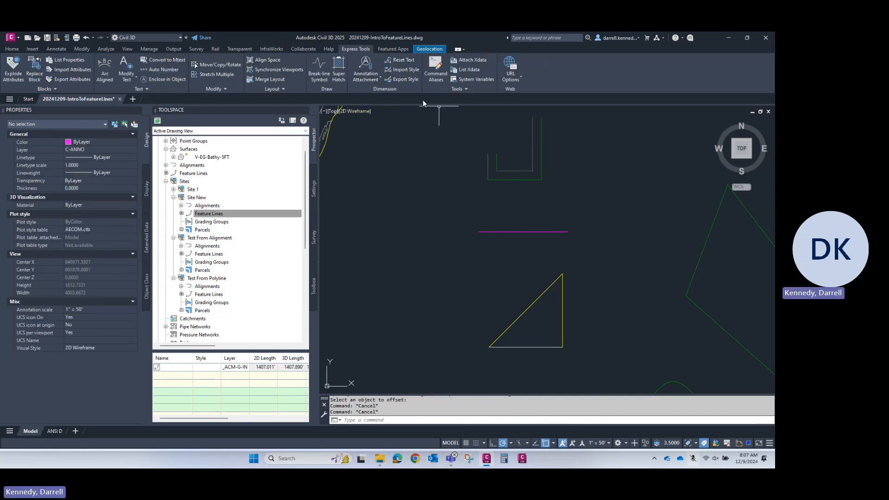
Compare the point elevations of the inner U-shaped feature line and its outer offset in the Elevation Editor.
{"action": "left_click", "coordinate": [497, 163]}
{"action": "left_click", "coordinate": [363, 67]}
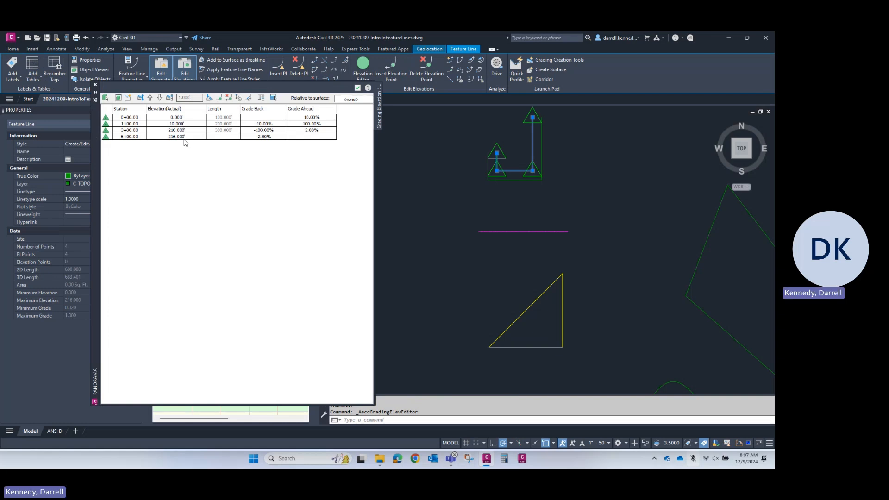
{"action": "key", "text": "Escape"}
{"action": "key", "text": "Escape"}
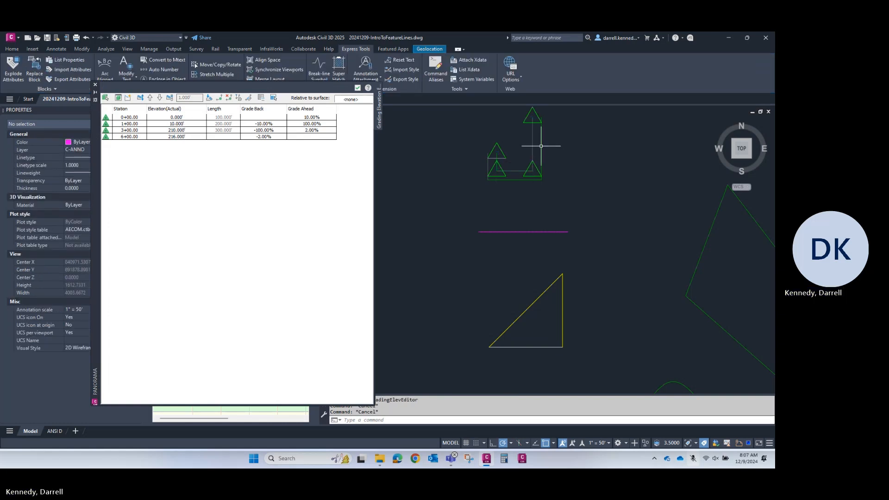
{"action": "left_click", "coordinate": [542, 145]}
{"action": "left_click", "coordinate": [365, 72]}
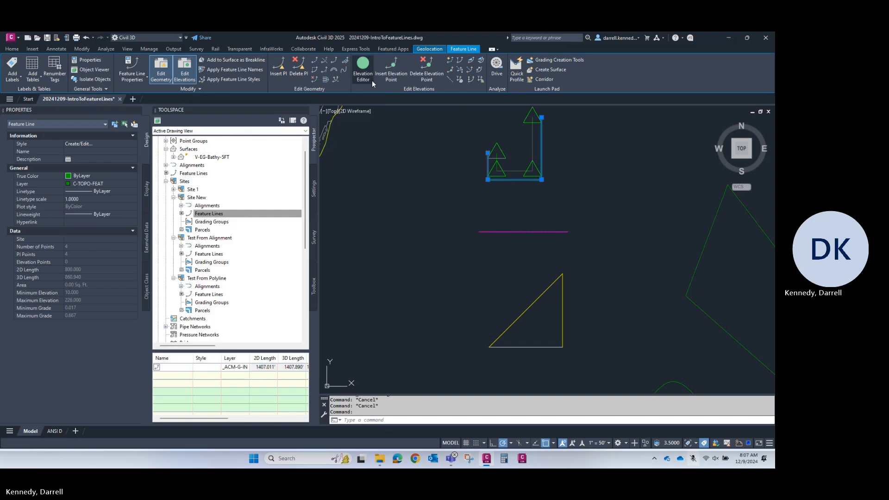
{"action": "left_click", "coordinate": [366, 72]}
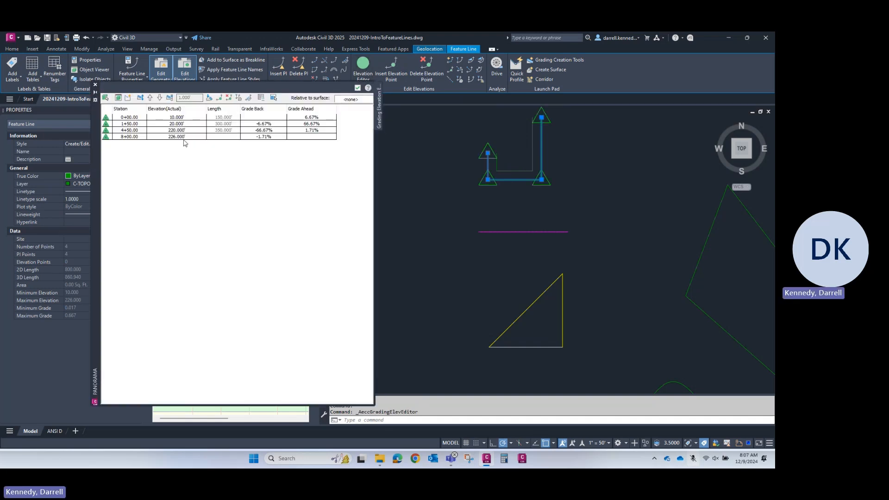
{"action": "key", "text": "Escape"}
{"action": "key", "text": "Escape"}
Draw a check polyline from the inner U-shaped line's lower-left corner straight down to the offset line and inspect its length.
{"action": "scroll", "coordinate": [509, 176], "scroll_direction": "up", "scroll_amount": 4}
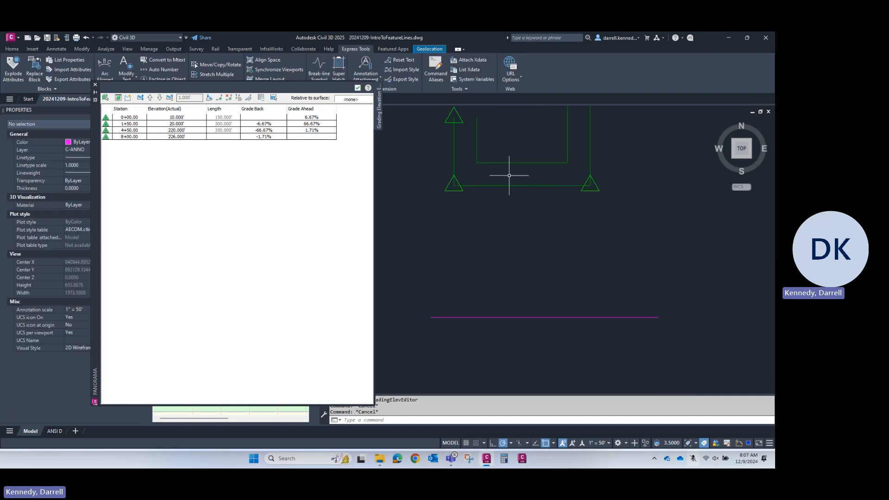
{"action": "type", "text": "pl"}
{"action": "key", "text": "Return"}
{"action": "left_click", "coordinate": [477, 162]}
{"action": "left_click", "coordinate": [477, 185]}
{"action": "key", "text": "Escape"}
{"action": "left_click", "coordinate": [477, 178]}
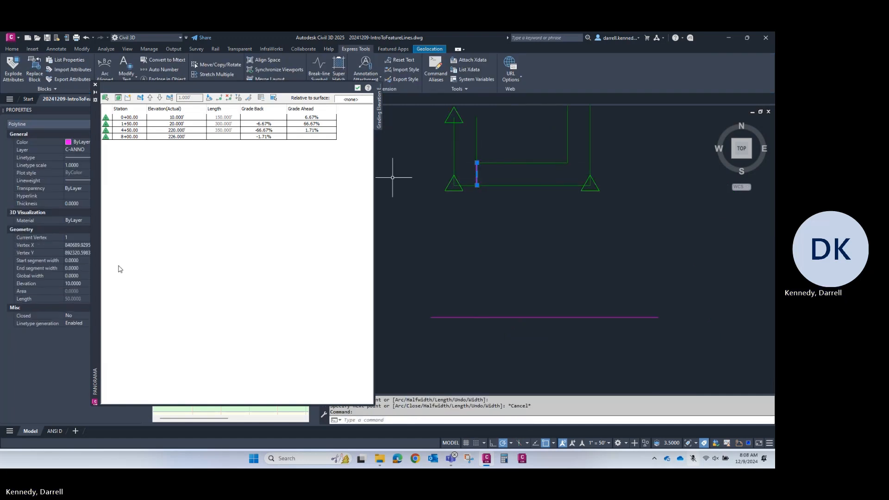
Close the Elevation Editor and erase the short check polyline between the two U-shaped feature lines.
{"action": "left_click", "coordinate": [358, 87]}
{"action": "key", "text": "Escape"}
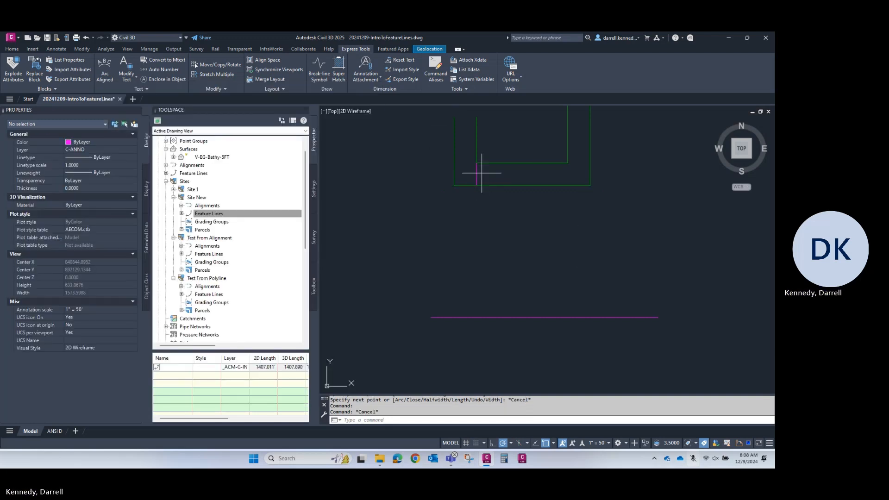
{"action": "left_click_drag", "start_coordinate": [482, 173], "coordinate": [476, 168]}
{"action": "key", "text": "Delete"}
{"action": "scroll", "coordinate": [486, 182], "scroll_direction": "down", "scroll_amount": 6}
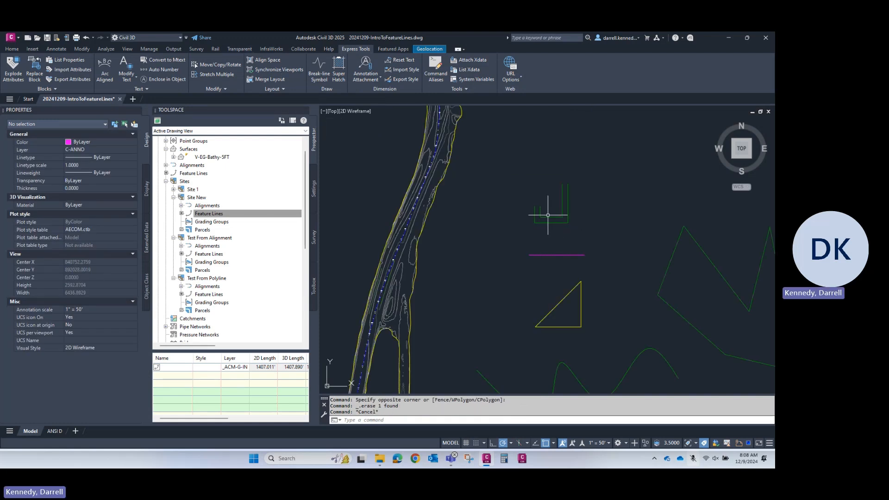
Inspect the Weed Vertices settings for the wavy green feature line and leave the command without weeding it.
{"action": "left_click", "coordinate": [548, 215]}
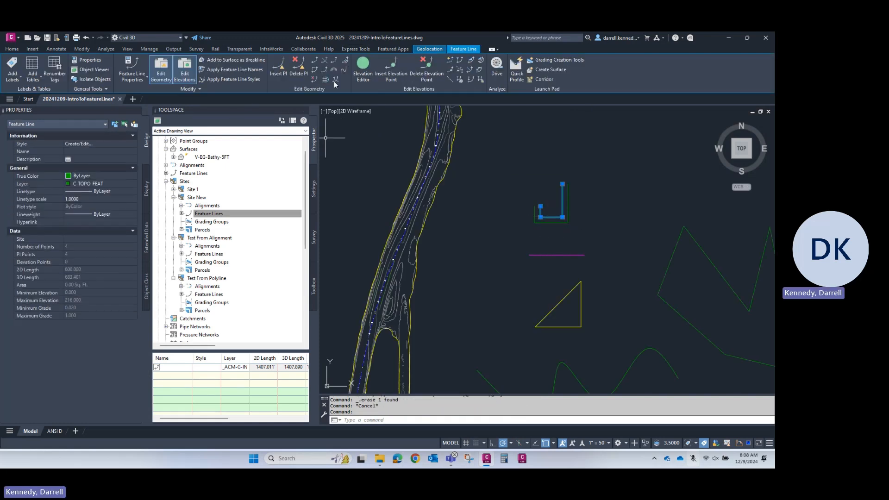
{"action": "key", "text": "Escape"}
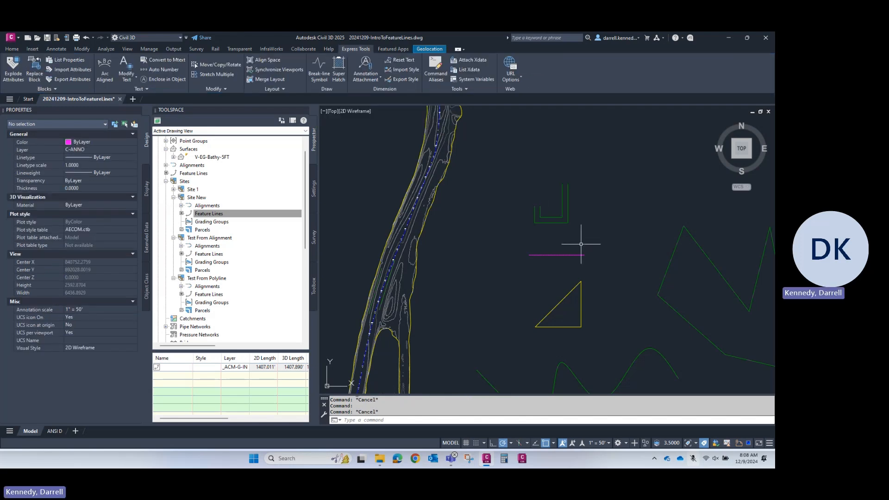
{"action": "middle_click_drag", "start_coordinate": [568, 254], "coordinate": [540, 175]}
{"action": "left_click", "coordinate": [542, 297]}
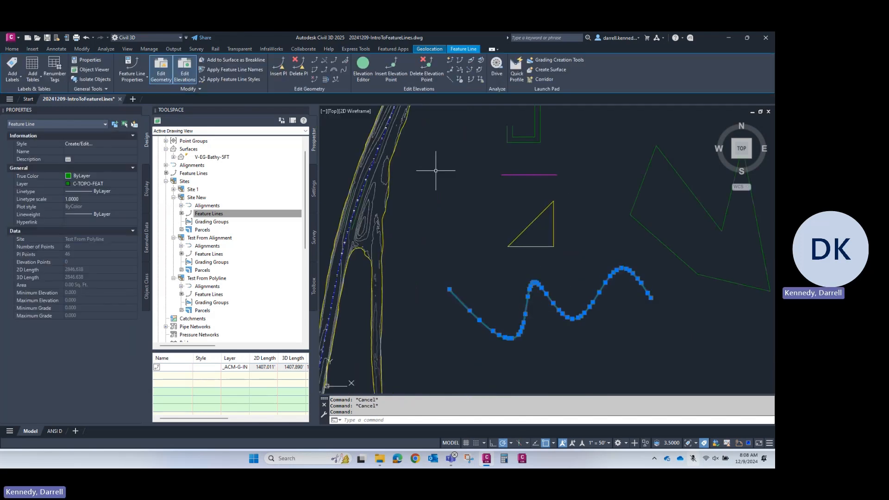
{"action": "left_click", "coordinate": [315, 79]}
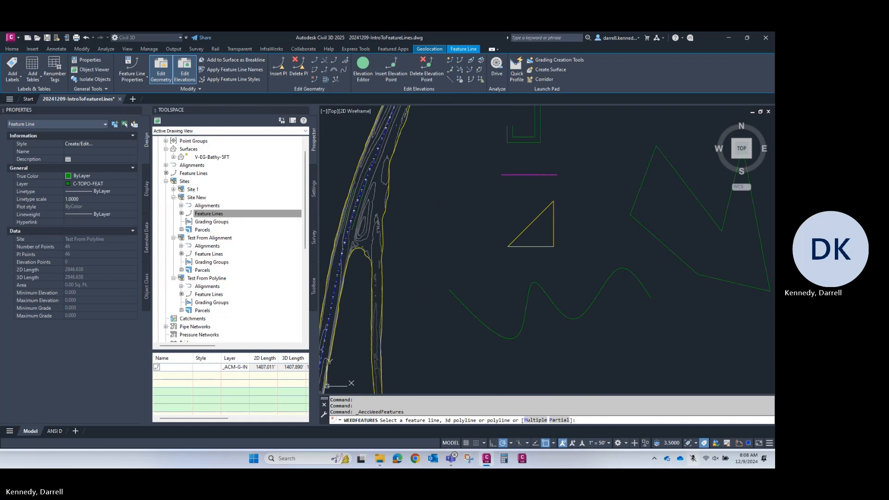
{"action": "left_click", "coordinate": [503, 295]}
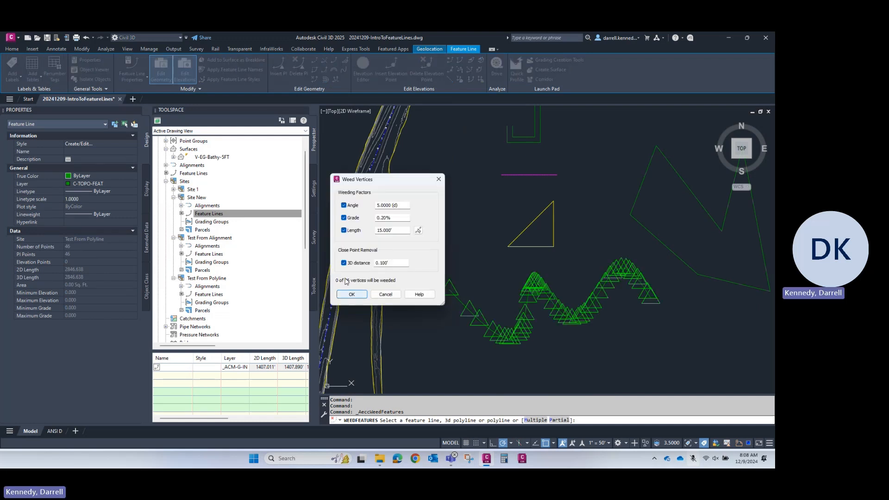
{"action": "left_click", "coordinate": [366, 294]}
{"action": "key", "text": "Escape"}
{"action": "key", "text": "Escape"}
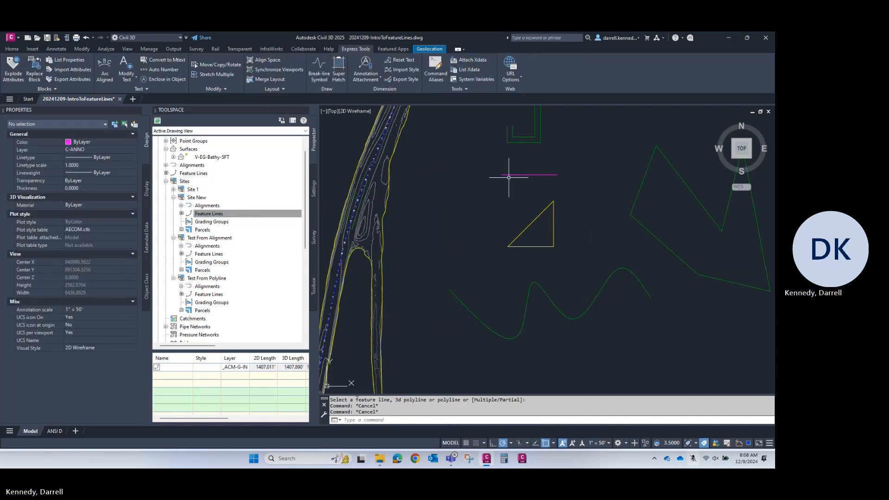
{"action": "left_click", "coordinate": [540, 135]}
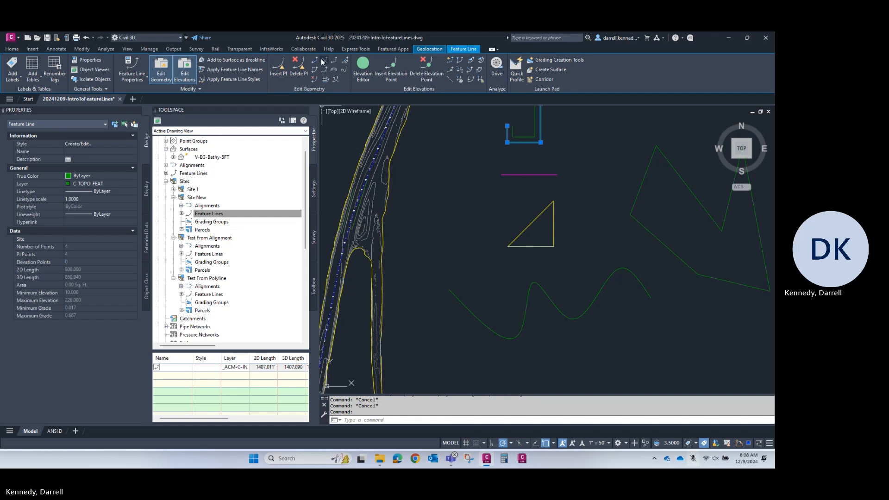
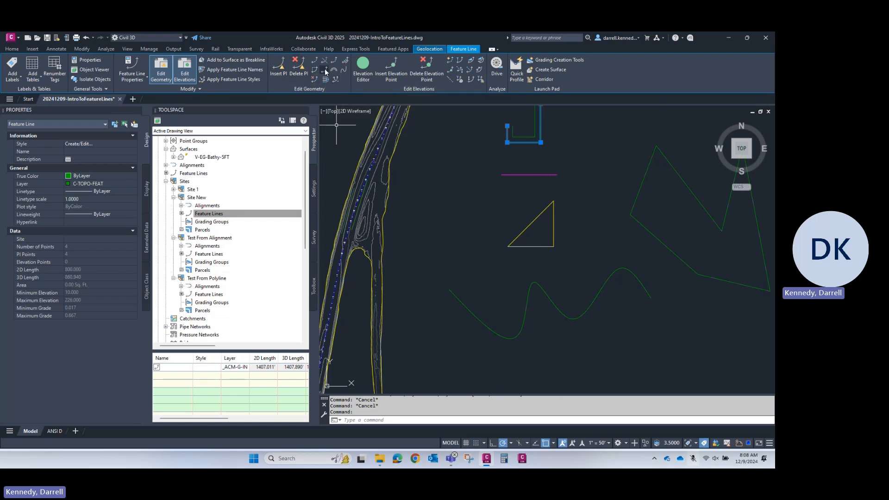
{"action": "key", "text": "Escape"}
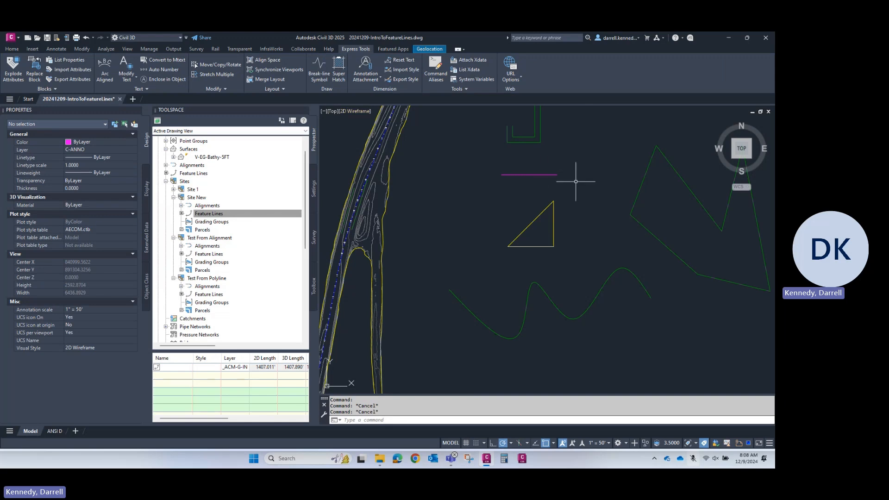
{"action": "scroll", "coordinate": [560, 207], "scroll_direction": "down", "scroll_amount": 4}
{"action": "scroll", "coordinate": [484, 195], "scroll_direction": "up", "scroll_amount": 4}
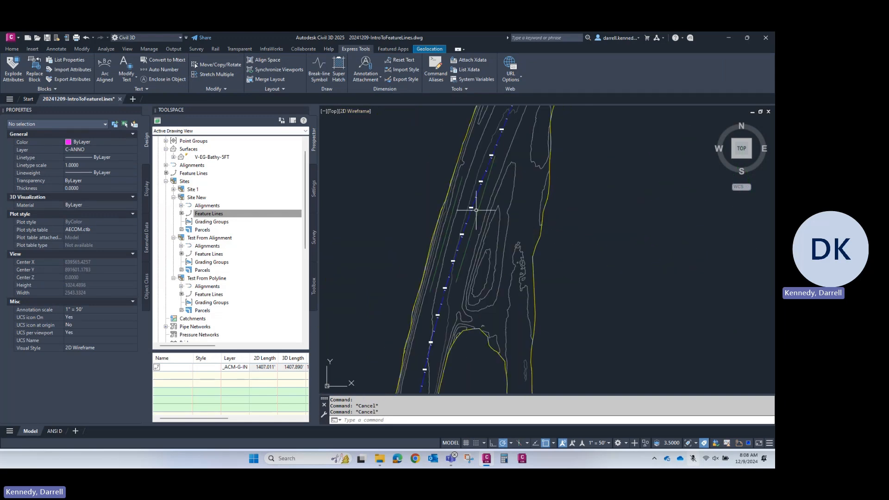
{"action": "left_click", "coordinate": [484, 196]}
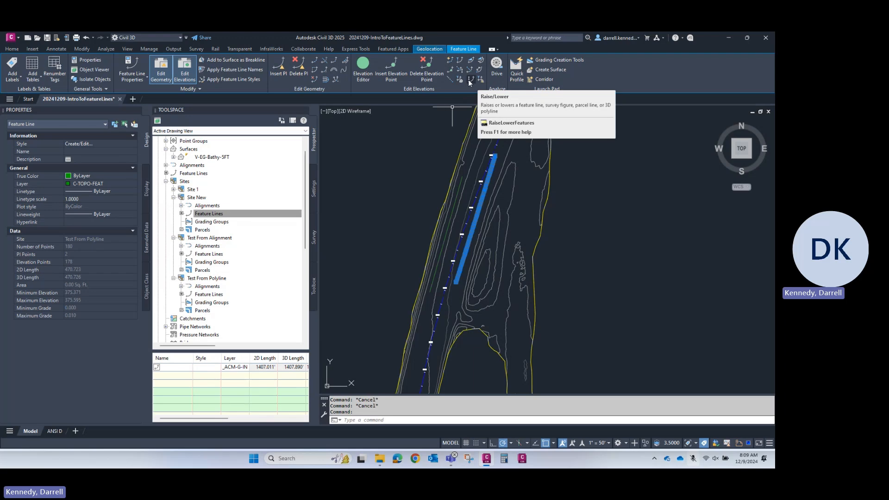
{"action": "key", "text": "Escape"}
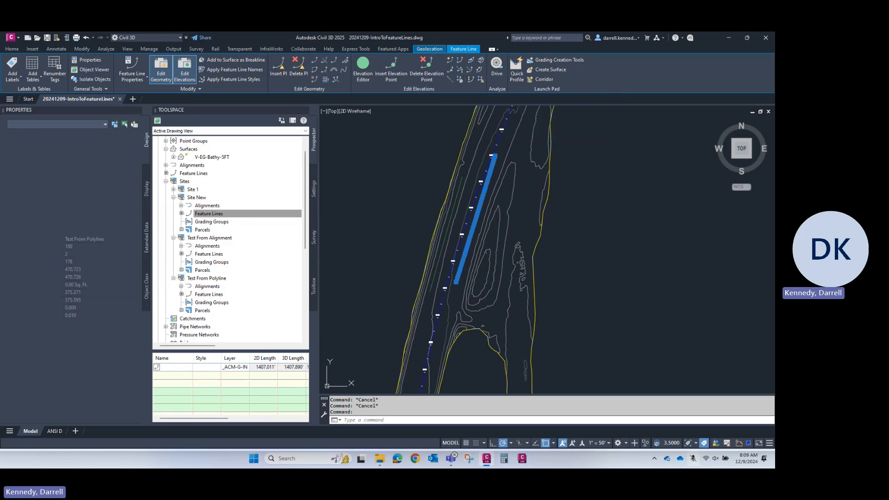
Set both point elevations of the two-point feature line west of the alignment to 0 in the Elevation Editor.
{"action": "scroll", "coordinate": [457, 222], "scroll_direction": "up", "scroll_amount": 4}
{"action": "left_click", "coordinate": [446, 185]}
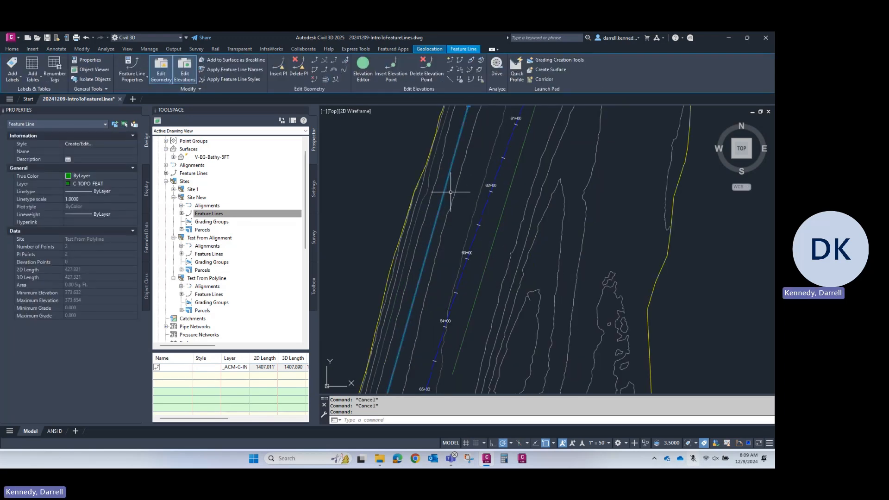
{"action": "left_click", "coordinate": [363, 69]}
{"action": "double_click", "coordinate": [185, 117]}
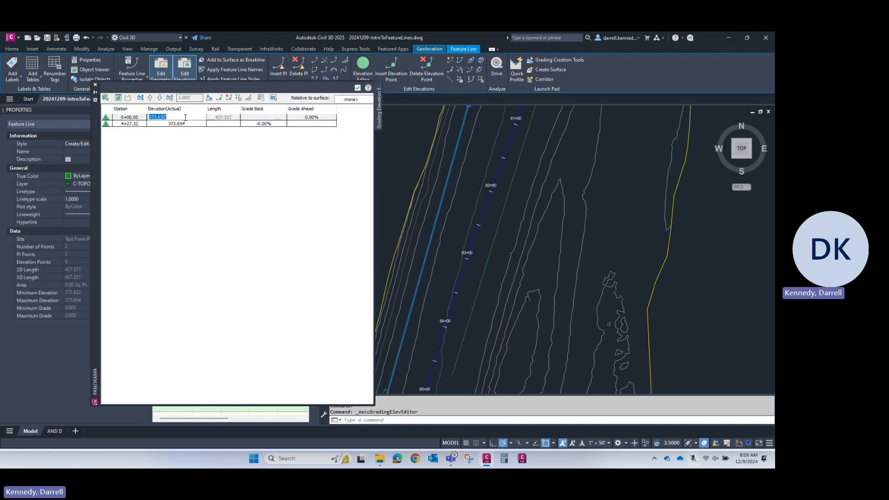
{"action": "type", "text": "0"}
{"action": "key", "text": "Return"}
{"action": "double_click", "coordinate": [179, 124]}
{"action": "type", "text": "0"}
{"action": "key", "text": "Return"}
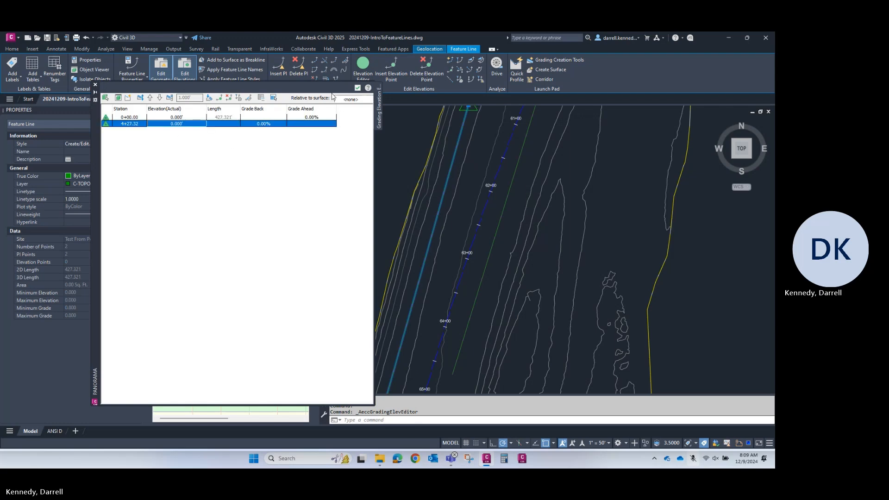
{"action": "left_click", "coordinate": [357, 88]}
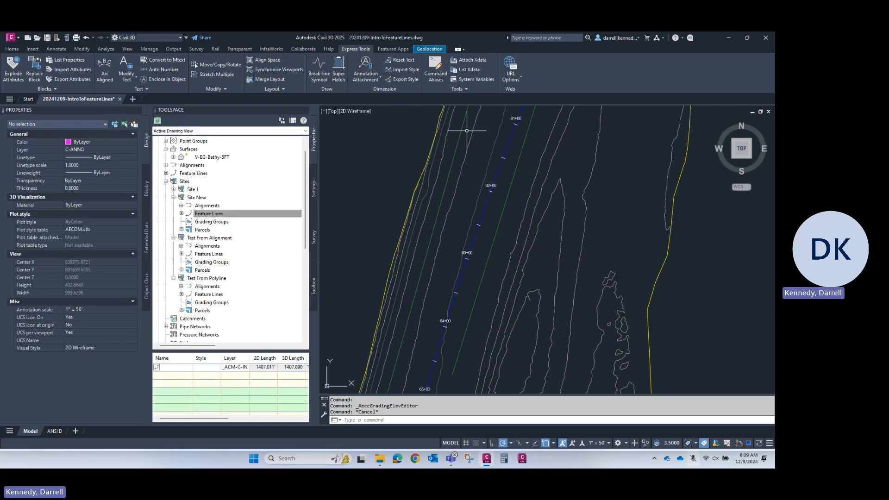
Assign the west feature line's elevations from surface V-EG-Bathy-5FT without inserting intermediate grade break points.
{"action": "left_click", "coordinate": [460, 124]}
{"action": "scroll", "coordinate": [464, 124], "scroll_direction": "down", "scroll_amount": 3}
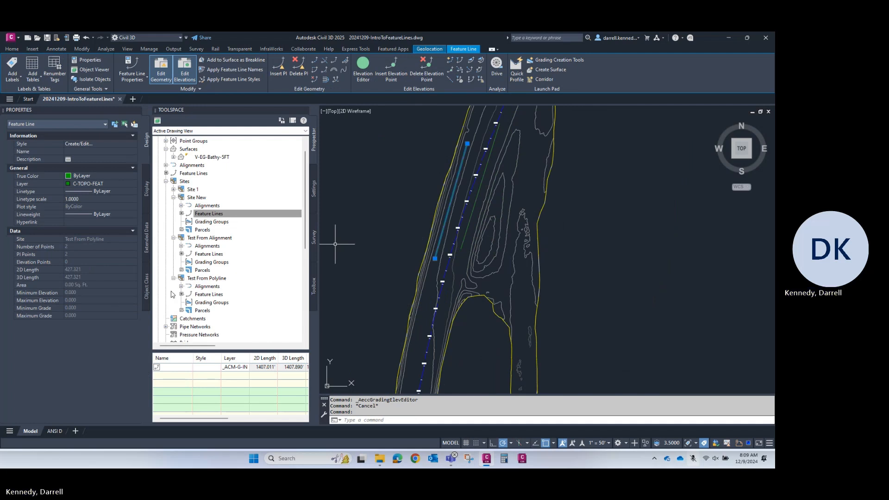
{"action": "left_click", "coordinate": [460, 79]}
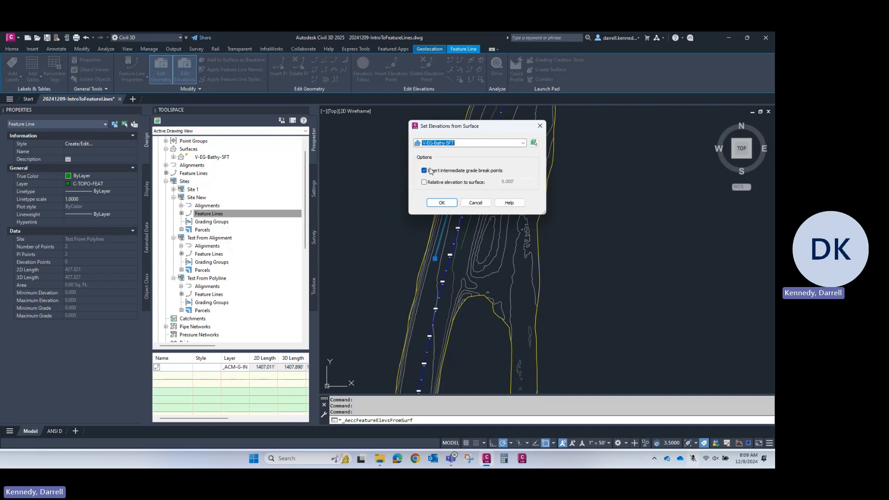
{"action": "left_click", "coordinate": [443, 171]}
{"action": "left_click", "coordinate": [444, 203]}
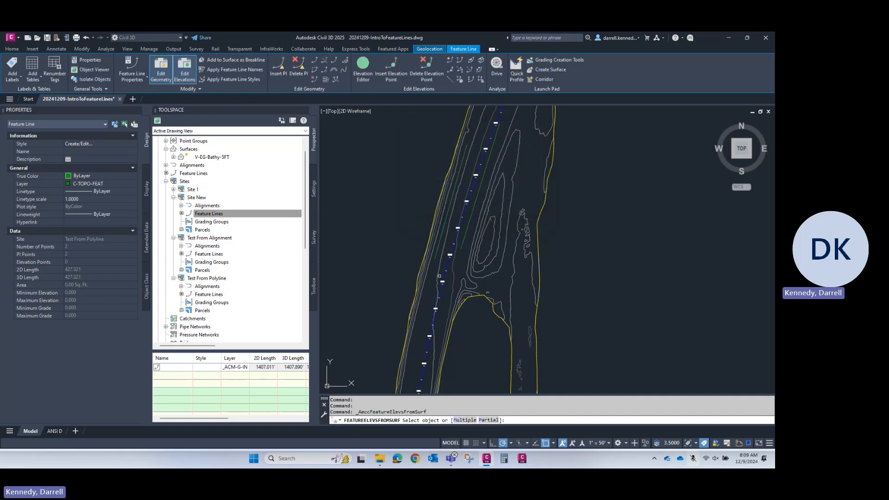
{"action": "left_click", "coordinate": [456, 182]}
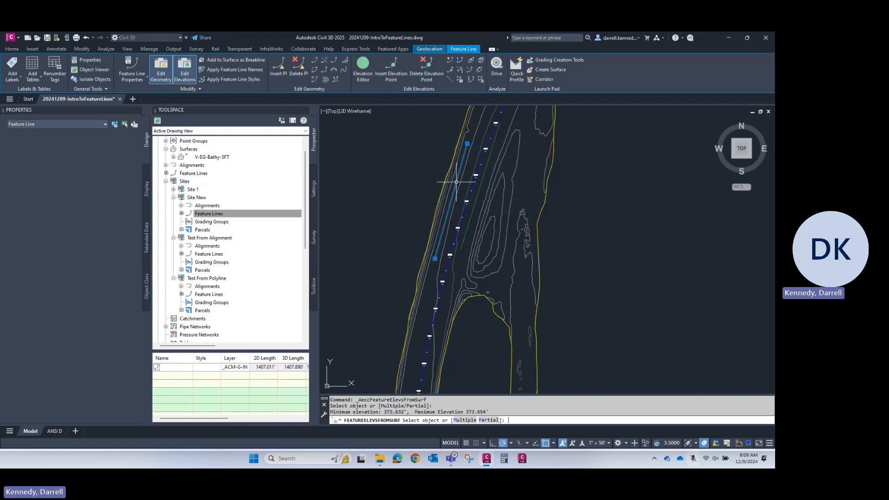
Check the west feature line's surface-derived point elevations in the Elevation Editor and close it.
{"action": "left_click", "coordinate": [371, 71]}
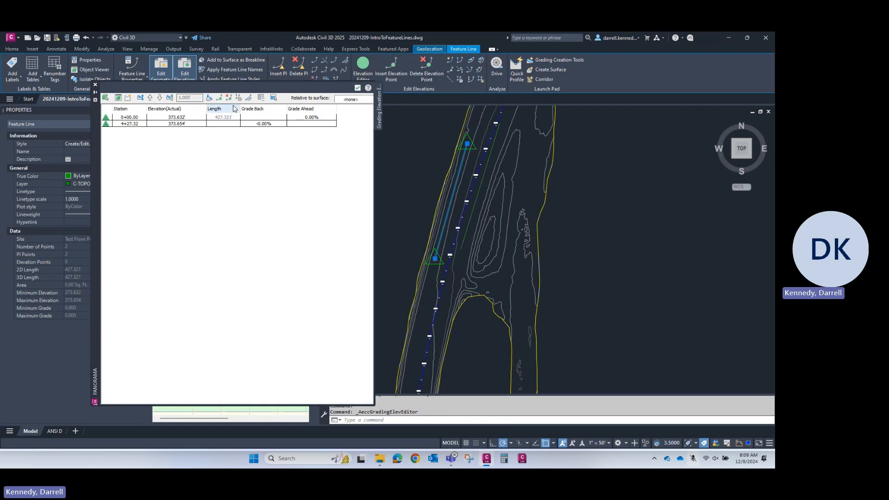
{"action": "left_click", "coordinate": [357, 87]}
{"action": "key", "text": "Escape"}
{"action": "key", "text": "Escape"}
Lower the feature line west of the alignment with Raise/Lower, using an elevation difference of -10.
{"action": "left_click", "coordinate": [488, 152]}
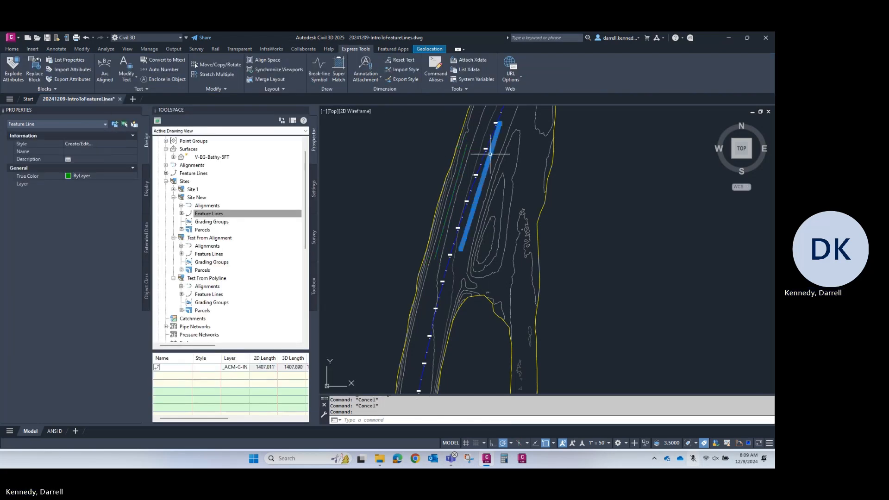
{"action": "key", "text": "Escape"}
{"action": "left_click", "coordinate": [464, 157]}
{"action": "key", "text": "Escape"}
{"action": "left_click", "coordinate": [466, 157]}
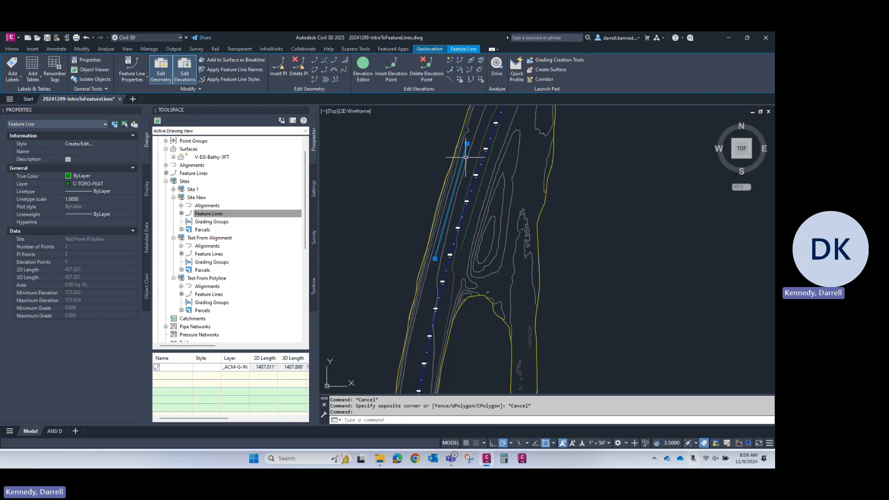
{"action": "left_click", "coordinate": [470, 80]}
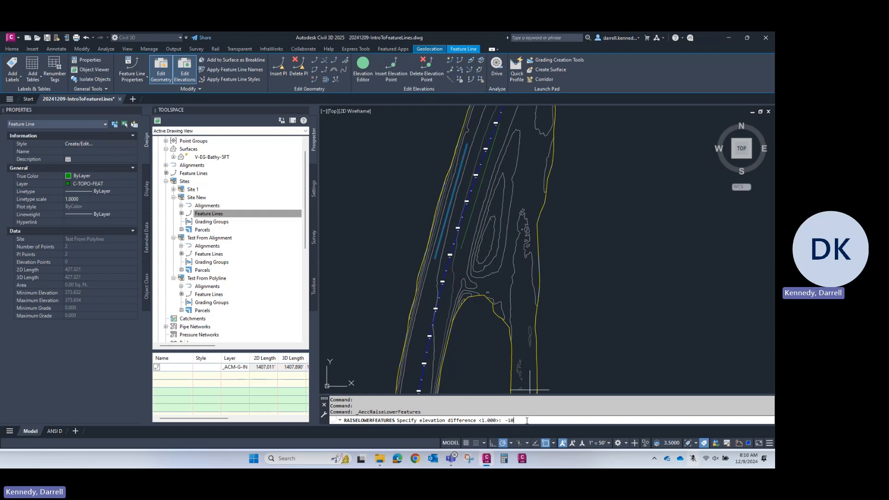
{"action": "key", "text": "Return"}
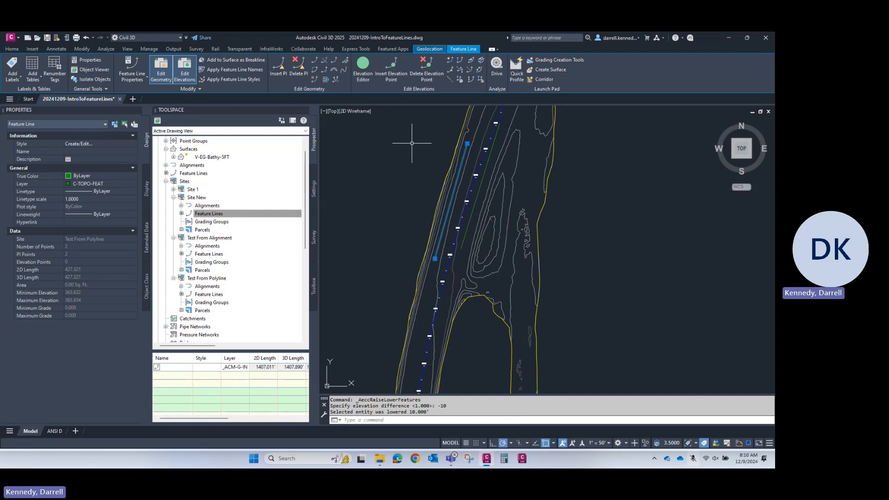
Review the lowered feature line's endpoint elevations in the Elevation Editor and clear the selection.
{"action": "left_click", "coordinate": [362, 68]}
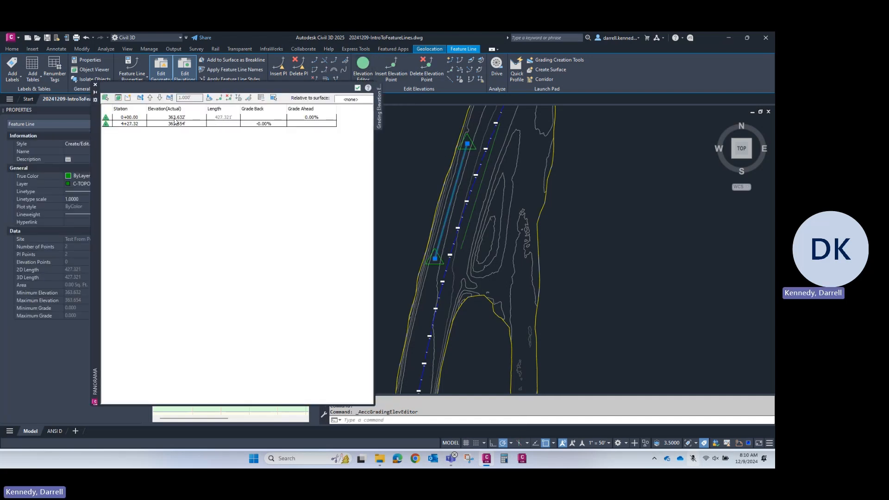
{"action": "key", "text": "Escape"}
{"action": "key", "text": "Escape"}
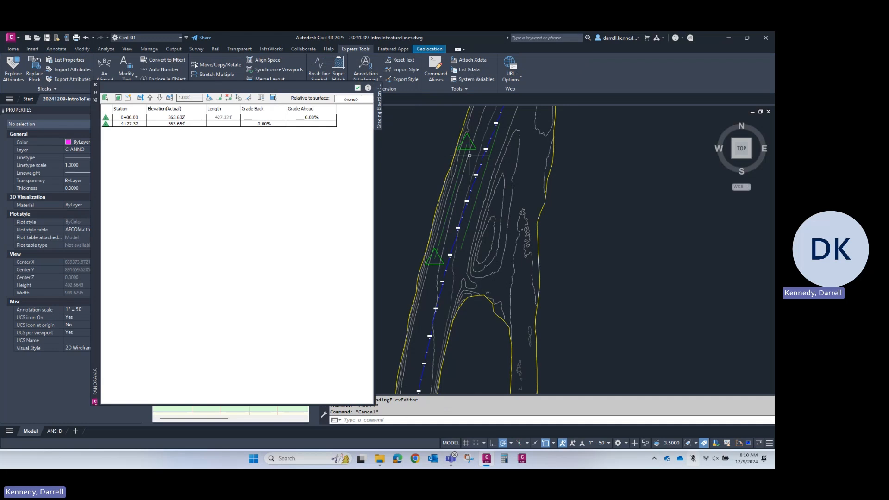
Add surface spot elevation labels at both ends of the lowered feature line and set the annotation scale to 1" = 500'.
{"action": "left_click", "coordinate": [469, 156]}
{"action": "left_click", "coordinate": [12, 76]}
{"action": "left_click", "coordinate": [34, 124]}
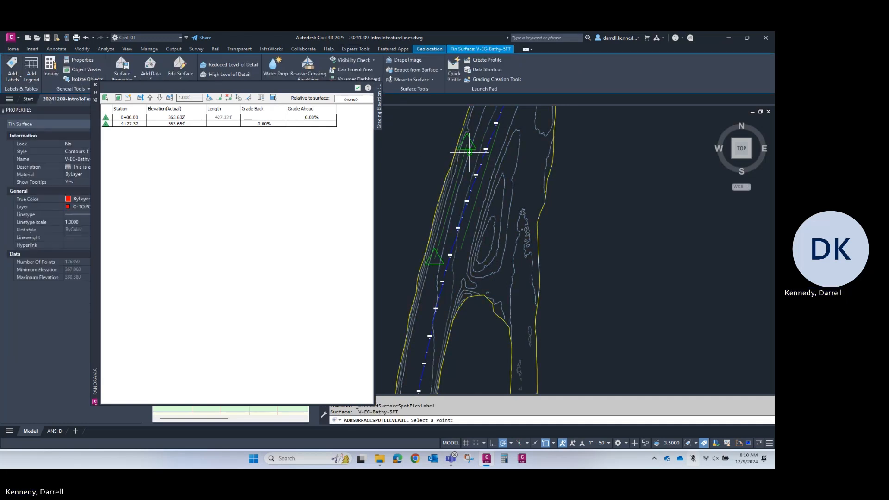
{"action": "left_click", "coordinate": [467, 145]}
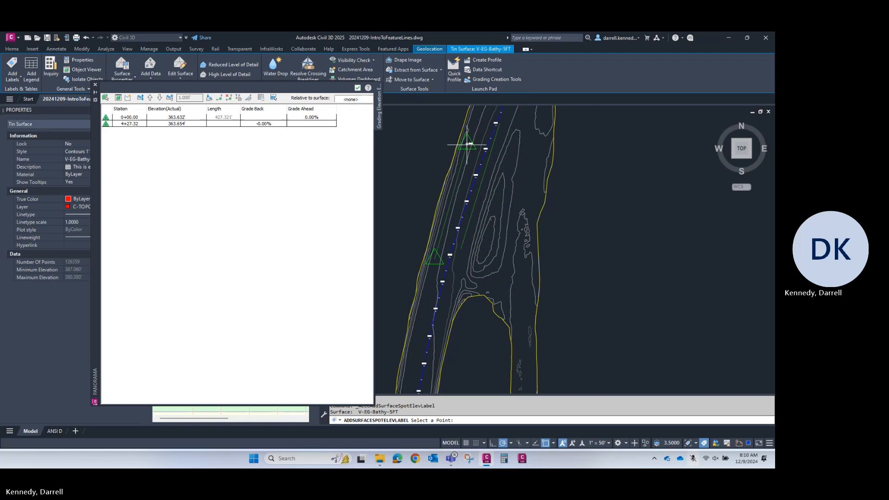
{"action": "left_click", "coordinate": [435, 257]}
{"action": "key", "text": "Escape"}
{"action": "left_click", "coordinate": [599, 443]}
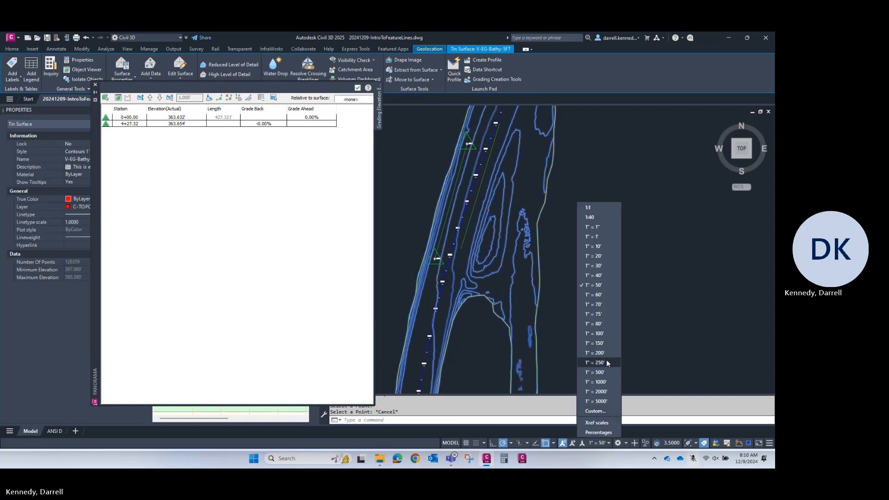
{"action": "left_click", "coordinate": [602, 372]}
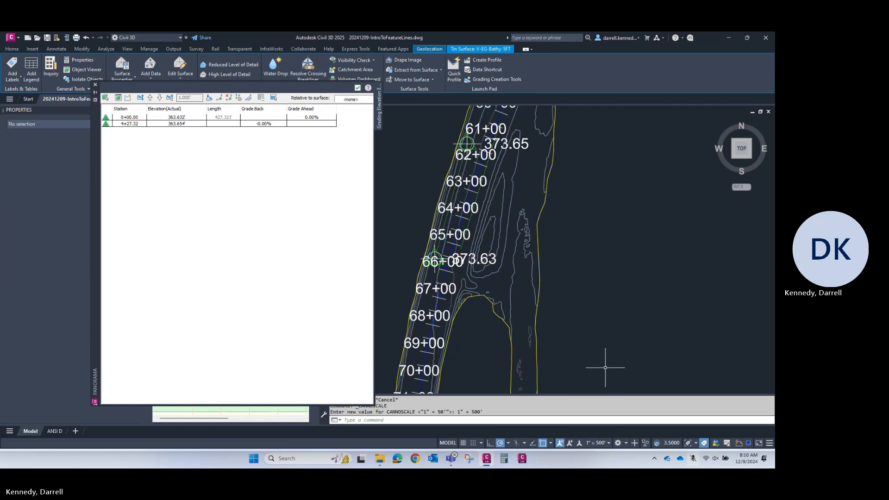
Compare the two surface spot elevation labels with the feature line's point elevations and close the Elevation Editor.
{"action": "left_click", "coordinate": [518, 143]}
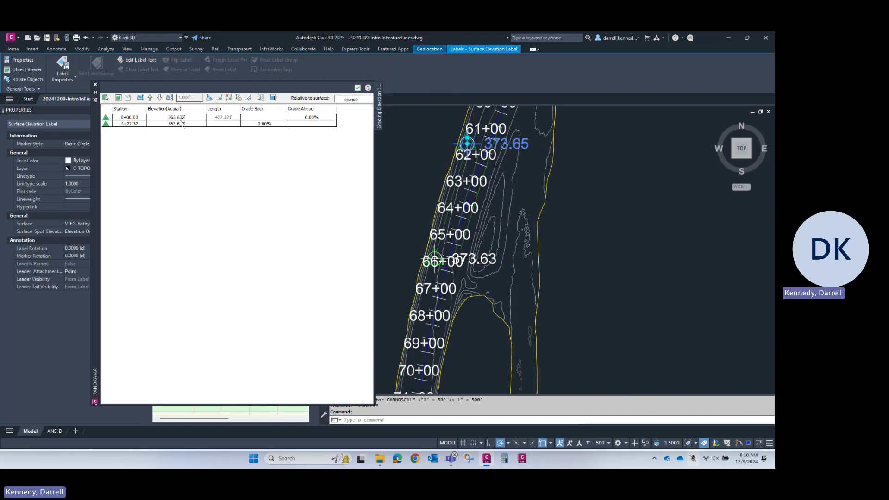
{"action": "key", "text": "Escape"}
{"action": "left_click", "coordinate": [485, 260]}
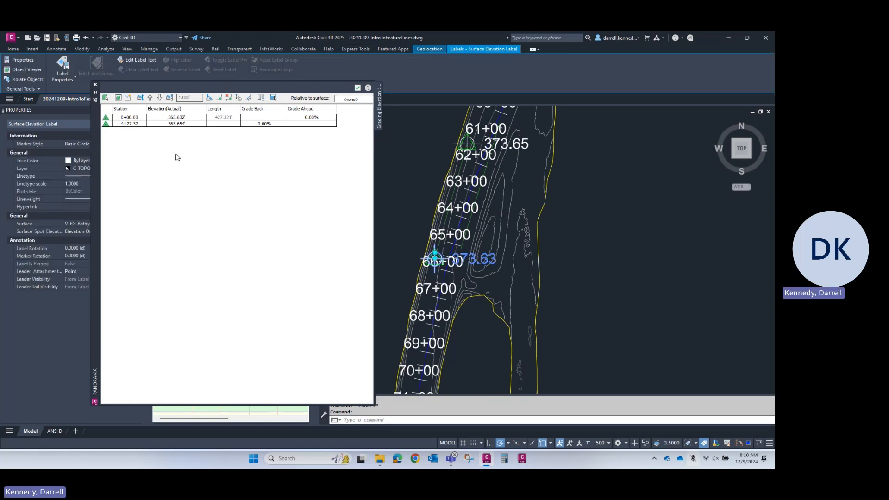
{"action": "left_click", "coordinate": [358, 88]}
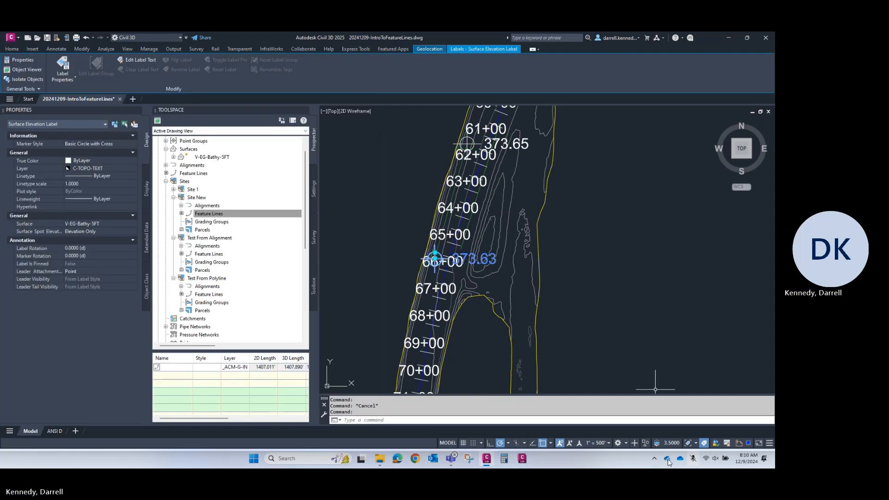
Set the drawing's annotation scale to 1" = 50' and clear the selection.
{"action": "left_click", "coordinate": [597, 443]}
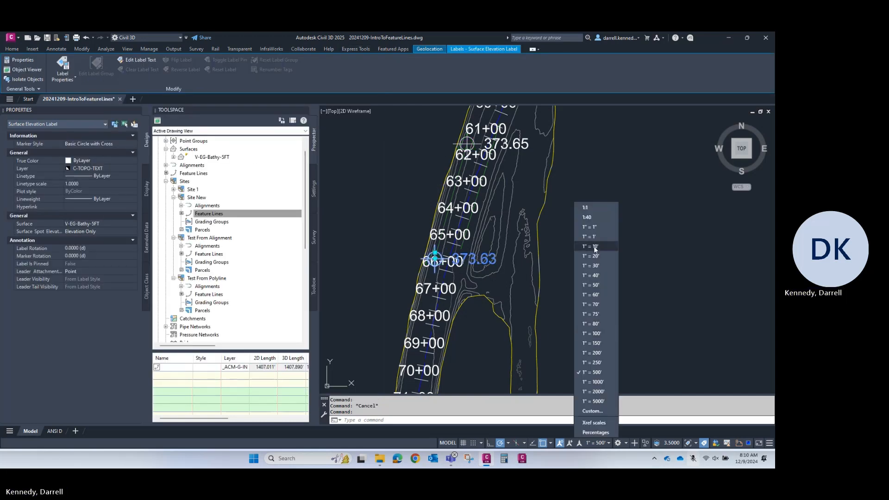
{"action": "left_click", "coordinate": [602, 284]}
{"action": "key", "text": "Escape"}
{"action": "key", "text": "Escape"}
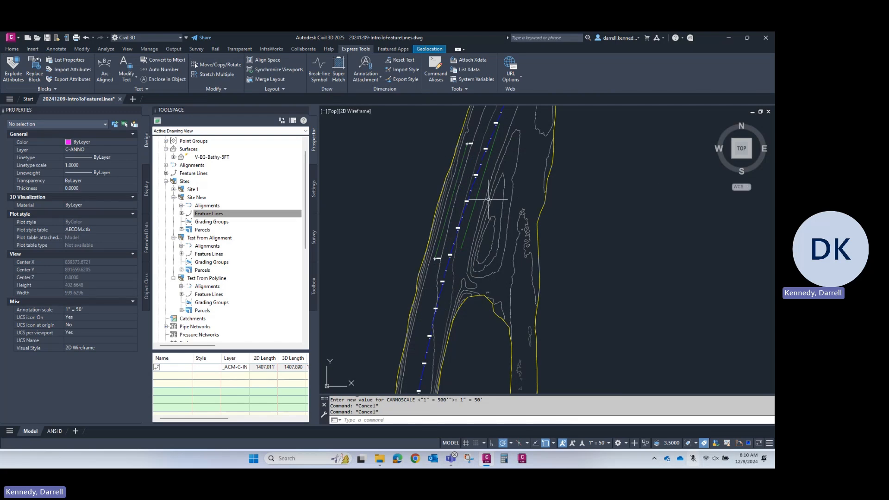
{"action": "left_click", "coordinate": [487, 164]}
{"action": "key", "text": "Escape"}
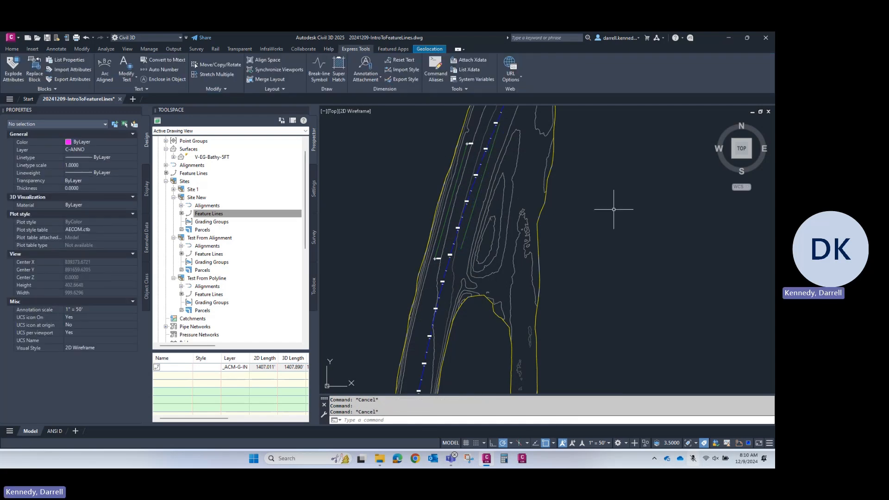
Select the lowered feature line west of the alignment and open the Grading Creation Tools.
{"action": "scroll", "coordinate": [516, 210], "scroll_direction": "down", "scroll_amount": 3}
{"action": "mouse_move", "coordinate": [621, 220]}
{"action": "middle_mouse_down"}
{"action": "mouse_move", "coordinate": [596, 221]}
{"action": "mouse_move", "coordinate": [553, 291]}
{"action": "mouse_move", "coordinate": [532, 286]}
{"action": "middle_mouse_up"}
{"action": "scroll", "coordinate": [496, 287], "scroll_direction": "up", "scroll_amount": 2}
{"action": "scroll", "coordinate": [520, 206], "scroll_direction": "up", "scroll_amount": 2}
{"action": "scroll", "coordinate": [493, 226], "scroll_direction": "up", "scroll_amount": 2}
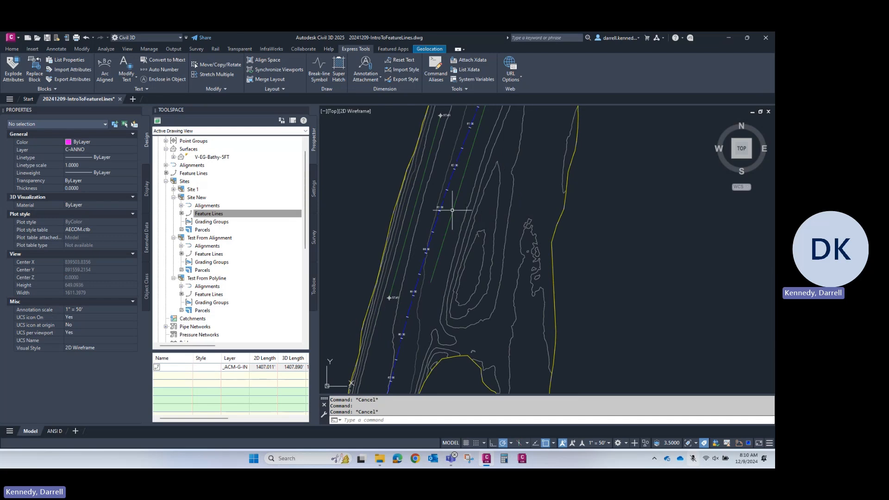
{"action": "left_click", "coordinate": [427, 163]}
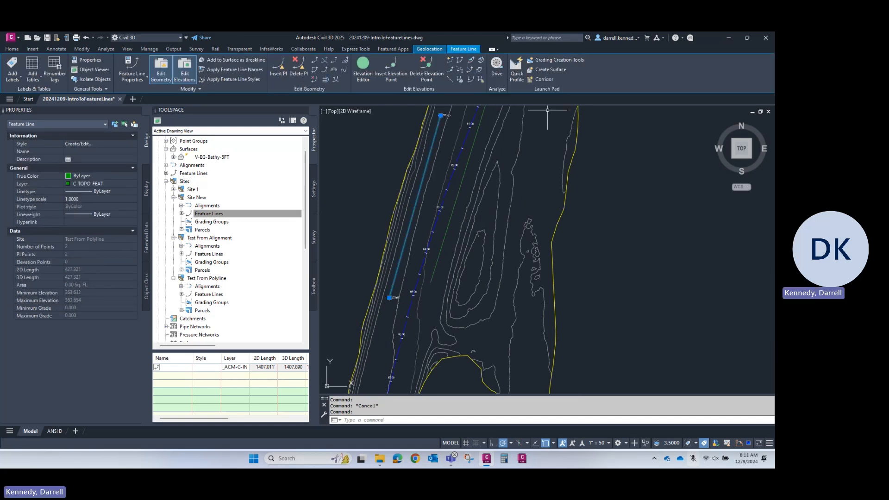
{"action": "left_click", "coordinate": [545, 60]}
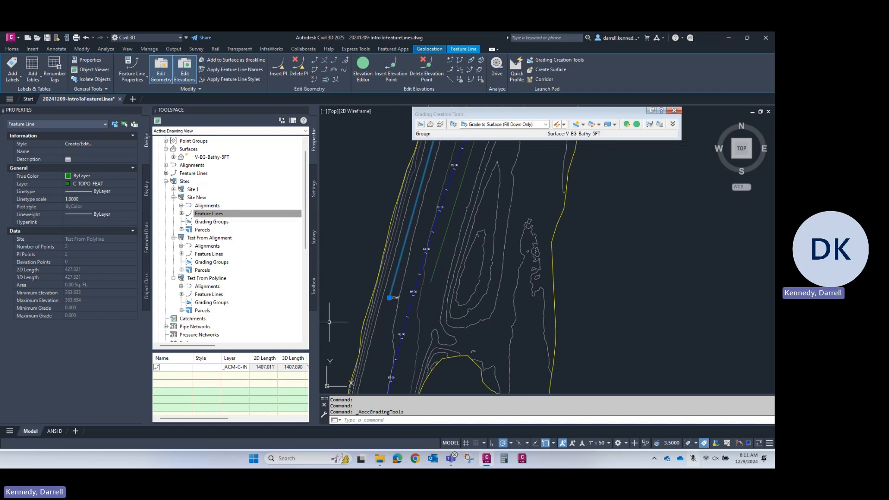
{"action": "left_click", "coordinate": [421, 125]}
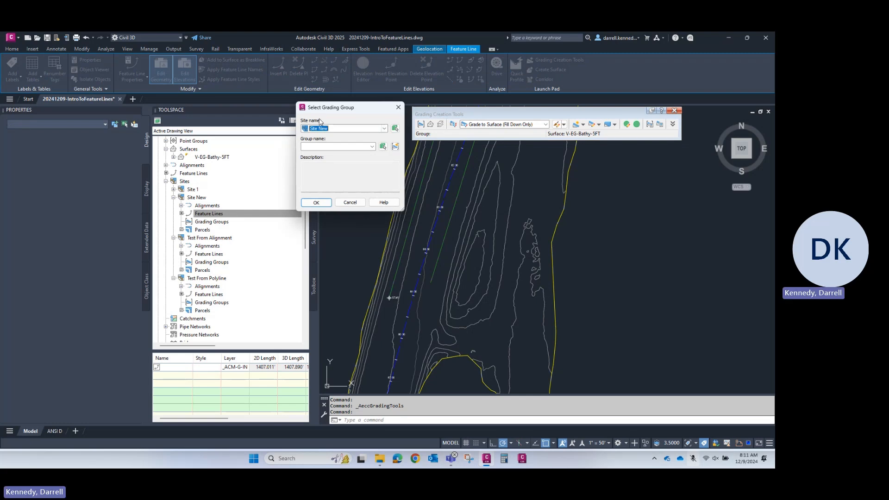
{"action": "key", "text": "Escape"}
{"action": "key", "text": "Escape"}
{"action": "key", "text": "Escape"}
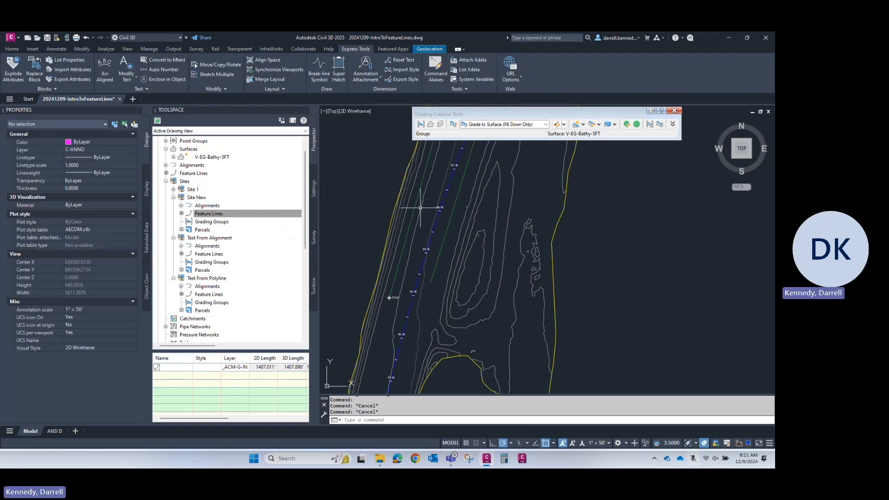
Create a grading group with the default name in the Test From Polyline site, without automatic surface creation.
{"action": "left_click", "coordinate": [389, 297]}
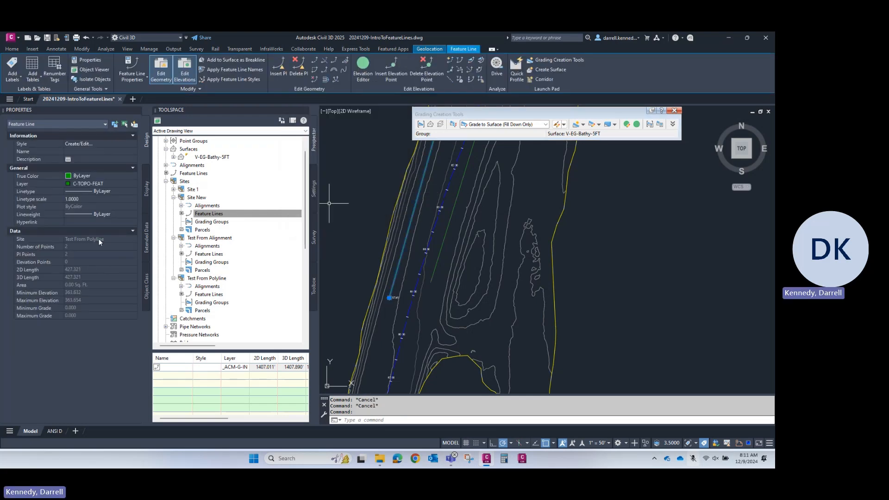
{"action": "left_click", "coordinate": [422, 127]}
{"action": "left_click", "coordinate": [384, 128]}
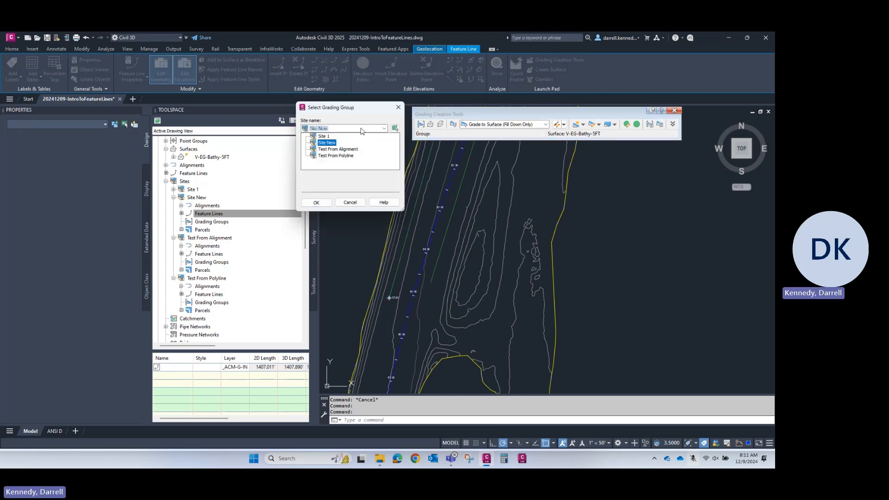
{"action": "left_click", "coordinate": [345, 155]}
{"action": "left_click", "coordinate": [383, 146]}
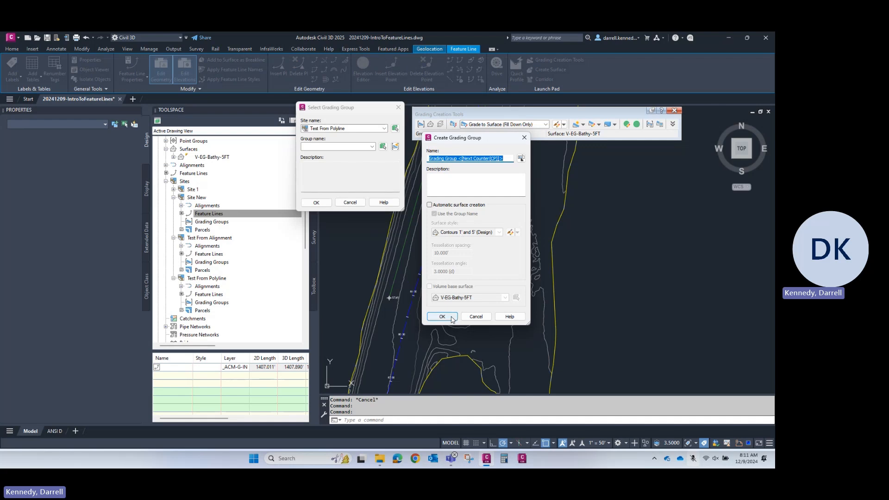
{"action": "left_click", "coordinate": [443, 316]}
{"action": "left_click", "coordinate": [315, 203]}
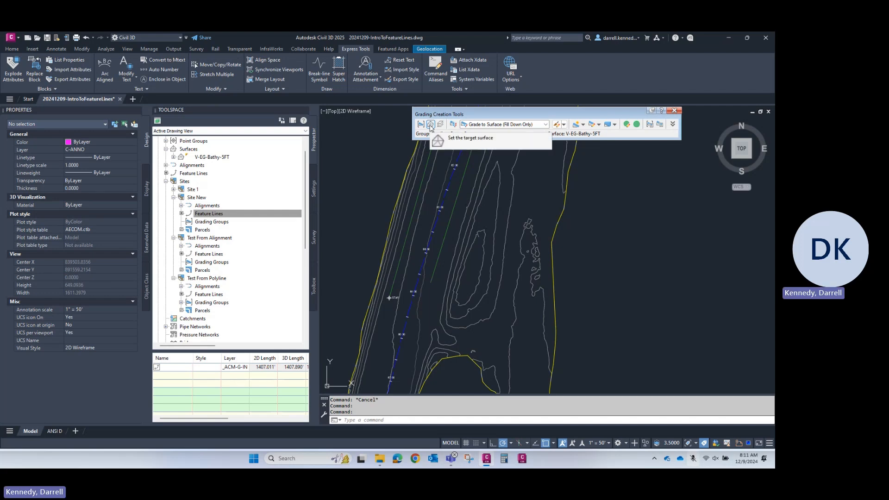
Start a Grade to Elevation grading on the east side of the western feature line, applied to its entire length.
{"action": "left_click", "coordinate": [545, 122]}
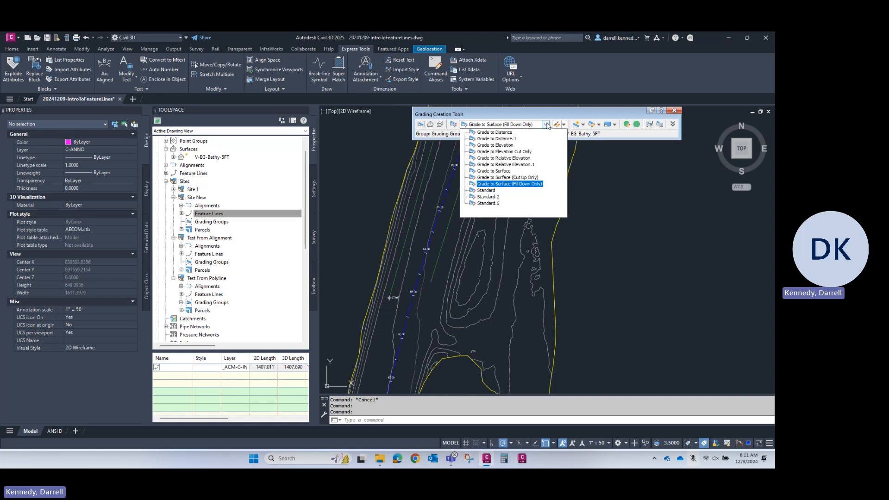
{"action": "left_click", "coordinate": [510, 145]}
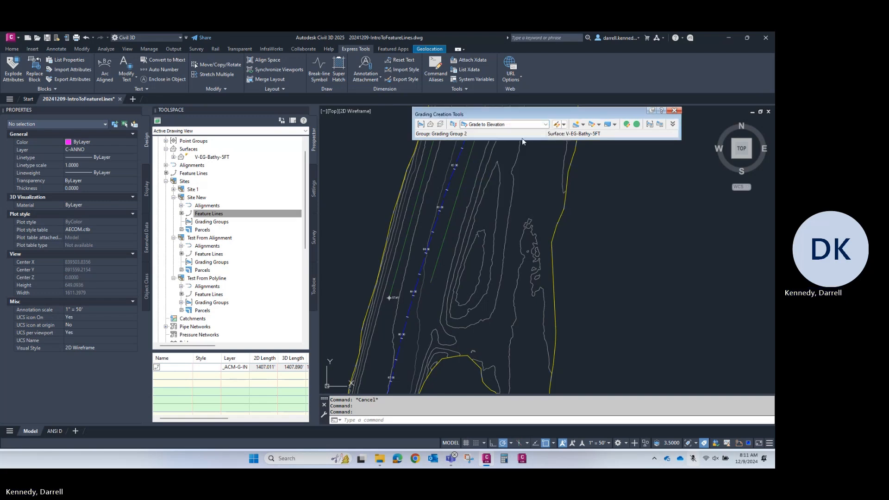
{"action": "left_click", "coordinate": [577, 126]}
{"action": "left_click", "coordinate": [423, 176]}
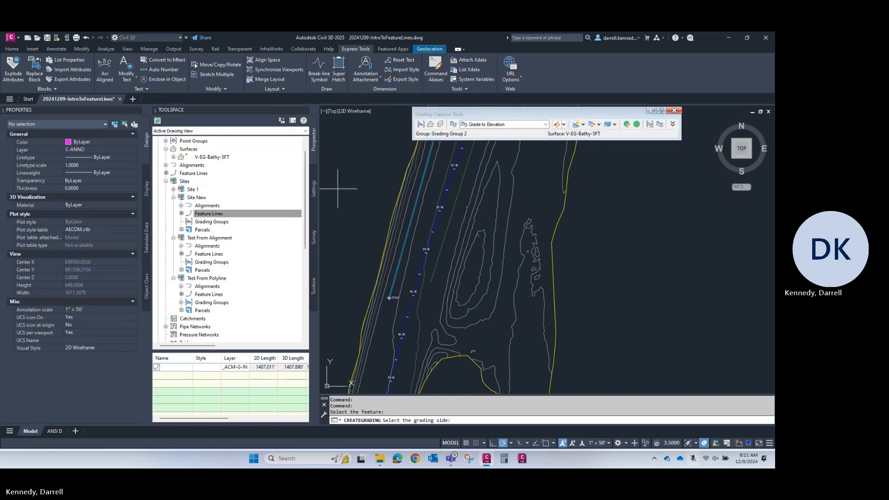
{"action": "left_click", "coordinate": [536, 206]}
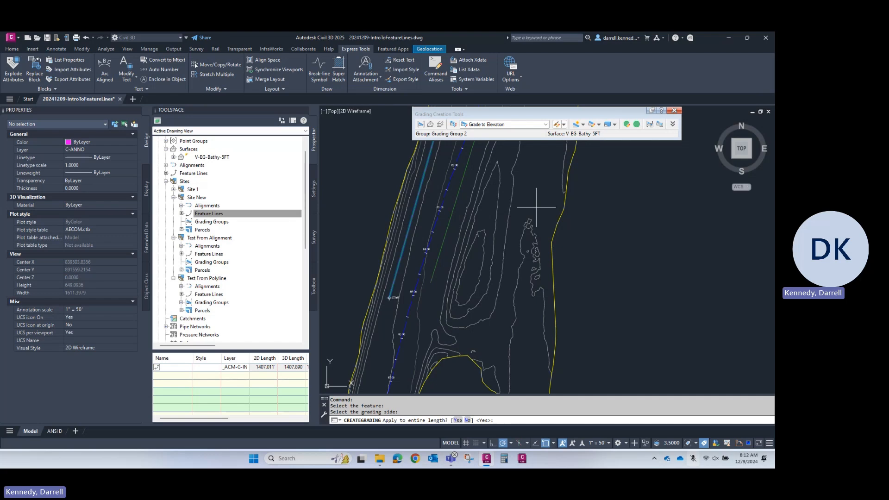
{"action": "type", "text": "y"}
{"action": "key", "text": "Return"}
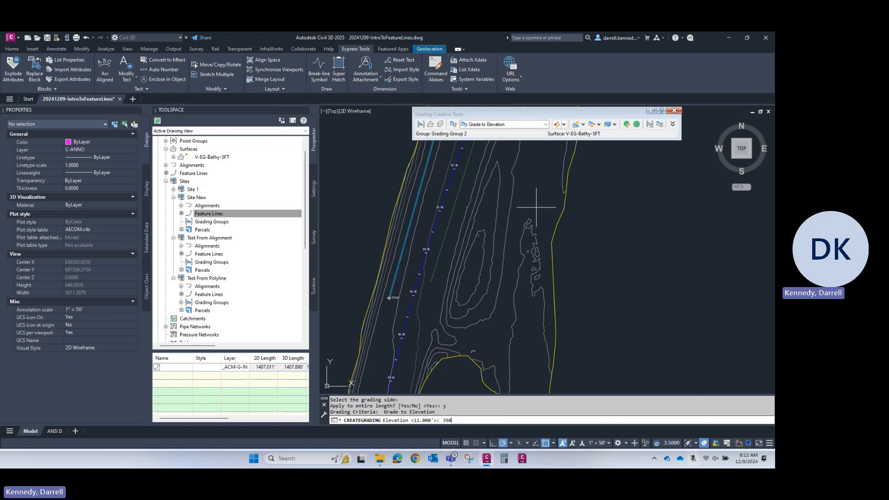
Complete the grading with a target elevation of 350, a cut grade of 100% and a fill slope of 1:1.
{"action": "key", "text": "Return"}
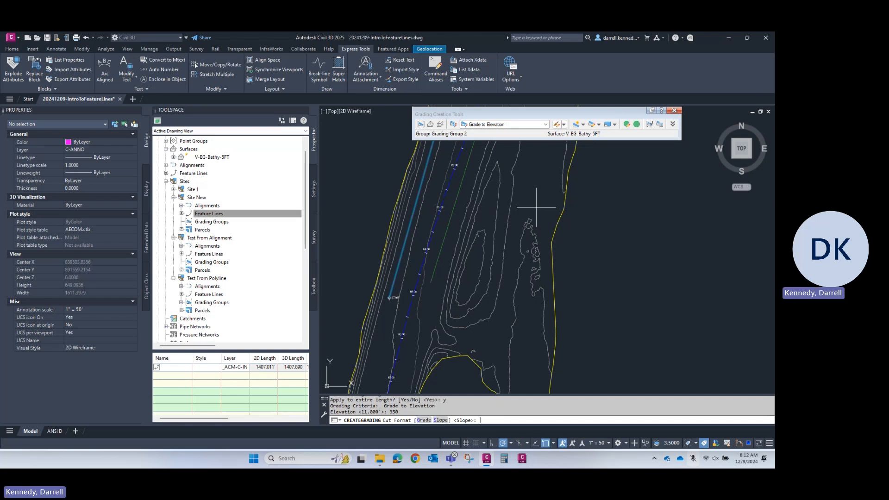
{"action": "type", "text": "g"}
{"action": "key", "text": "Return"}
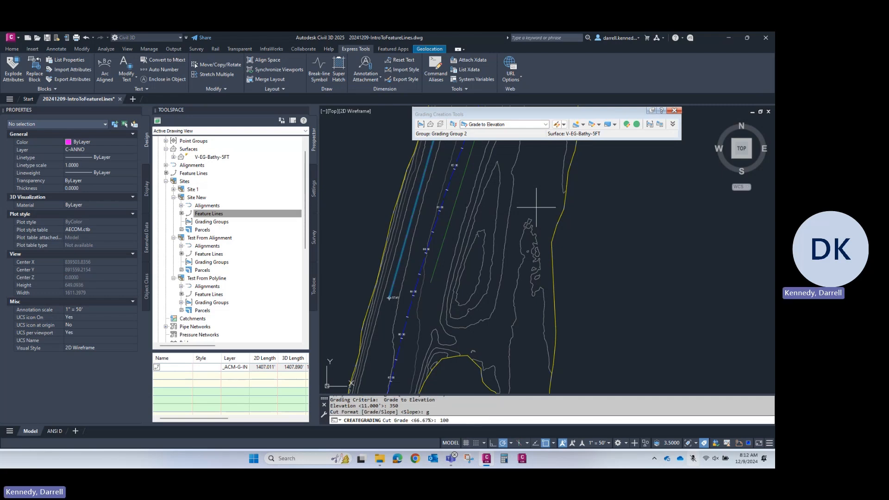
{"action": "key", "text": "Return"}
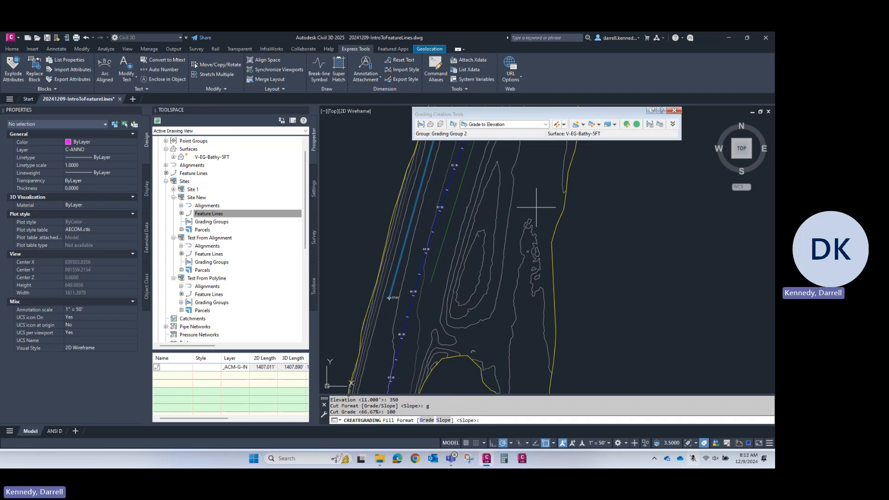
{"action": "key", "text": "Return"}
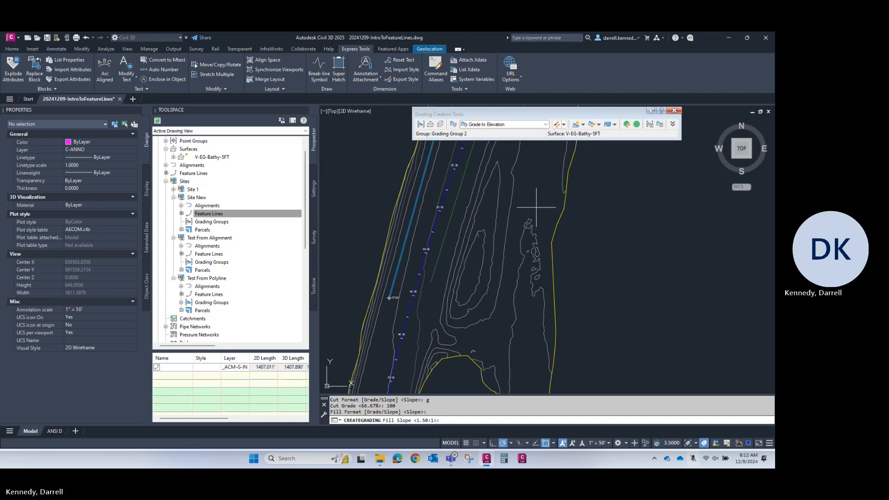
{"action": "type", "text": "1:1"}
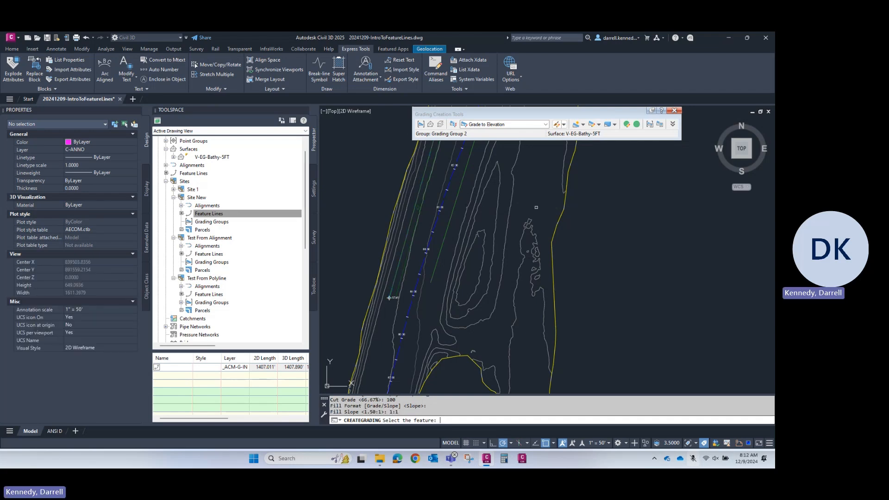
{"action": "key", "text": "Return"}
{"action": "scroll", "coordinate": [431, 209], "scroll_direction": "up", "scroll_amount": 2}
{"action": "key", "text": "Escape"}
{"action": "key", "text": "Escape"}
Inspect the properties of the new grading and of the feature line at its target edge.
{"action": "left_click", "coordinate": [422, 209]}
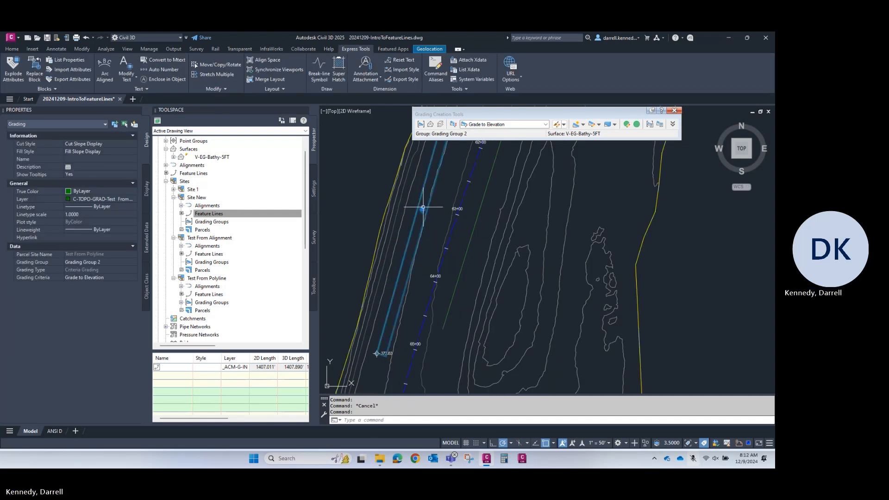
{"action": "key", "text": "Escape"}
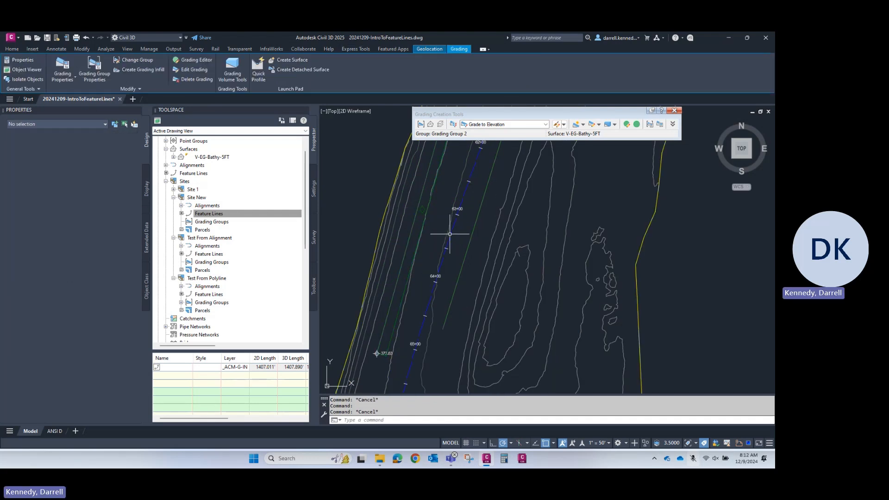
{"action": "scroll", "coordinate": [407, 257], "scroll_direction": "up", "scroll_amount": 3}
{"action": "left_click", "coordinate": [411, 268]}
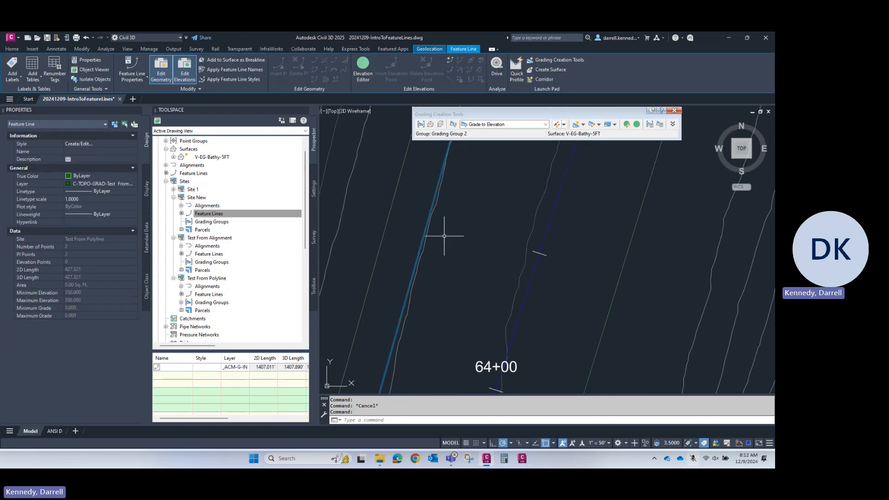
{"action": "scroll", "coordinate": [441, 231], "scroll_direction": "down", "scroll_amount": 3}
{"action": "mouse_move", "coordinate": [462, 185]}
{"action": "middle_mouse_down"}
{"action": "mouse_move", "coordinate": [442, 294]}
{"action": "mouse_move", "coordinate": [444, 261]}
{"action": "middle_mouse_up"}
{"action": "key", "text": "Escape"}
Create a detached TIN surface named "slope test" from the new grading's group.
{"action": "scroll", "coordinate": [454, 251], "scroll_direction": "up", "scroll_amount": 3}
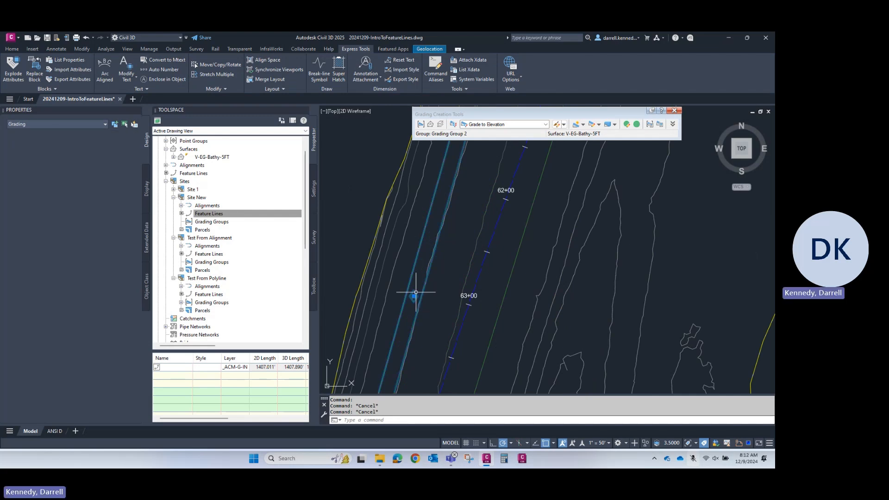
{"action": "left_click", "coordinate": [414, 295]}
{"action": "left_click", "coordinate": [306, 69]}
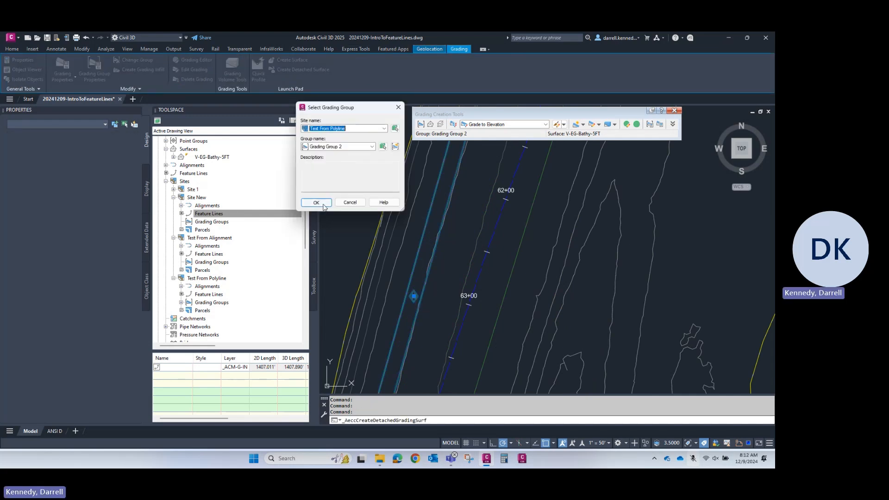
{"action": "left_click", "coordinate": [311, 202]}
{"action": "left_click", "coordinate": [547, 177]}
{"action": "type", "text": "slope test"}
{"action": "key", "text": "Return"}
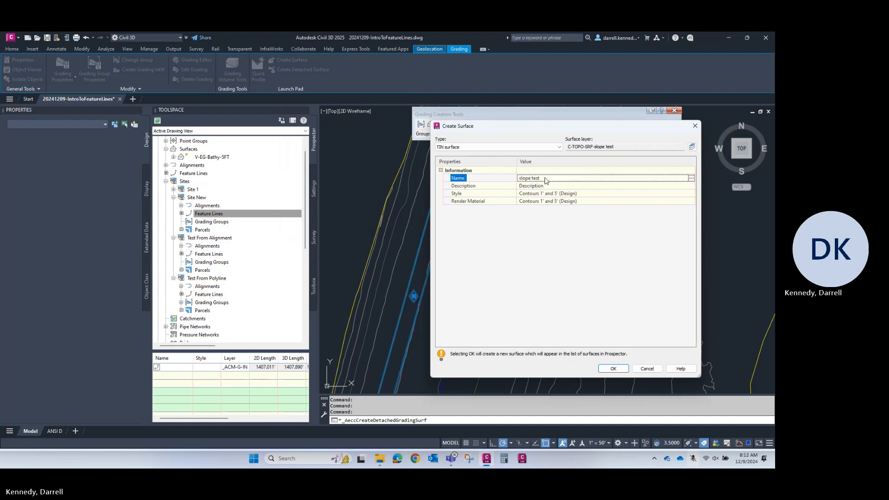
{"action": "left_click", "coordinate": [612, 368]}
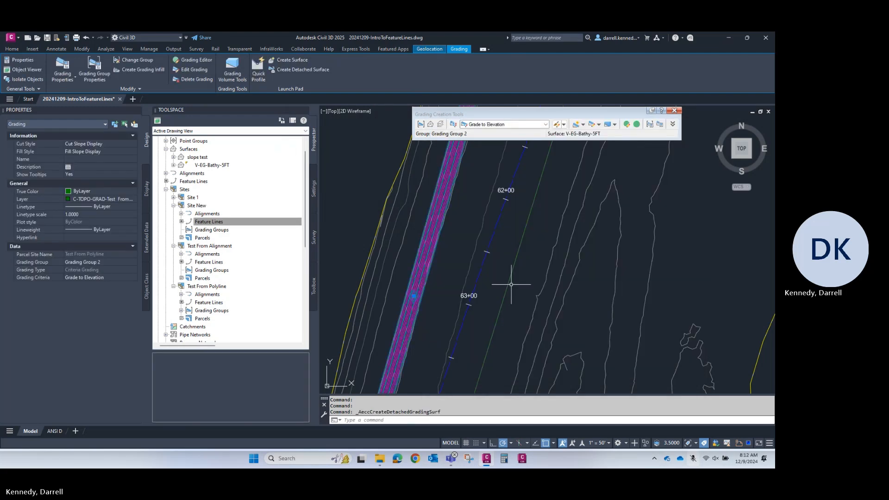
Examine the properties and extent of the slope test surface along the western feature line.
{"action": "scroll", "coordinate": [407, 231], "scroll_direction": "down", "scroll_amount": 2}
{"action": "scroll", "coordinate": [407, 231], "scroll_direction": "up", "scroll_amount": 1}
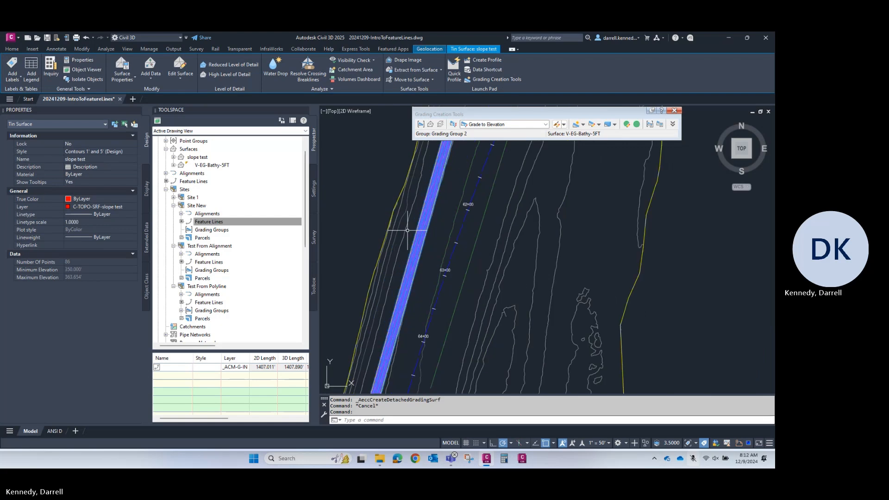
{"action": "scroll", "coordinate": [443, 162], "scroll_direction": "up", "scroll_amount": 2}
{"action": "middle_click_drag", "start_coordinate": [443, 162], "coordinate": [421, 240]}
{"action": "scroll", "coordinate": [421, 240], "scroll_direction": "down", "scroll_amount": 2}
{"action": "key", "text": "Escape"}
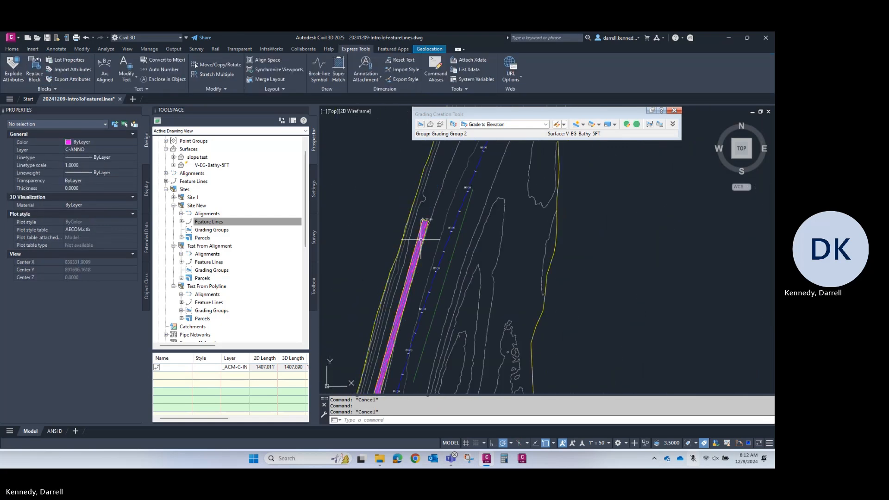
Lower the feature line east of the alignment with Raise/Lower, using an elevation difference of -5.
{"action": "middle_click_drag", "start_coordinate": [523, 296], "coordinate": [484, 193]}
{"action": "left_click", "coordinate": [458, 220]}
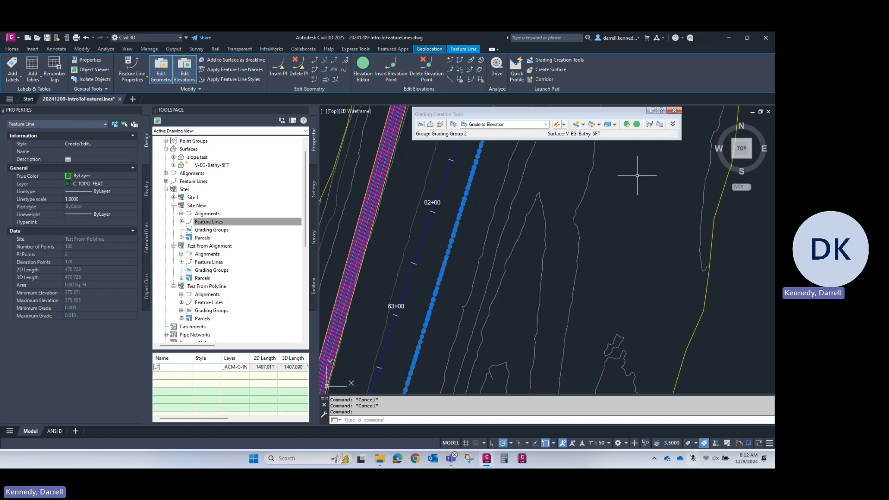
{"action": "left_click", "coordinate": [460, 80]}
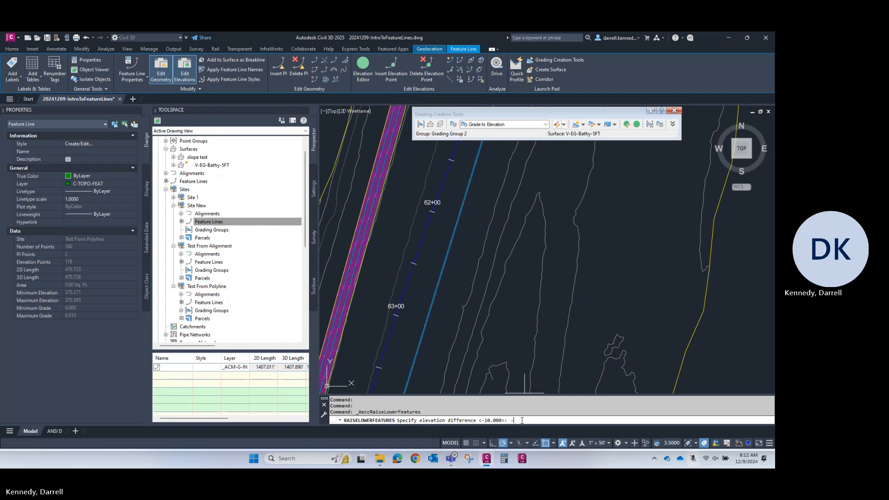
{"action": "key", "text": "Return"}
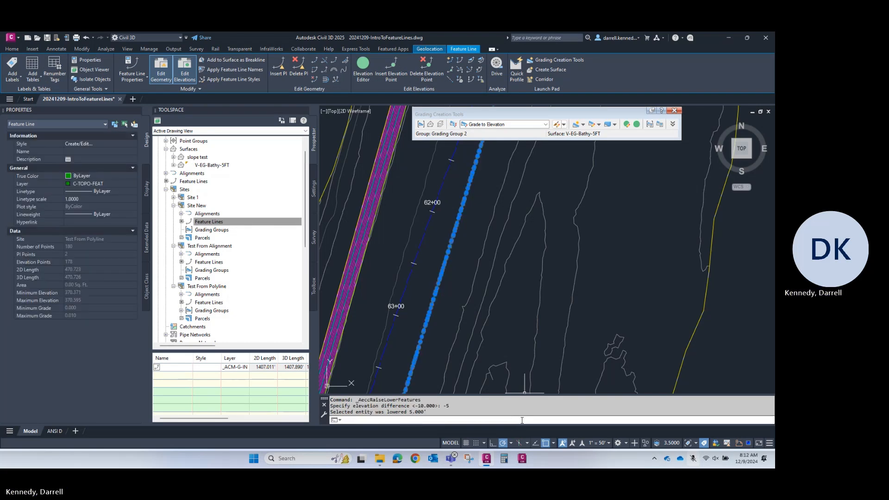
{"action": "key", "text": "Escape"}
{"action": "key", "text": "Escape"}
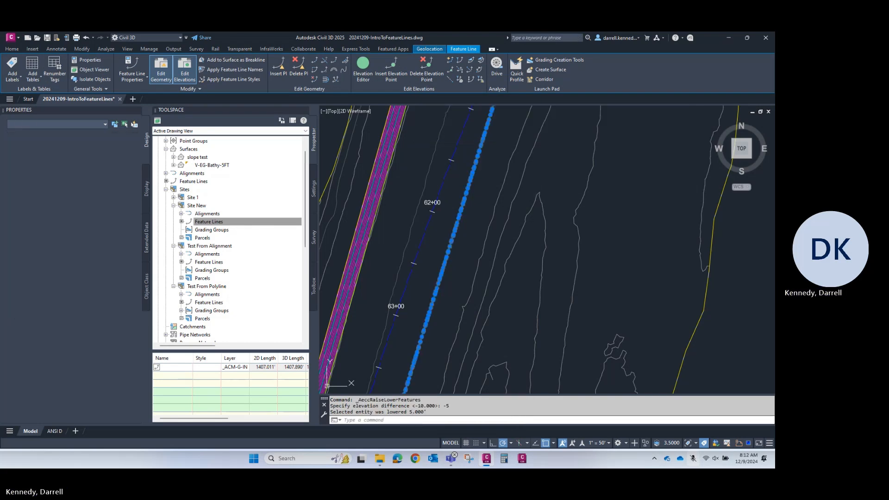
Move the feature line east of the alignment from the Test From Polyline site to Site New.
{"action": "left_click", "coordinate": [473, 176]}
{"action": "key", "text": "Escape"}
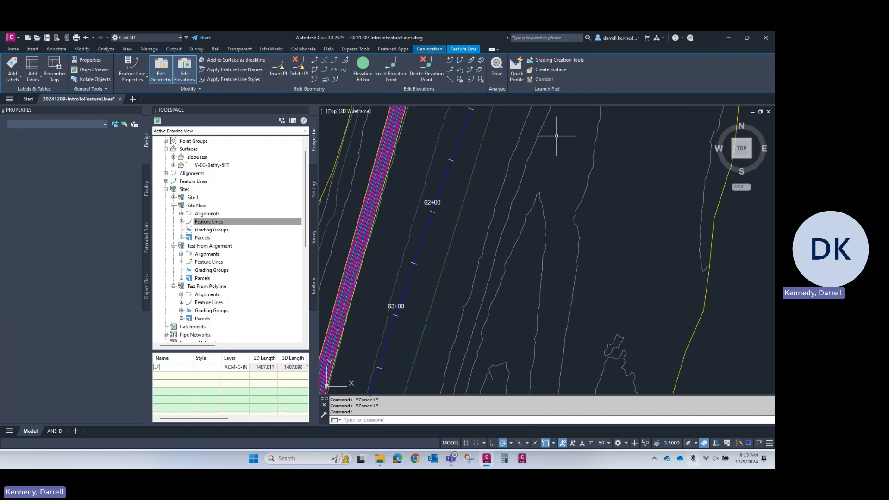
{"action": "left_click", "coordinate": [487, 124]}
{"action": "right_click", "coordinate": [500, 146]}
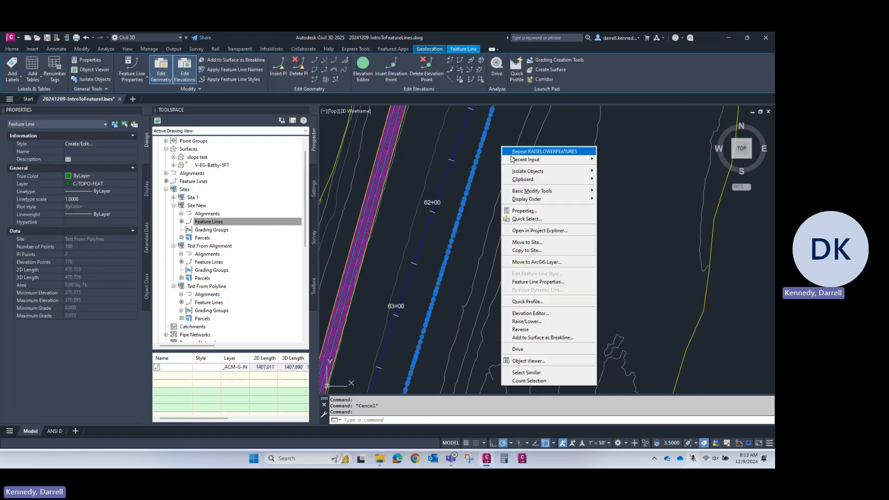
{"action": "left_click", "coordinate": [509, 243]}
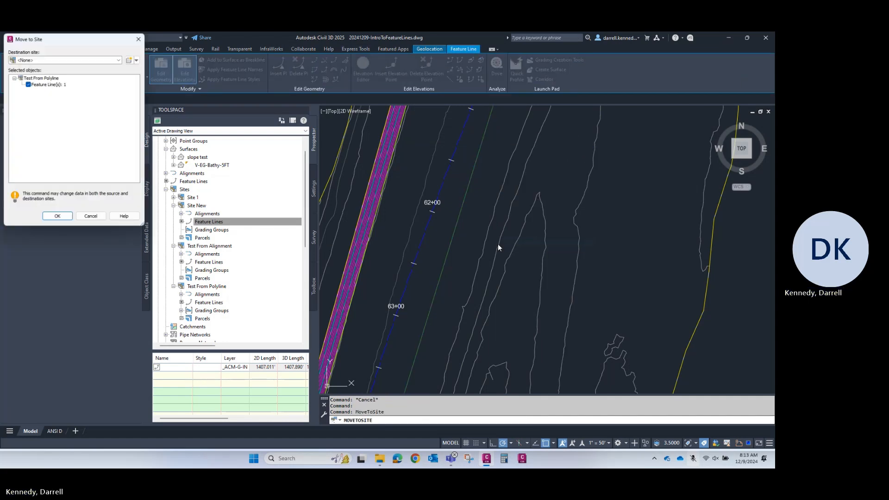
{"action": "left_click", "coordinate": [58, 60]}
{"action": "left_click", "coordinate": [34, 80]}
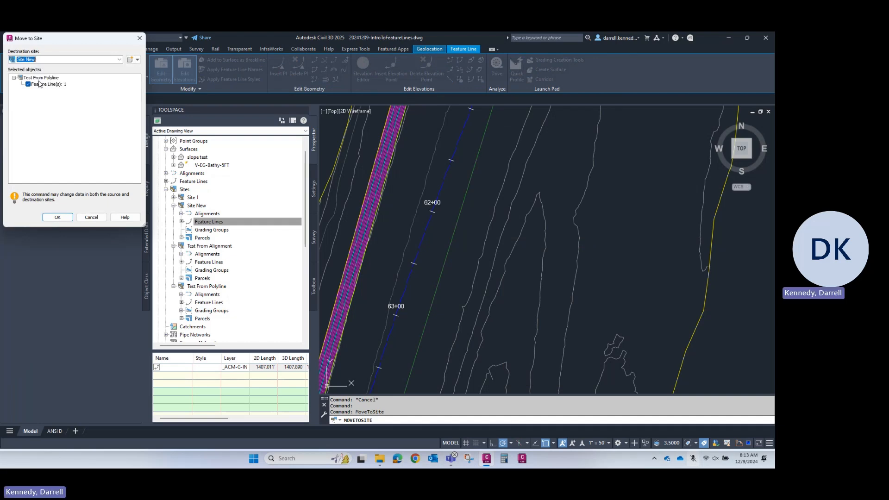
{"action": "left_click", "coordinate": [57, 217]}
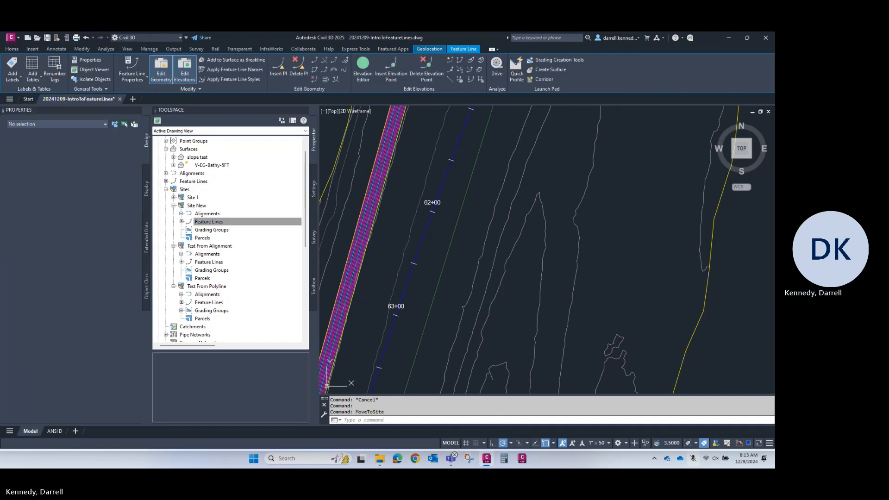
{"action": "key", "text": "Escape"}
Start the Grading Creation Tools and create a new grading group in Site New.
{"action": "left_click", "coordinate": [469, 183]}
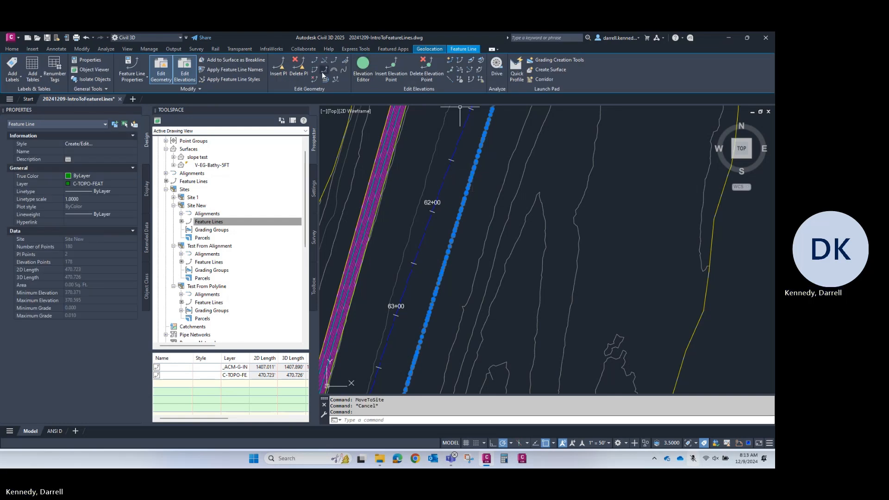
{"action": "left_click", "coordinate": [560, 60]}
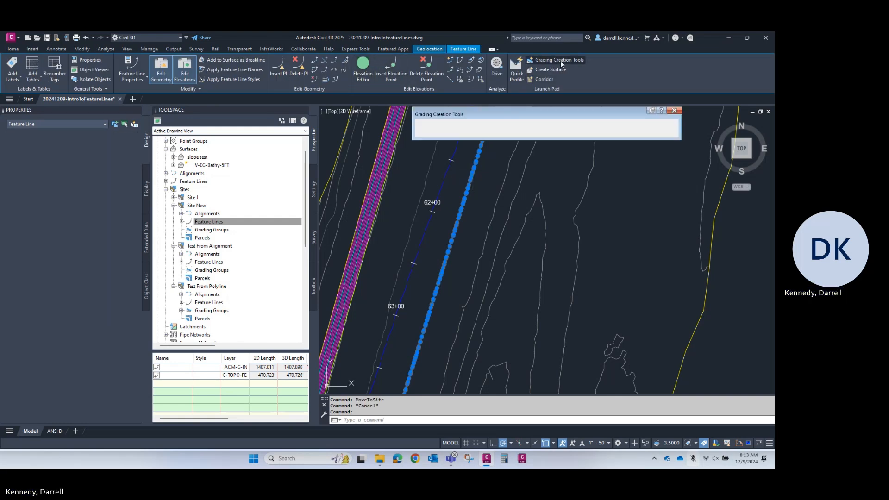
{"action": "left_click", "coordinate": [421, 124]}
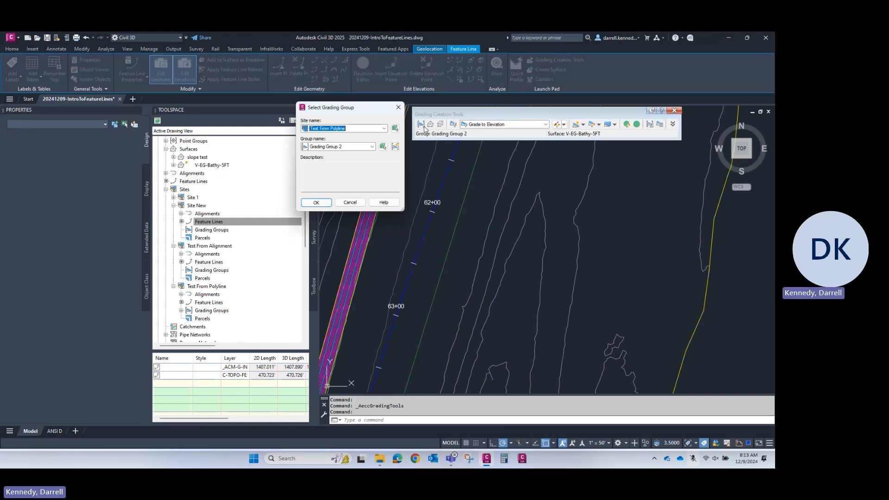
{"action": "left_click", "coordinate": [369, 130]}
{"action": "left_click", "coordinate": [324, 141]}
{"action": "left_click", "coordinate": [395, 146]}
{"action": "left_click", "coordinate": [442, 316]}
{"action": "left_click", "coordinate": [316, 203]}
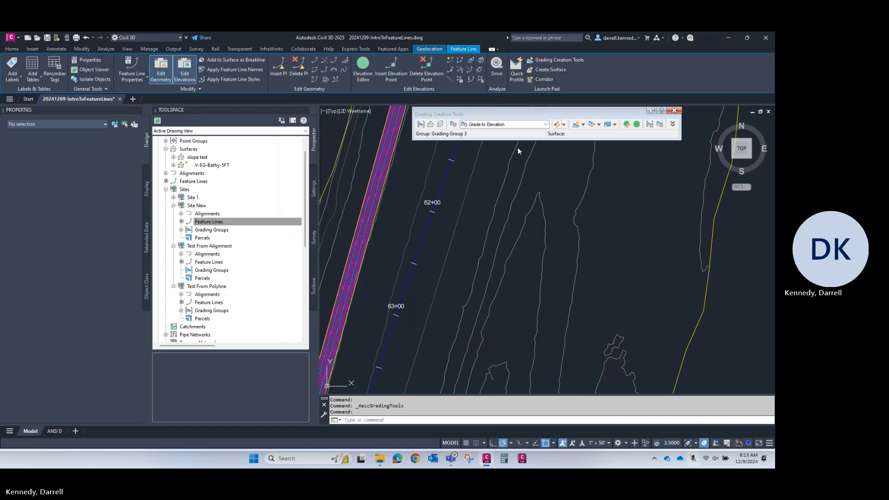
Set the grading criteria to Grade to Surface (Cut Up Only) with V-EG-Bathy-5FT as the target surface.
{"action": "left_click", "coordinate": [526, 125]}
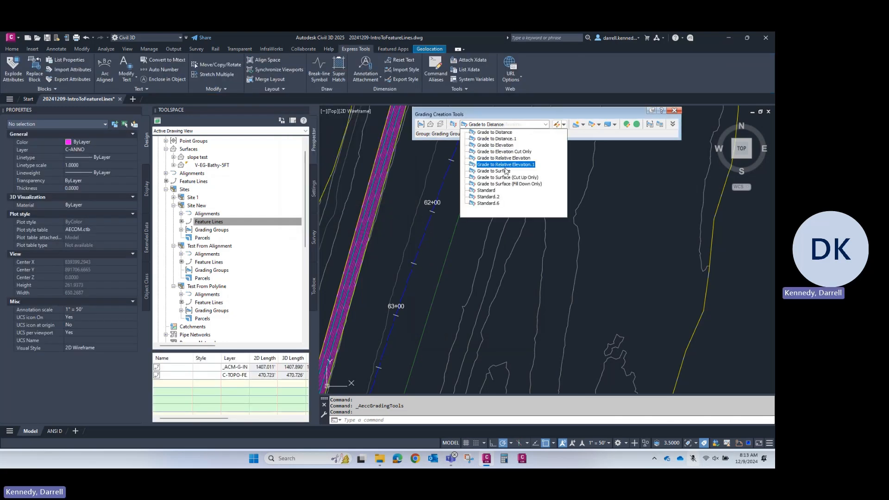
{"action": "left_click", "coordinate": [505, 178]}
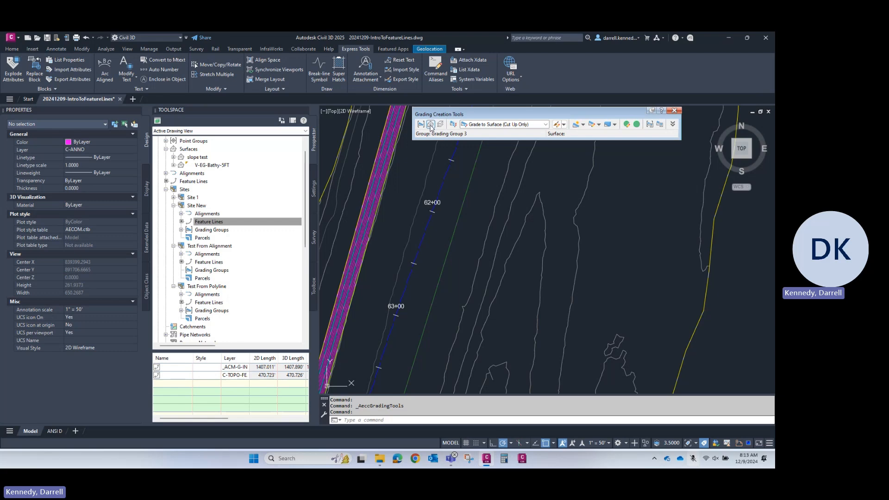
{"action": "left_click", "coordinate": [430, 125]}
{"action": "left_click", "coordinate": [377, 248]}
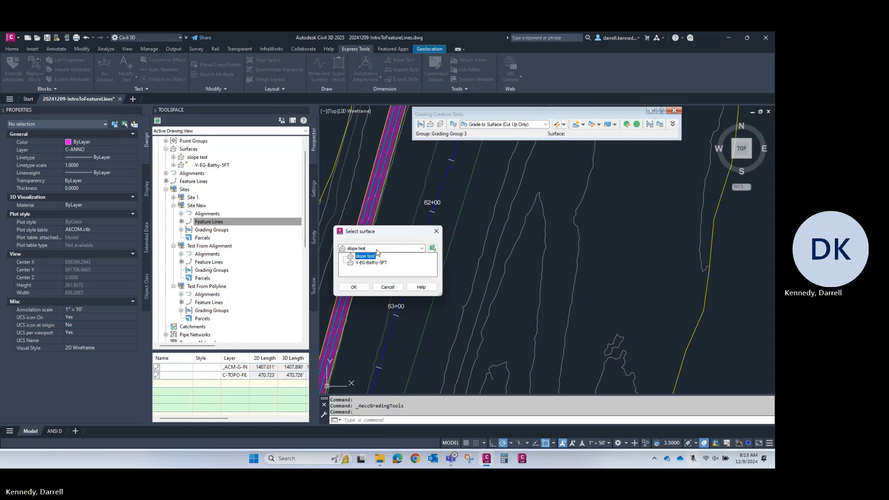
{"action": "left_click", "coordinate": [371, 263]}
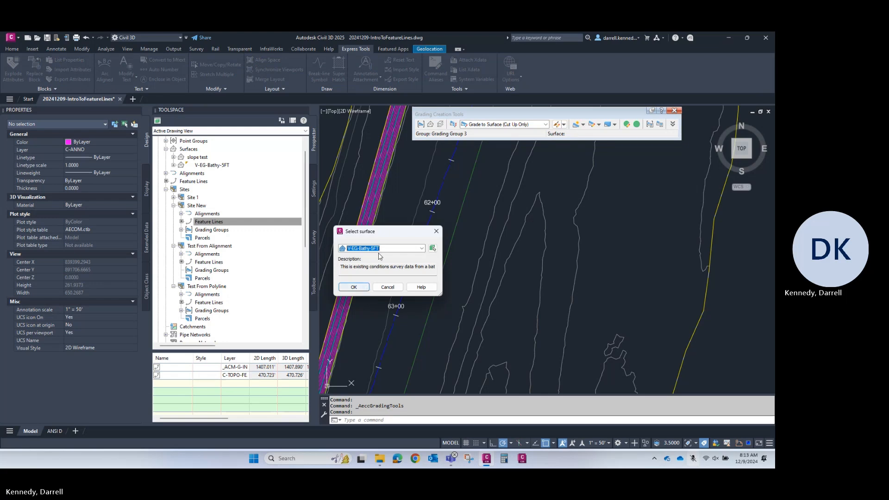
{"action": "left_click", "coordinate": [364, 290]}
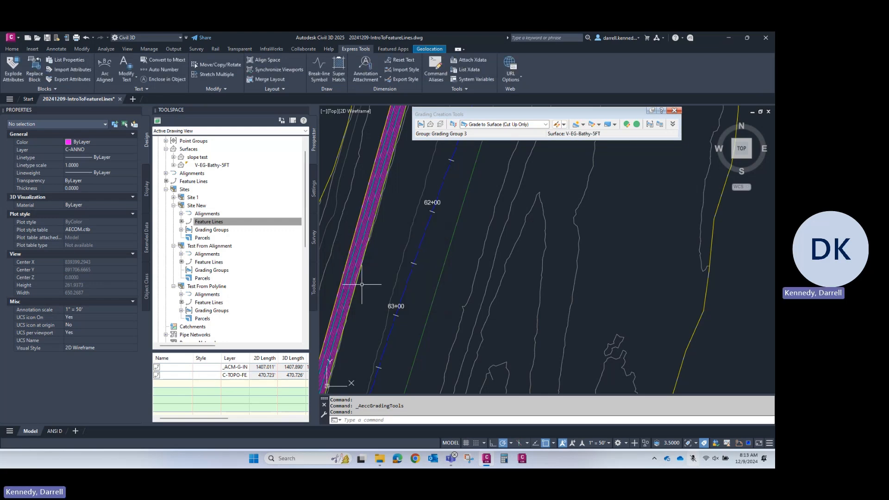
Grade the entire eastern feature line on its east side at a 1:1 cut slope, weeding its vertices with the default factors.
{"action": "left_click", "coordinate": [577, 126]}
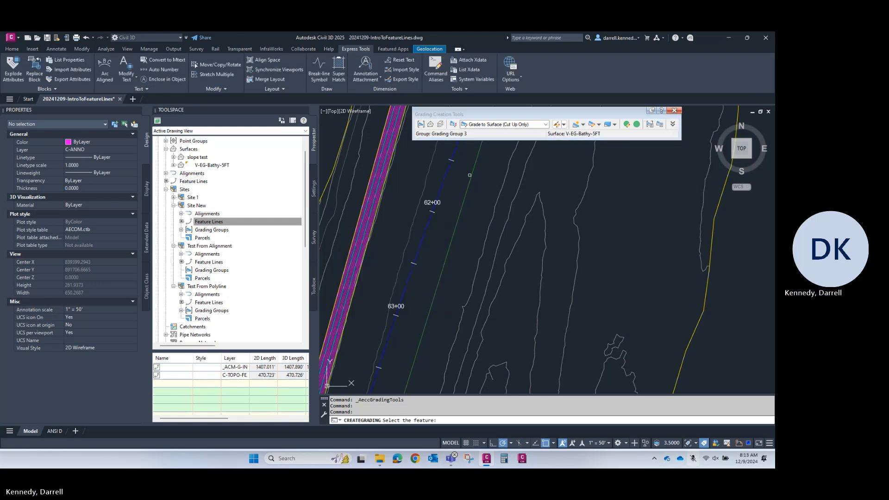
{"action": "left_click", "coordinate": [471, 175]}
{"action": "left_click", "coordinate": [401, 229]}
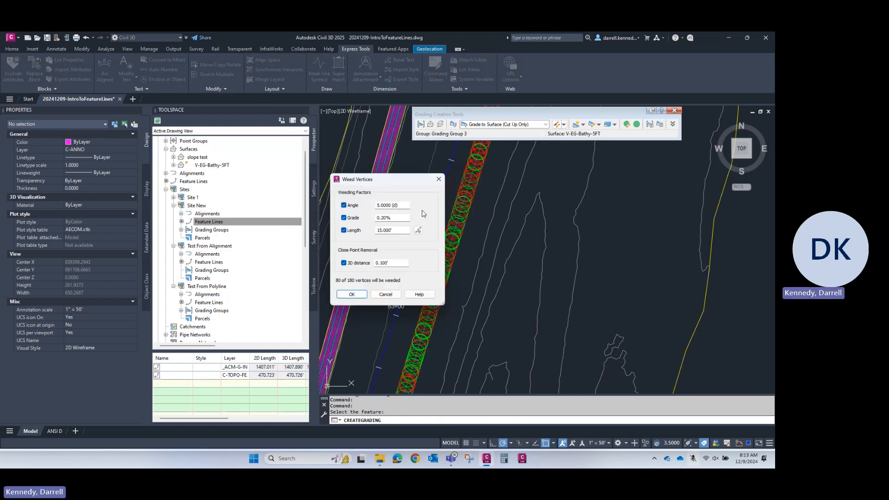
{"action": "left_click", "coordinate": [339, 297]}
{"action": "left_click", "coordinate": [507, 240]}
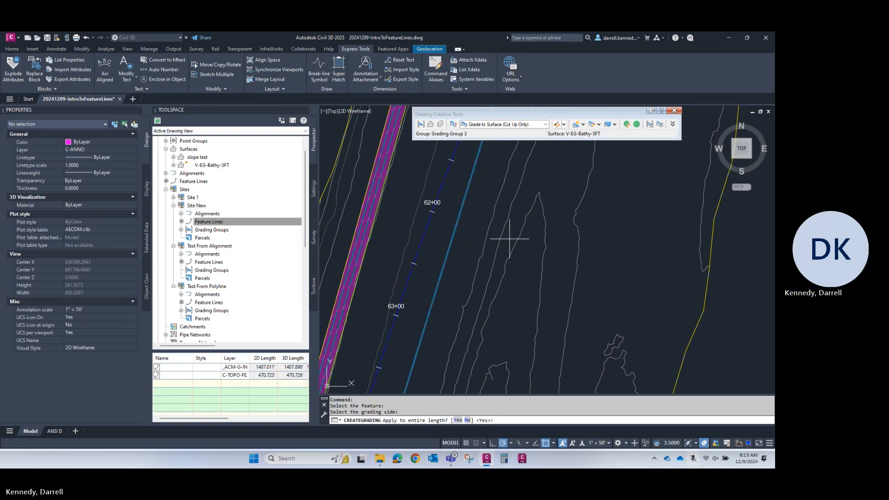
{"action": "type", "text": "y"}
{"action": "key", "text": "Return"}
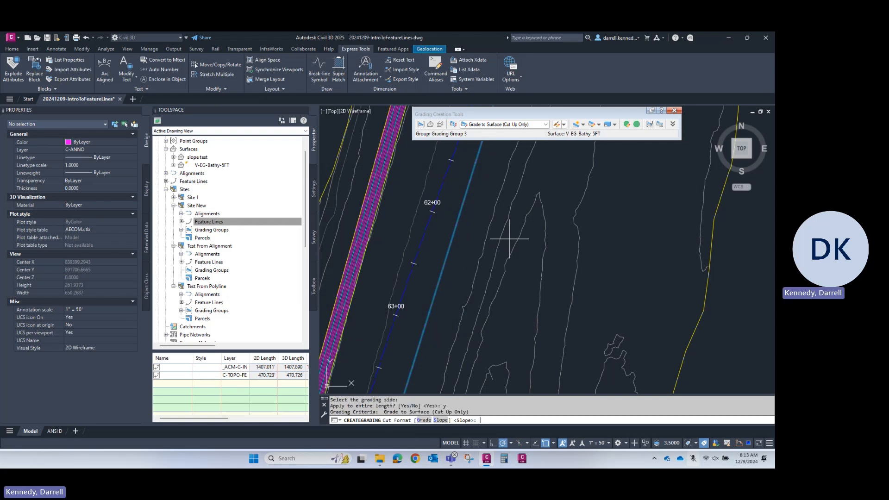
{"action": "key", "text": "Return"}
{"action": "type", "text": "1:1"}
{"action": "key", "text": "Return"}
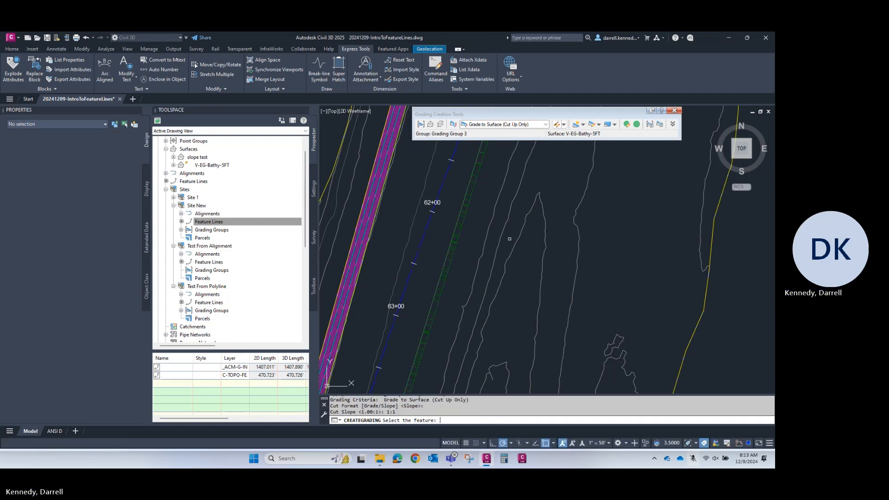
{"action": "key", "text": "Escape"}
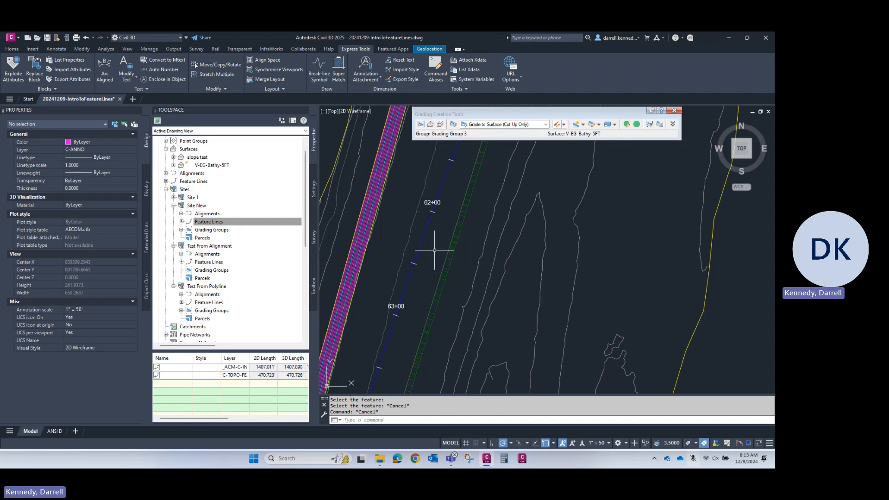
Inspect the properties and extent of the new eastern grading, and close the Grading Creation Tools.
{"action": "scroll", "coordinate": [433, 250], "scroll_direction": "up", "scroll_amount": 2}
{"action": "left_click", "coordinate": [462, 246]}
{"action": "scroll", "coordinate": [461, 247], "scroll_direction": "down", "scroll_amount": 4}
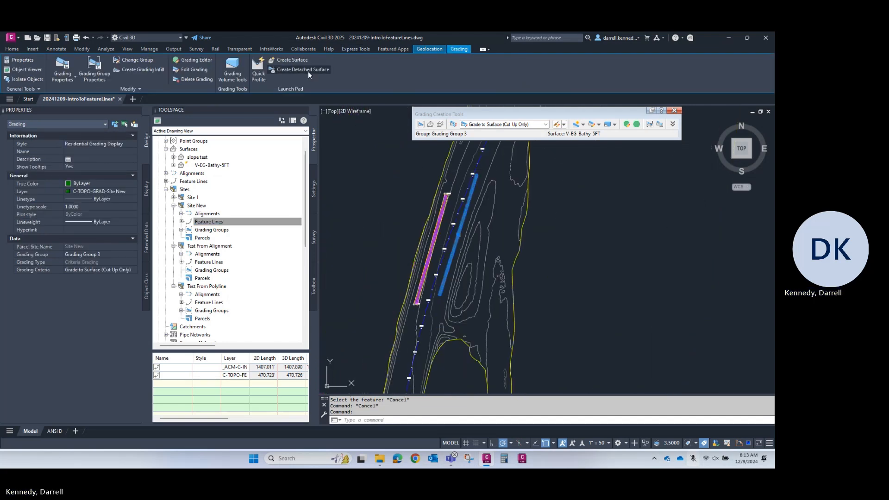
{"action": "scroll", "coordinate": [500, 240], "scroll_direction": "up", "scroll_amount": 3}
{"action": "scroll", "coordinate": [403, 226], "scroll_direction": "up", "scroll_amount": 4}
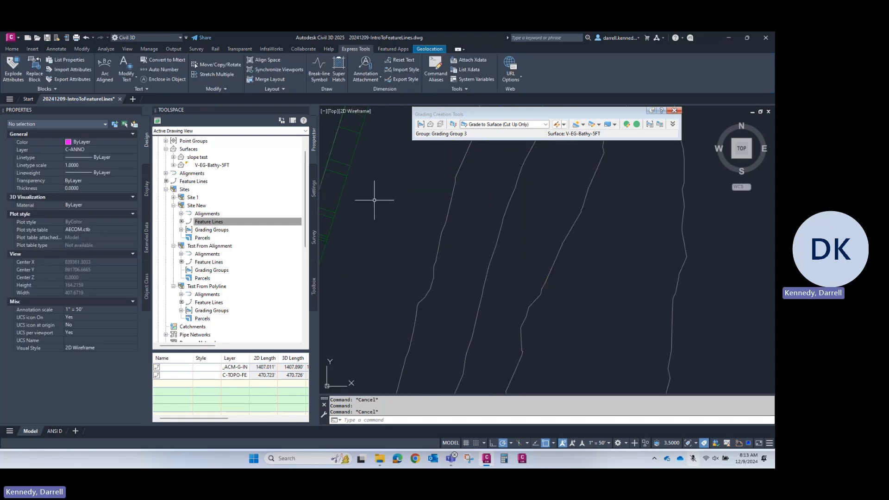
{"action": "left_click", "coordinate": [345, 184]}
{"action": "scroll", "coordinate": [440, 187], "scroll_direction": "down", "scroll_amount": 7}
{"action": "middle_click_drag", "start_coordinate": [456, 198], "coordinate": [513, 284]}
{"action": "key", "text": "Escape"}
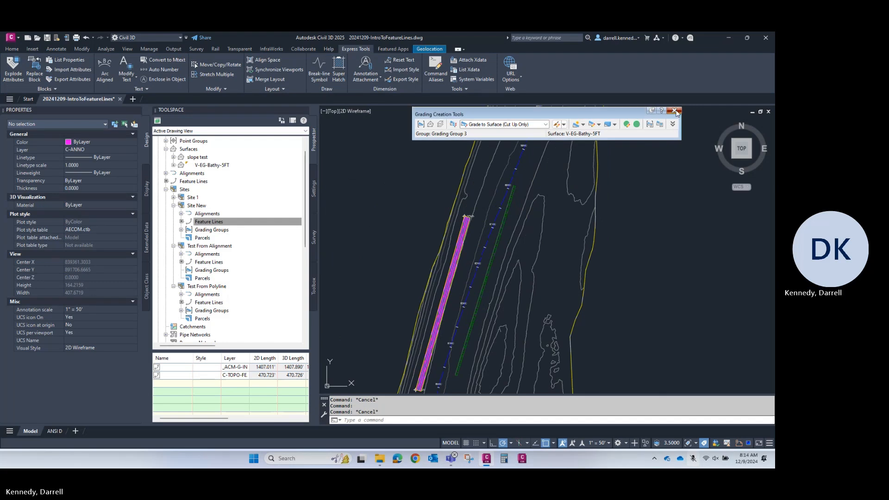
{"action": "left_click", "coordinate": [674, 110]}
Create a new TIN surface named "test breakline" with the default style.
{"action": "scroll", "coordinate": [605, 228], "scroll_direction": "down", "scroll_amount": 5}
{"action": "mouse_move", "coordinate": [605, 229]}
{"action": "middle_mouse_down"}
{"action": "mouse_move", "coordinate": [563, 225]}
{"action": "mouse_move", "coordinate": [588, 200]}
{"action": "mouse_move", "coordinate": [496, 279]}
{"action": "mouse_move", "coordinate": [470, 192]}
{"action": "middle_mouse_up"}
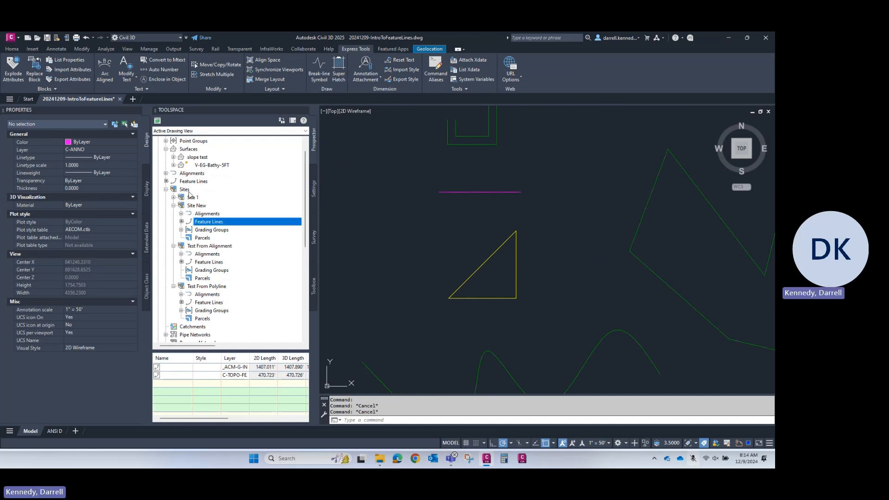
{"action": "scroll", "coordinate": [183, 185], "scroll_direction": "up", "scroll_amount": 1}
{"action": "right_click", "coordinate": [186, 165]}
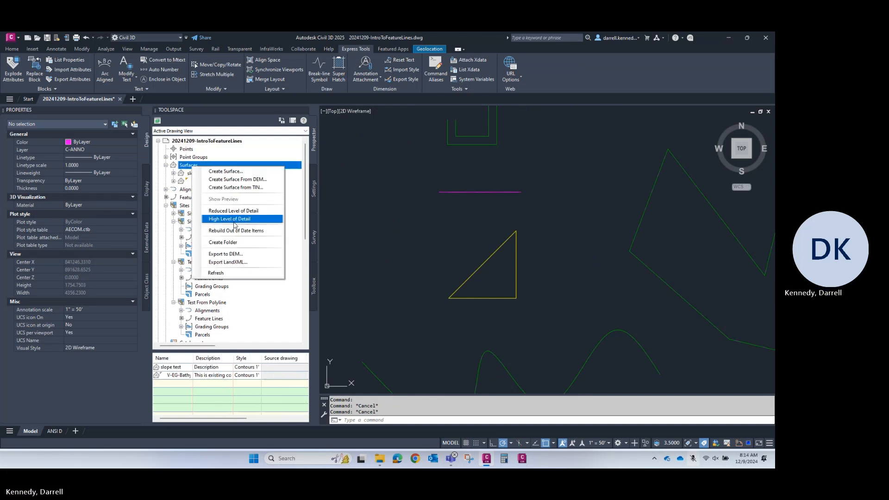
{"action": "left_click", "coordinate": [218, 172]}
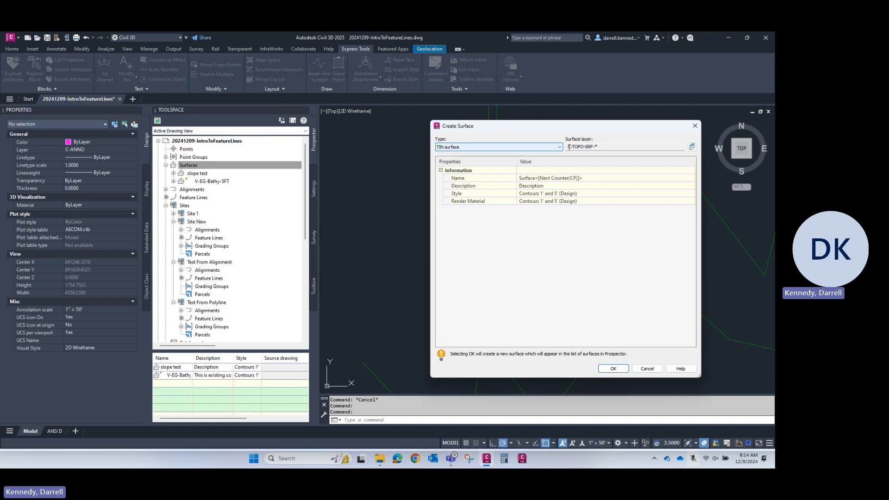
{"action": "left_click", "coordinate": [555, 178]}
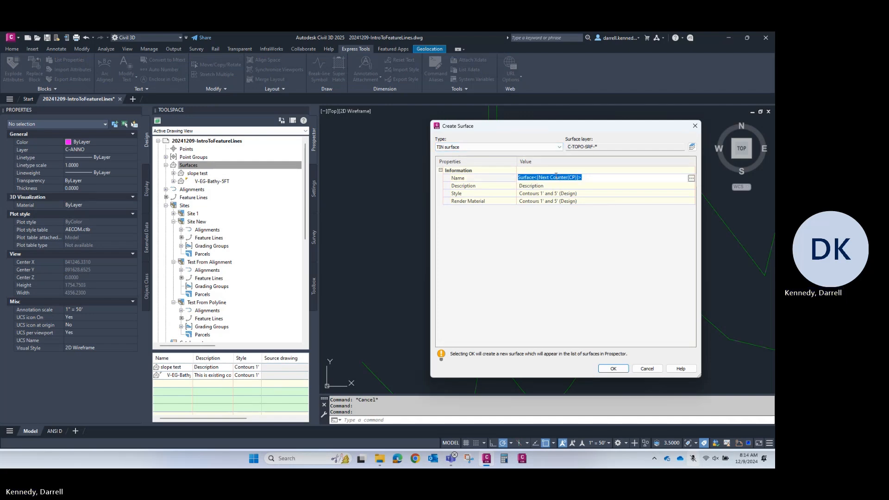
{"action": "type", "text": "test"}
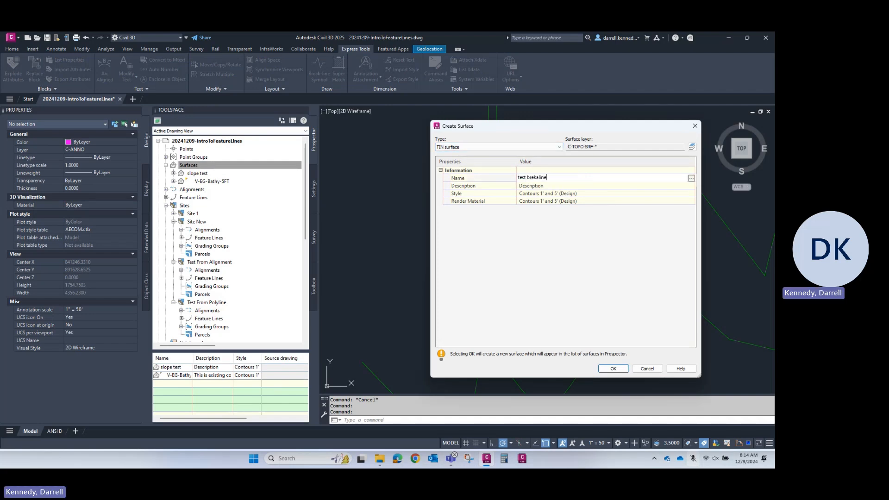
{"action": "type", "text": " brekaline"}
{"action": "key", "text": "BackSpace"}
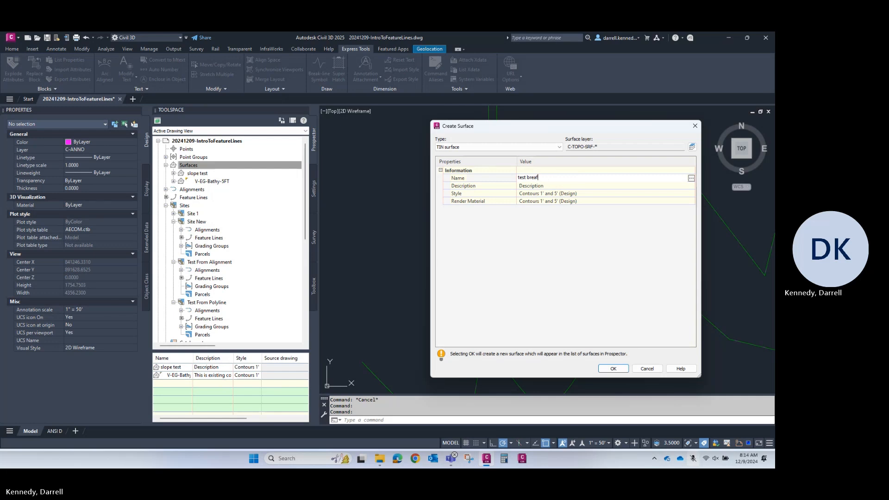
{"action": "key", "text": "Return"}
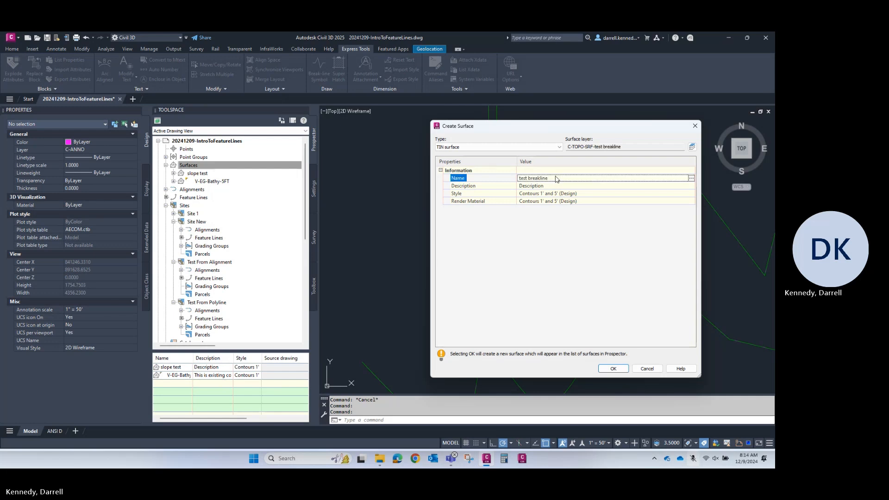
{"action": "left_click", "coordinate": [618, 368]}
Draw a rectangle with a perimeter of about 810 ft in the empty area east of the river contours.
{"action": "scroll", "coordinate": [508, 231], "scroll_direction": "down", "scroll_amount": 1}
{"action": "middle_click_drag", "start_coordinate": [516, 229], "coordinate": [642, 226]}
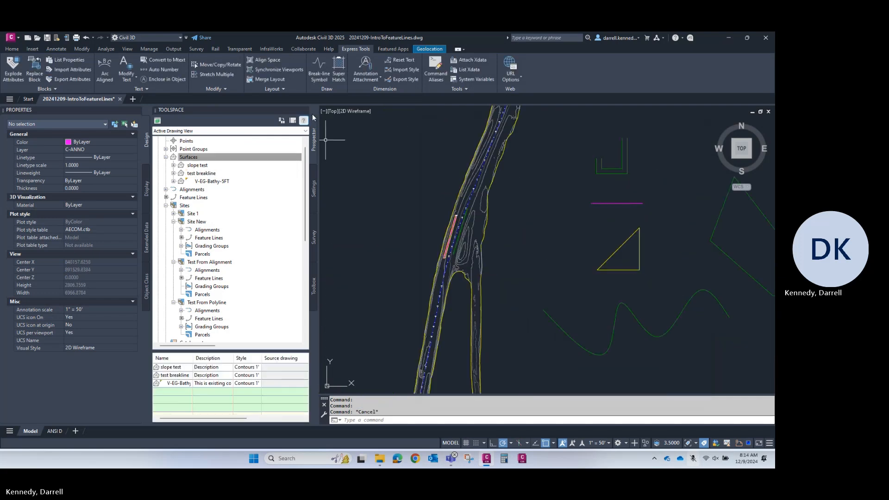
{"action": "left_click", "coordinate": [11, 49]}
{"action": "left_click", "coordinate": [370, 72]}
{"action": "left_click", "coordinate": [518, 210]}
{"action": "left_click", "coordinate": [544, 227]}
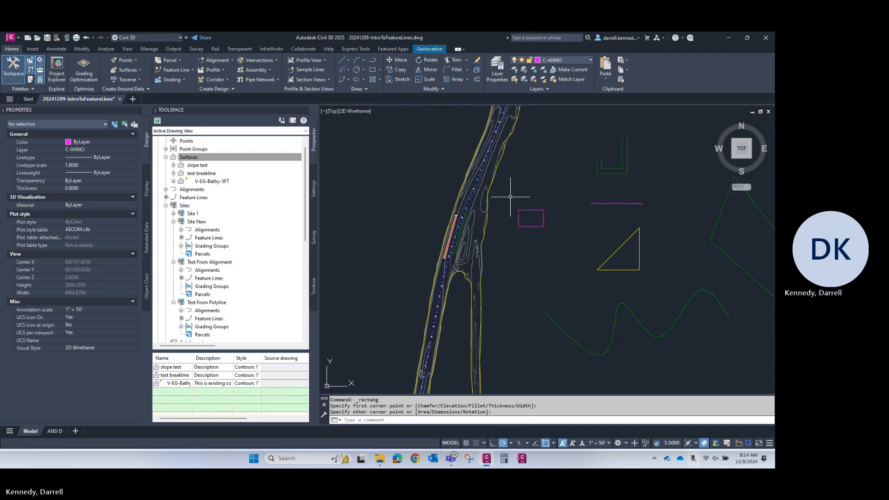
{"action": "scroll", "coordinate": [512, 194], "scroll_direction": "up", "scroll_amount": 4}
{"action": "key", "text": "Escape"}
Convert the magenta rectangle into a feature line in no site, erasing the original polyline and assigning elevation 0.
{"action": "left_click", "coordinate": [555, 219]}
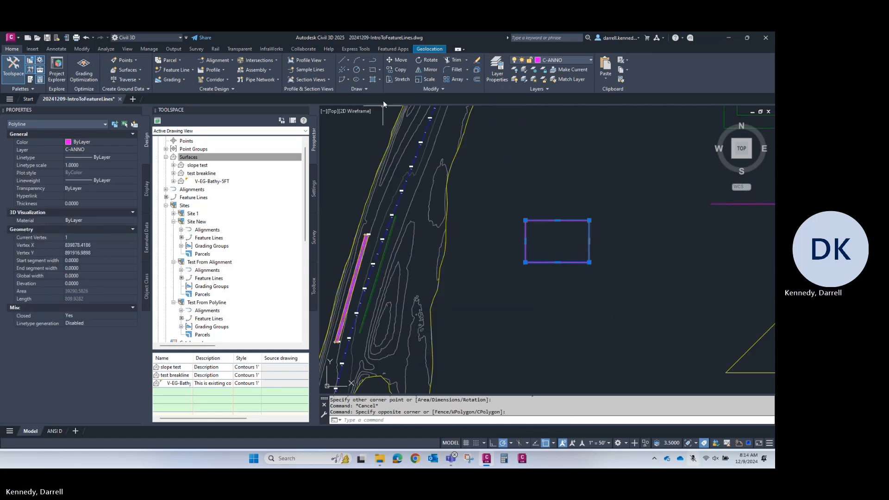
{"action": "left_click", "coordinate": [169, 70]}
{"action": "left_click", "coordinate": [203, 103]}
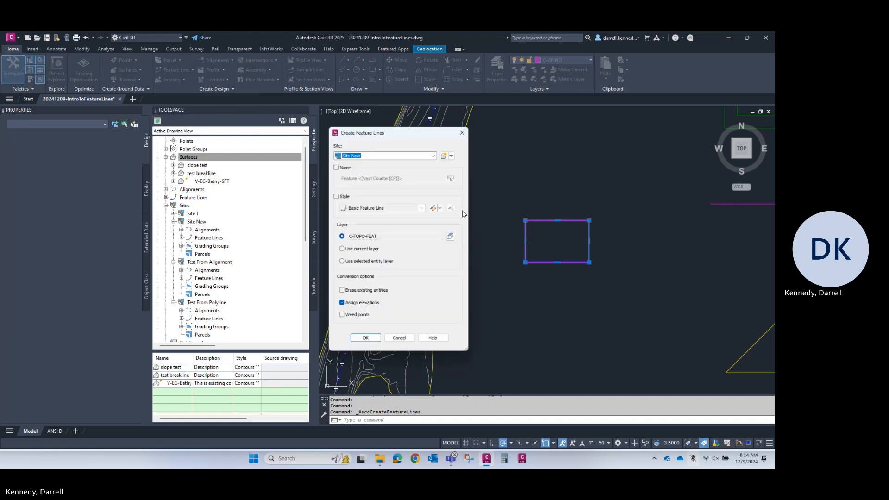
{"action": "left_click", "coordinate": [383, 156]}
{"action": "left_click", "coordinate": [366, 163]}
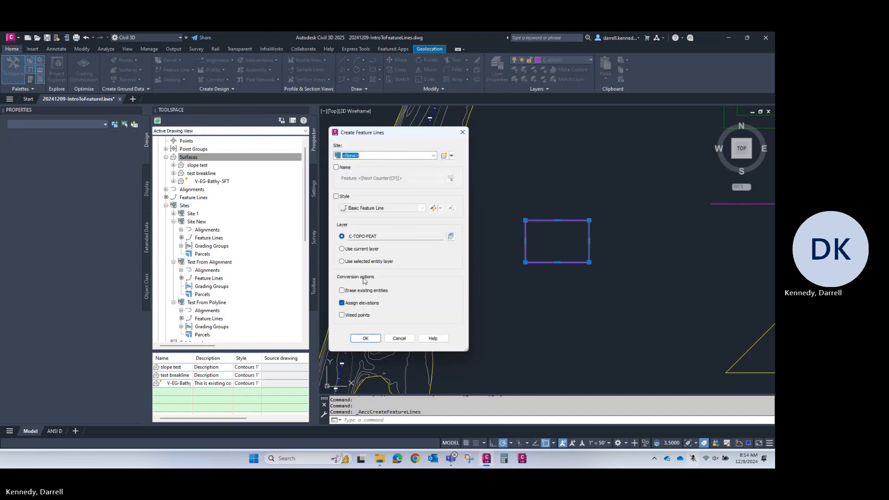
{"action": "left_click", "coordinate": [355, 290]}
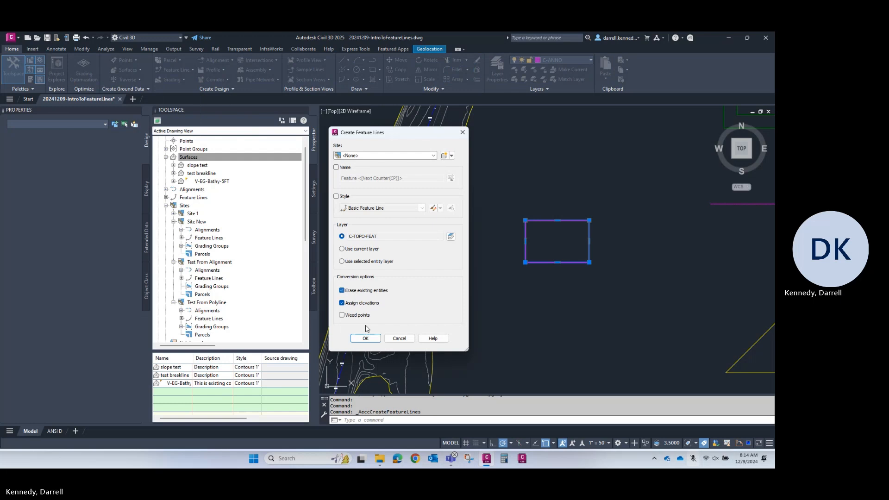
{"action": "left_click", "coordinate": [358, 303]}
{"action": "left_click", "coordinate": [365, 338]}
{"action": "left_click", "coordinate": [273, 169]}
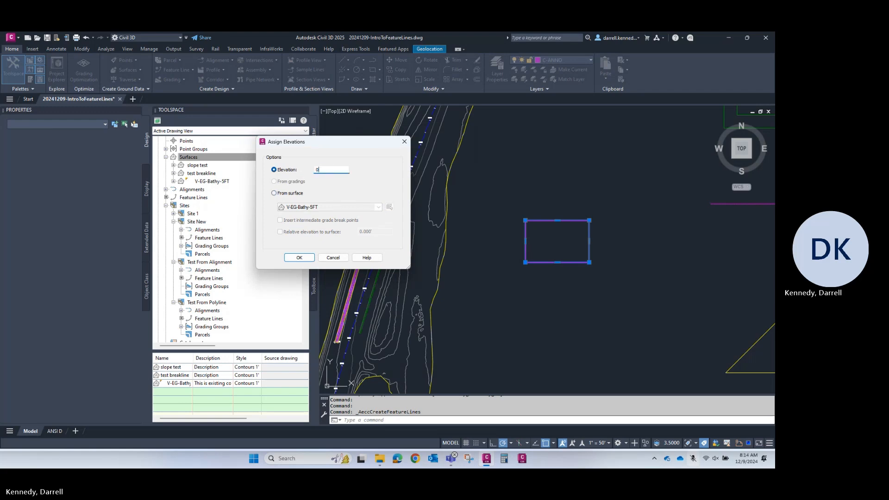
{"action": "key", "text": "Return"}
{"action": "key", "text": "Escape"}
Offset the rectangular feature line 10 ft inward with an elevation difference of 3 ft.
{"action": "scroll", "coordinate": [570, 228], "scroll_direction": "up", "scroll_amount": 2}
{"action": "left_click", "coordinate": [565, 198]}
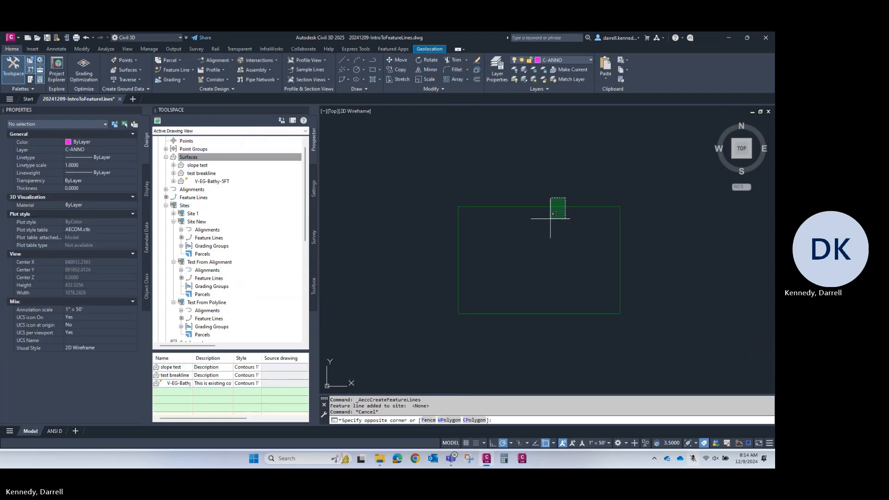
{"action": "left_click", "coordinate": [530, 231]}
{"action": "left_click", "coordinate": [329, 81]}
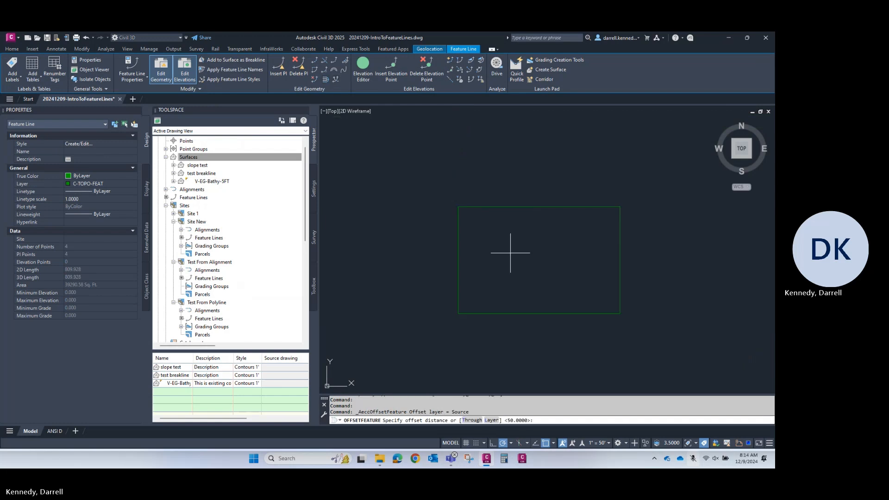
{"action": "type", "text": "10"}
{"action": "key", "text": "Return"}
{"action": "left_click", "coordinate": [524, 260]}
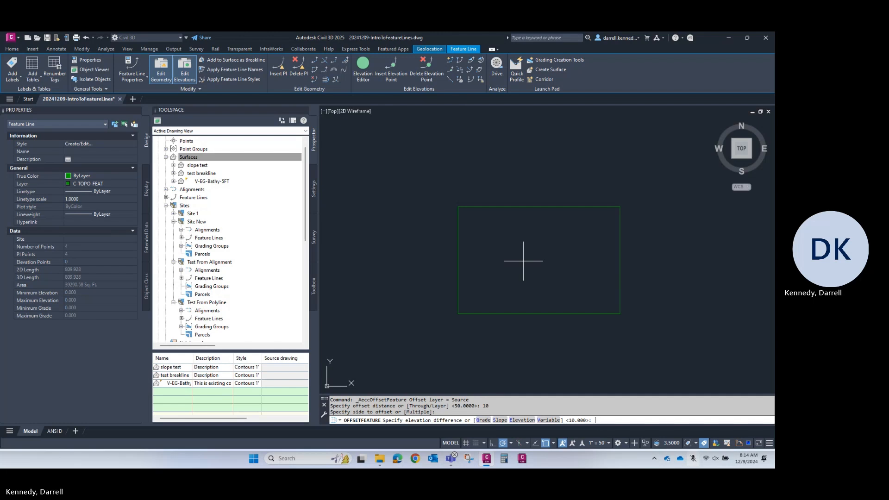
{"action": "type", "text": "3"}
{"action": "key", "text": "Return"}
{"action": "key", "text": "Escape"}
{"action": "key", "text": "Escape"}
Offset the inner rectangular feature line another 10 ft inward with an elevation difference of 5 ft.
{"action": "left_click", "coordinate": [532, 209]}
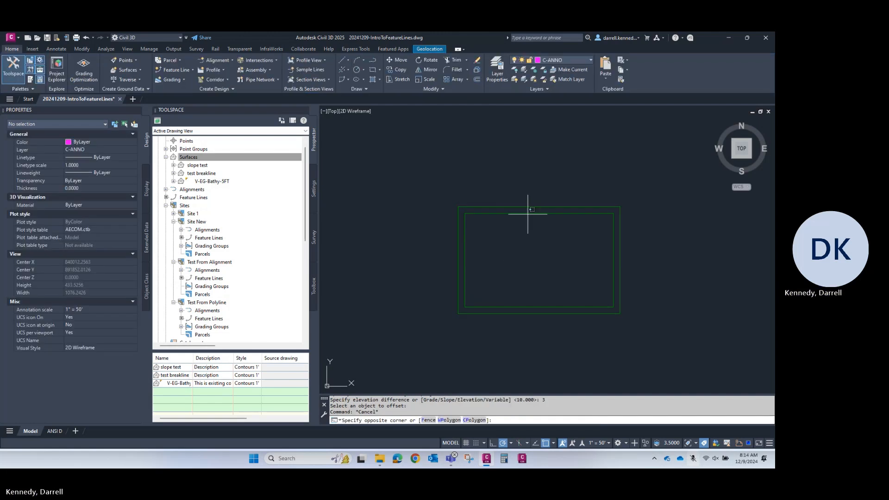
{"action": "key", "text": "Escape"}
{"action": "left_click", "coordinate": [529, 213]}
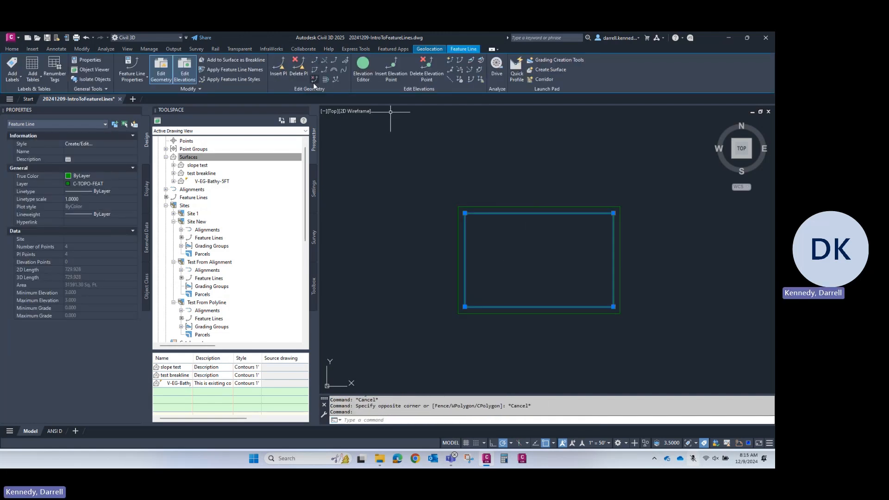
{"action": "left_click", "coordinate": [315, 80]}
{"action": "type", "text": "10"}
{"action": "key", "text": "Return"}
{"action": "left_click", "coordinate": [542, 265]}
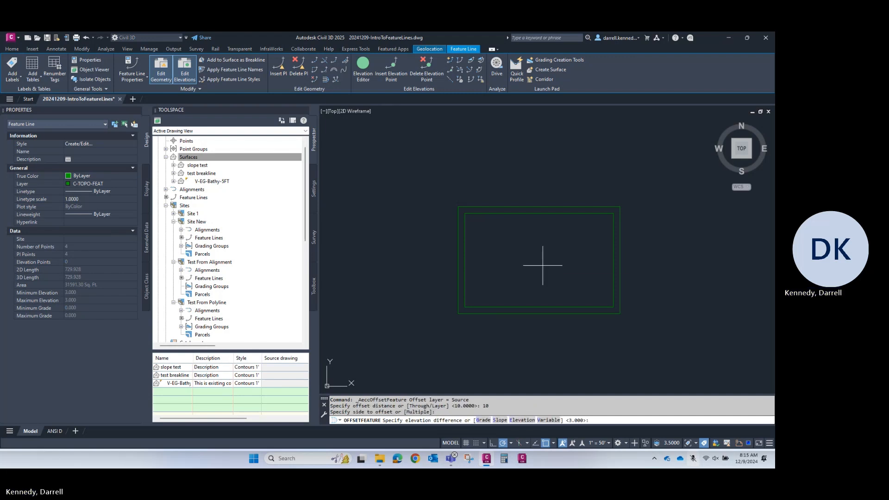
{"action": "key", "text": "Return"}
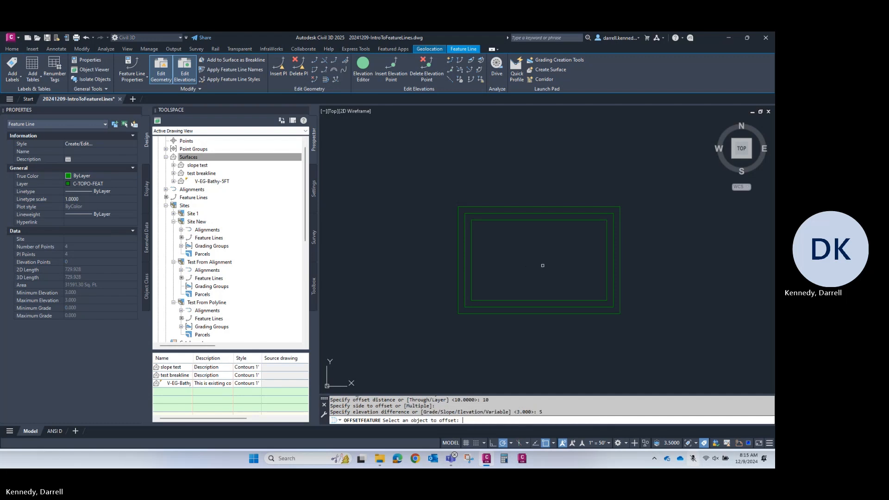
{"action": "key", "text": "Escape"}
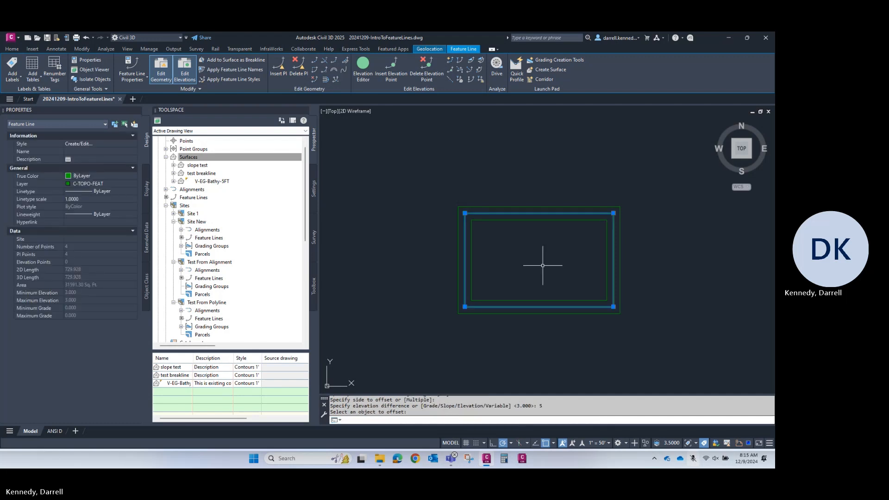
{"action": "key", "text": "Escape"}
Insert PIs at elevation 8 that pull the south and north sides of the innermost feature line inward.
{"action": "left_click", "coordinate": [526, 221]}
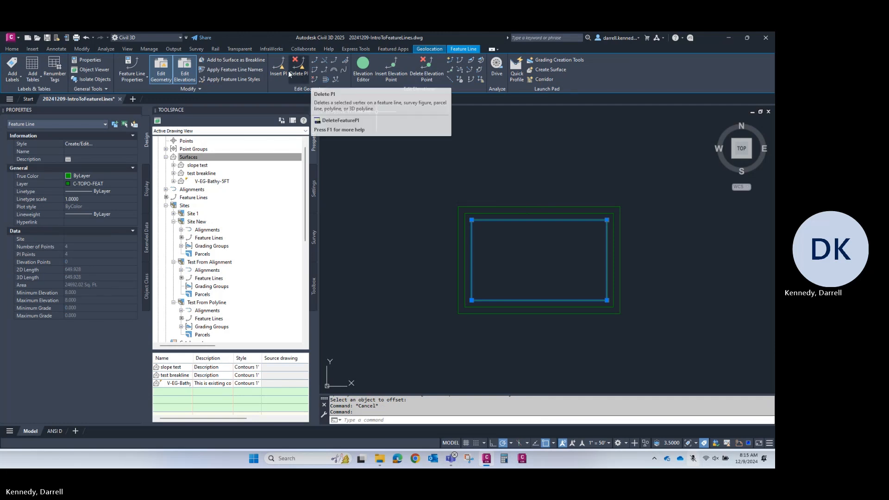
{"action": "left_click", "coordinate": [315, 79]}
{"action": "left_click", "coordinate": [535, 237]}
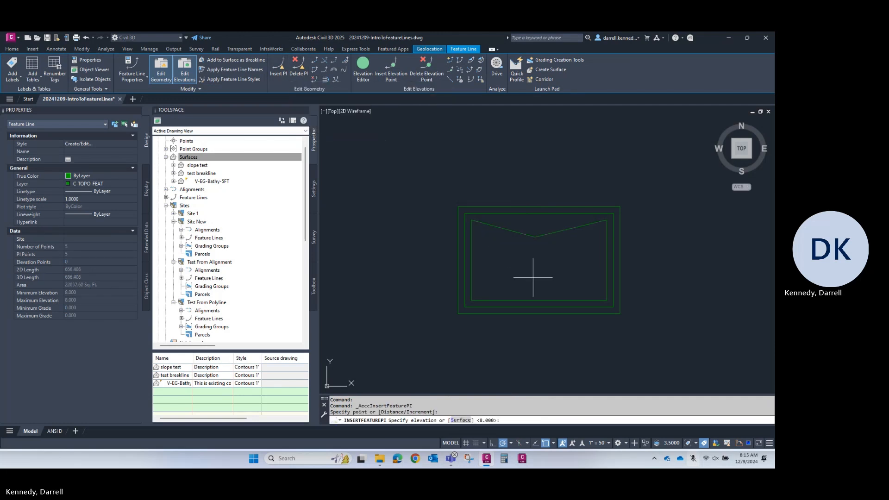
{"action": "key", "text": "Escape"}
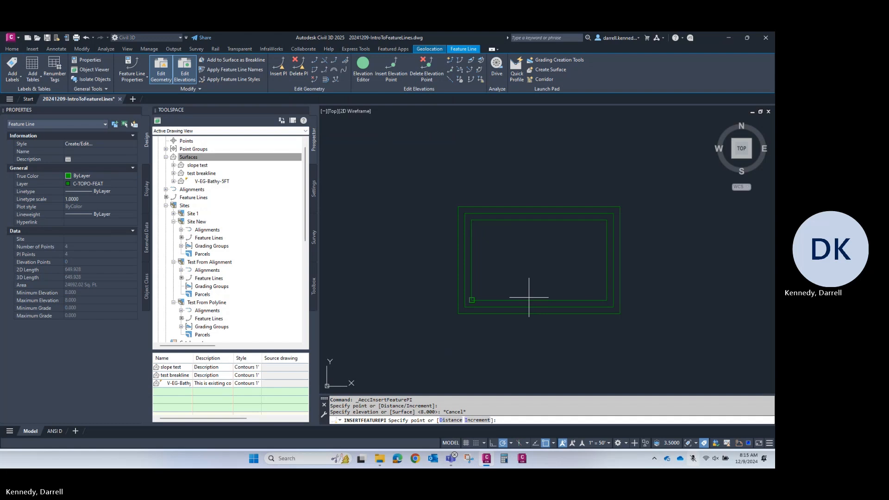
{"action": "left_click", "coordinate": [532, 278]}
{"action": "key", "text": "Return"}
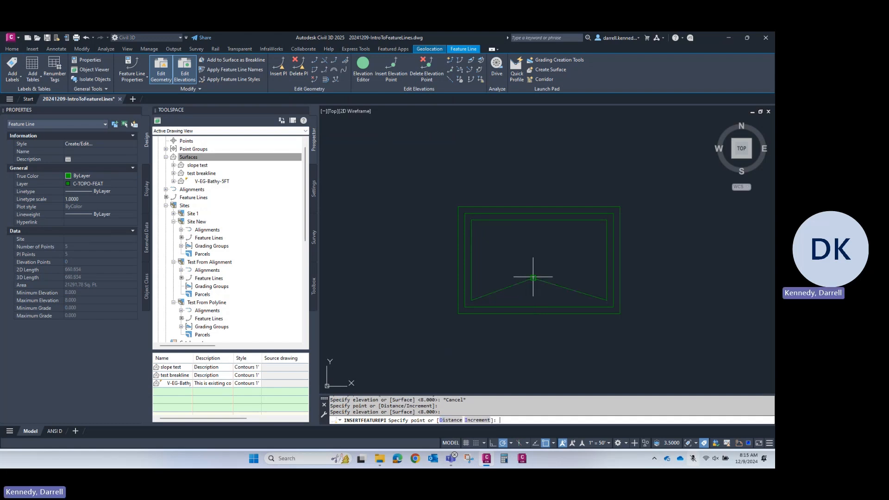
{"action": "left_click", "coordinate": [512, 246]}
{"action": "key", "text": "Return"}
{"action": "key", "text": "Escape"}
{"action": "key", "text": "Escape"}
{"action": "key", "text": "Escape"}
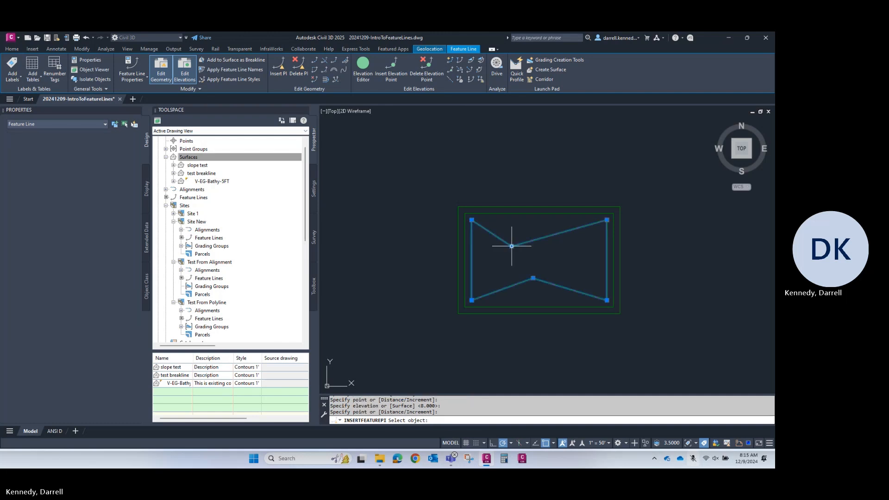
{"action": "key", "text": "Escape"}
{"action": "key", "text": "Escape"}
Add the outermost rectangular feature line to the "test breakline" surface as a standard breakline described "outer".
{"action": "left_click", "coordinate": [188, 157]}
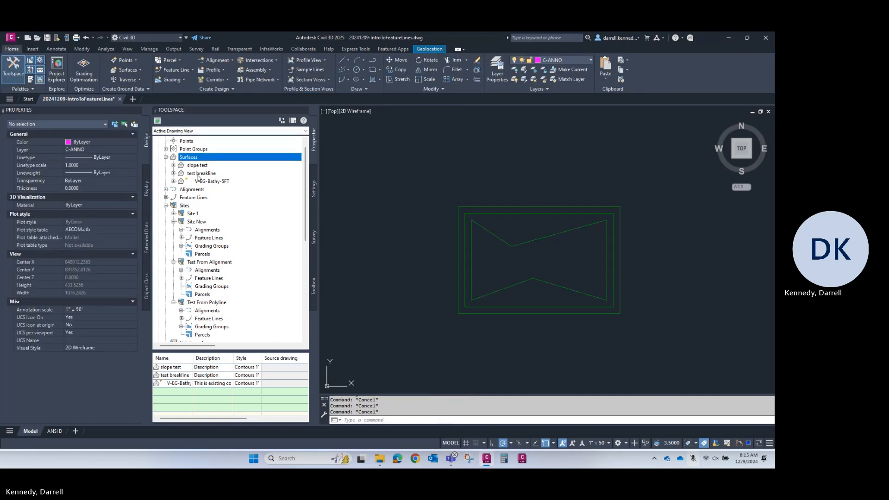
{"action": "left_click", "coordinate": [173, 165]}
{"action": "left_click", "coordinate": [181, 189]}
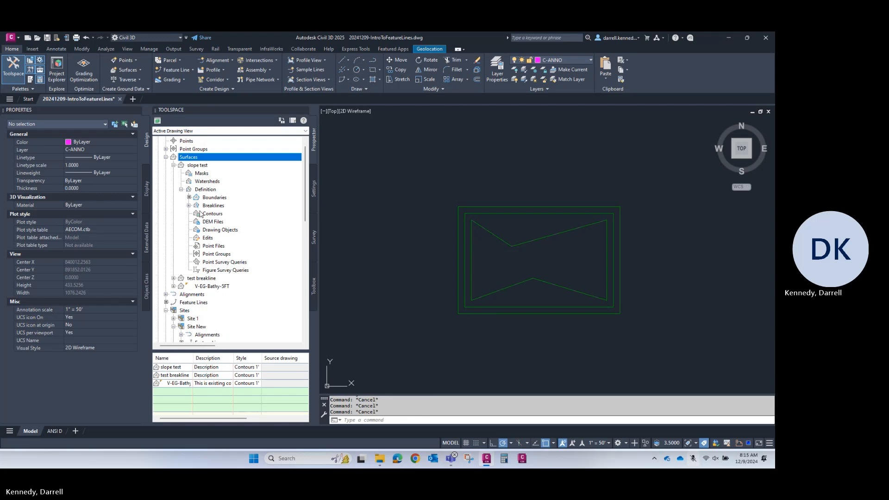
{"action": "left_click", "coordinate": [174, 278]}
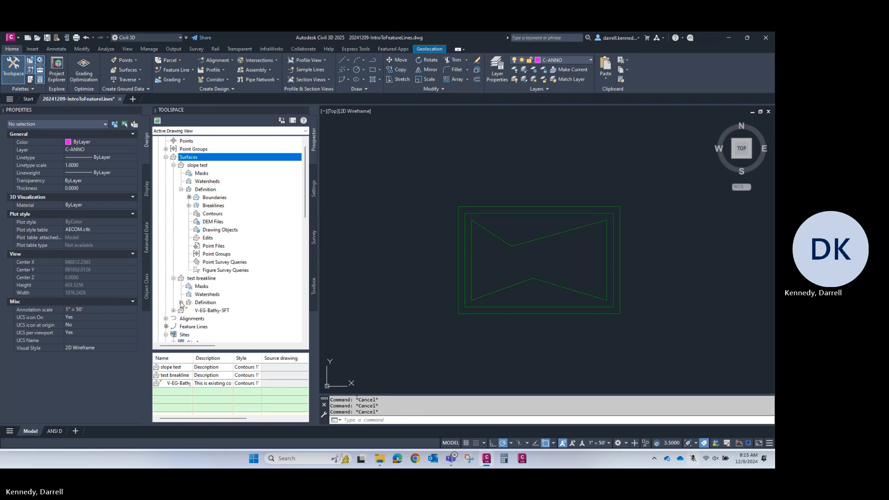
{"action": "left_click", "coordinate": [181, 303]}
{"action": "scroll", "coordinate": [184, 287], "scroll_direction": "down", "scroll_amount": 3}
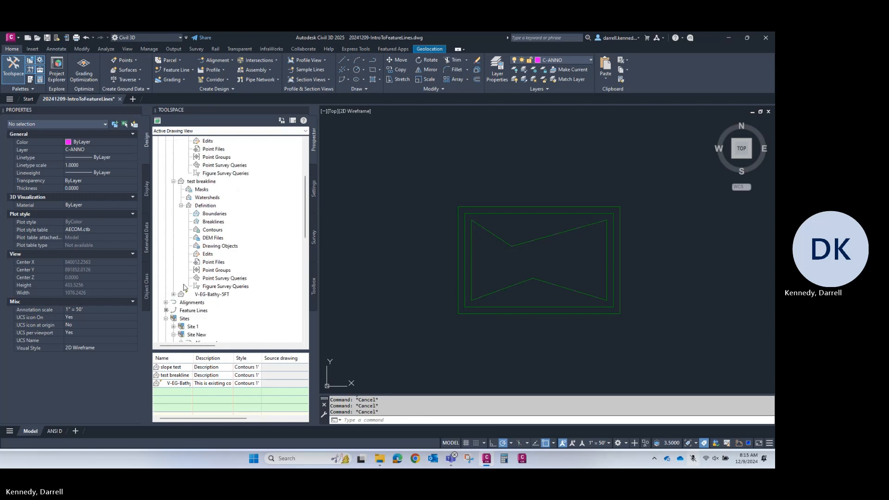
{"action": "left_click", "coordinate": [512, 206]}
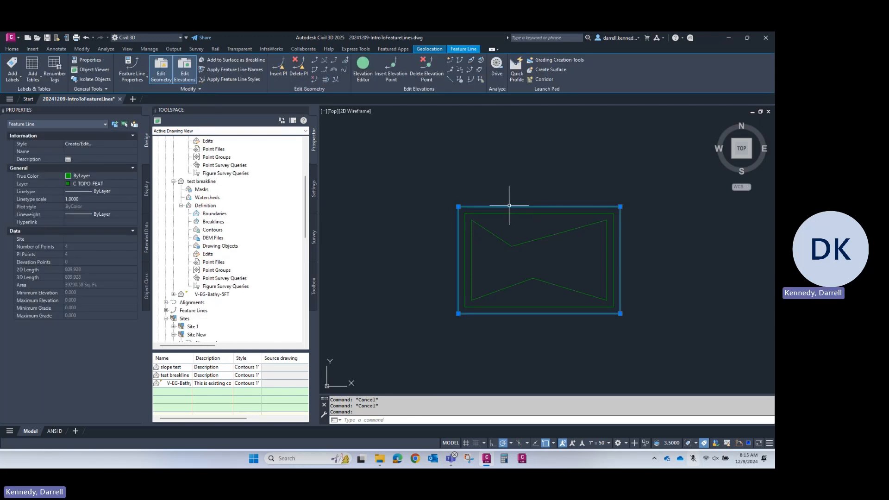
{"action": "right_click", "coordinate": [217, 222]}
{"action": "left_click", "coordinate": [241, 226]}
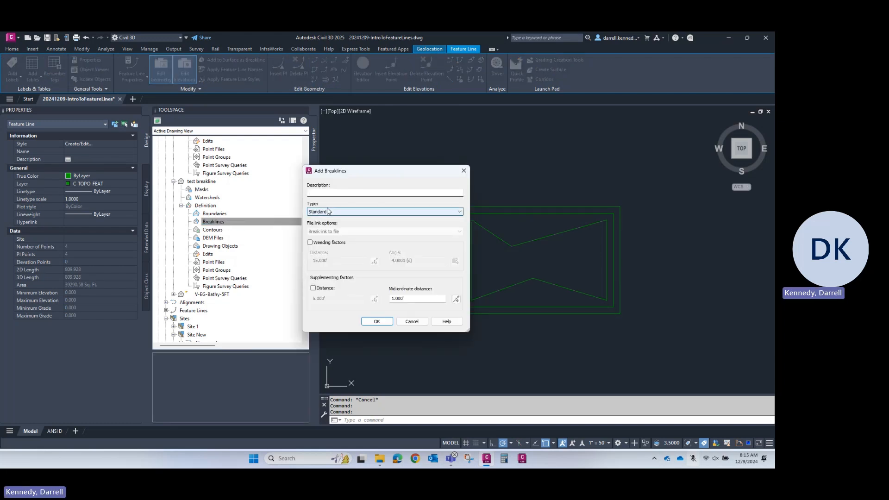
{"action": "type", "text": "pu"}
{"action": "type", "text": "uter"}
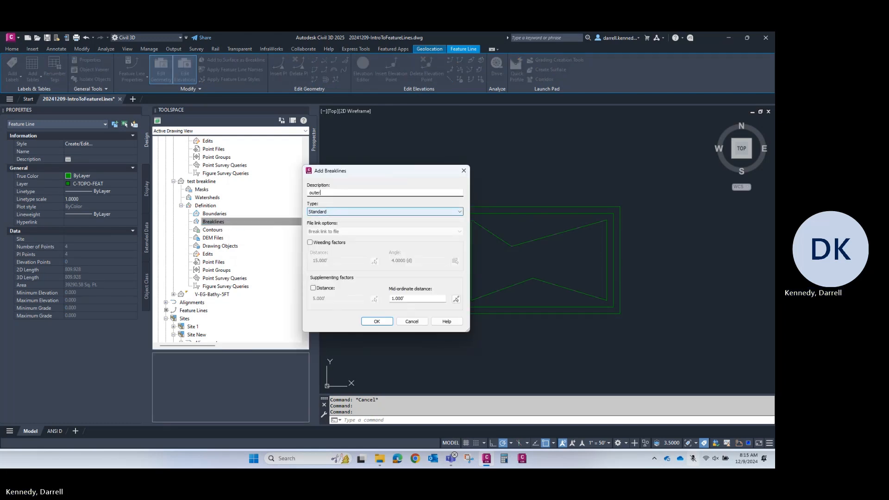
{"action": "key", "text": "Return"}
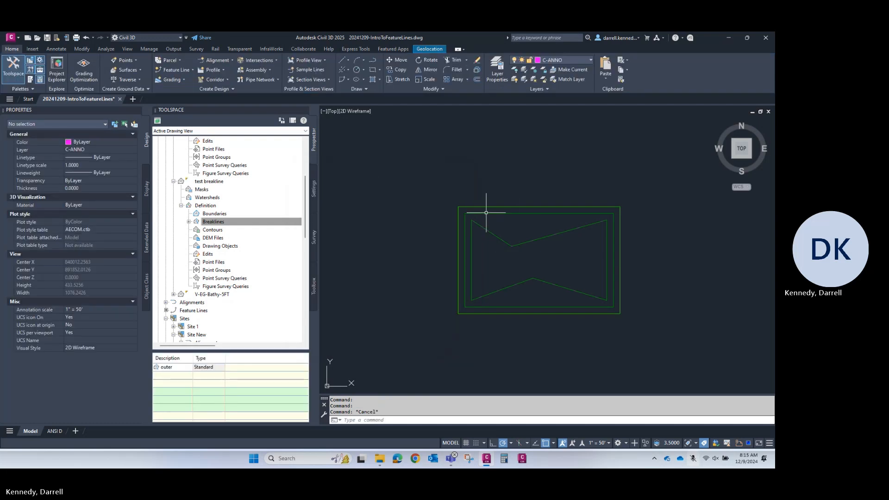
Add the middle rectangular feature line to the "test breakline" surface as a standard breakline described "inter".
{"action": "left_click", "coordinate": [486, 212]}
{"action": "right_click", "coordinate": [226, 223]}
{"action": "left_click", "coordinate": [240, 229]}
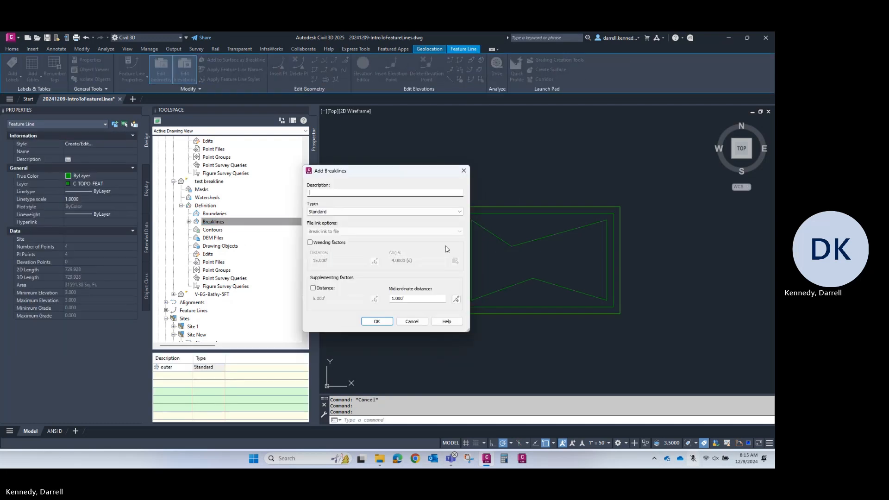
{"action": "type", "text": "inter"}
{"action": "key", "text": "Return"}
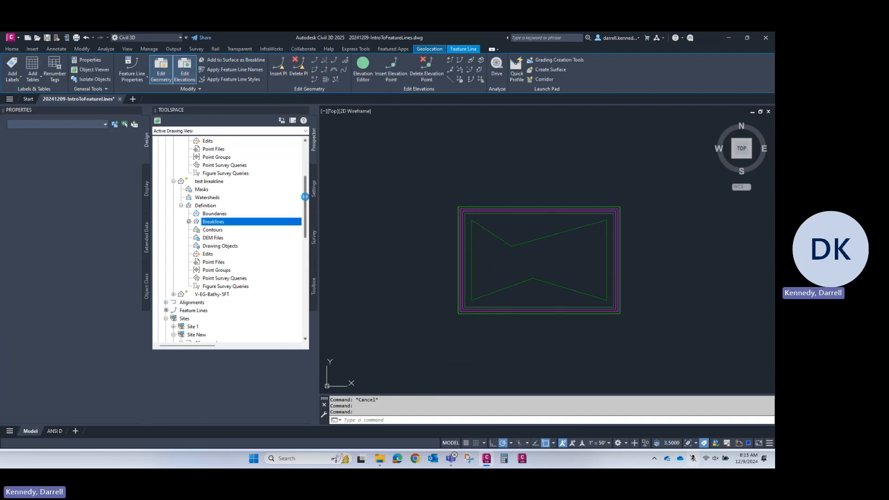
Add the innermost notched feature line to the "test breakline" surface as a standard breakline described "inner".
{"action": "left_click", "coordinate": [482, 225]}
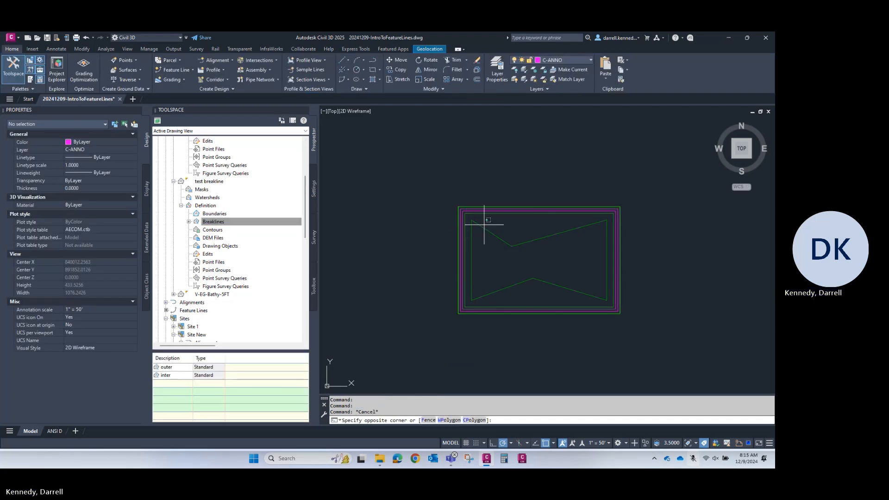
{"action": "left_click", "coordinate": [232, 223]}
{"action": "right_click", "coordinate": [232, 225]}
{"action": "left_click", "coordinate": [250, 227]}
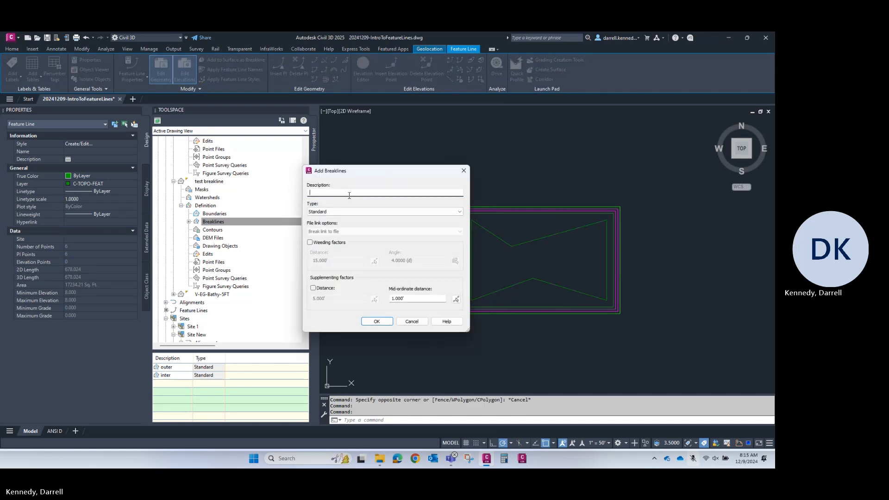
{"action": "key", "text": "Return"}
{"action": "key", "text": "Escape"}
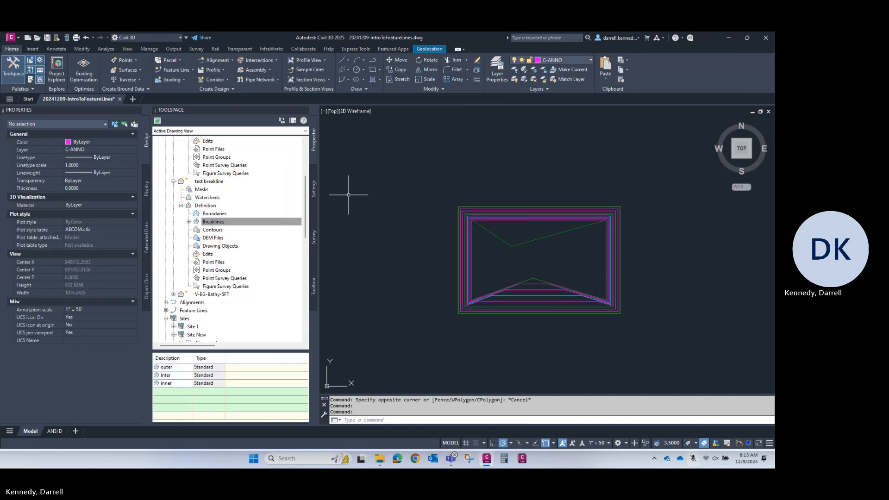
Delete the innermost notched feature line and rebuild the "test breakline" surface.
{"action": "scroll", "coordinate": [490, 218], "scroll_direction": "up", "scroll_amount": 4}
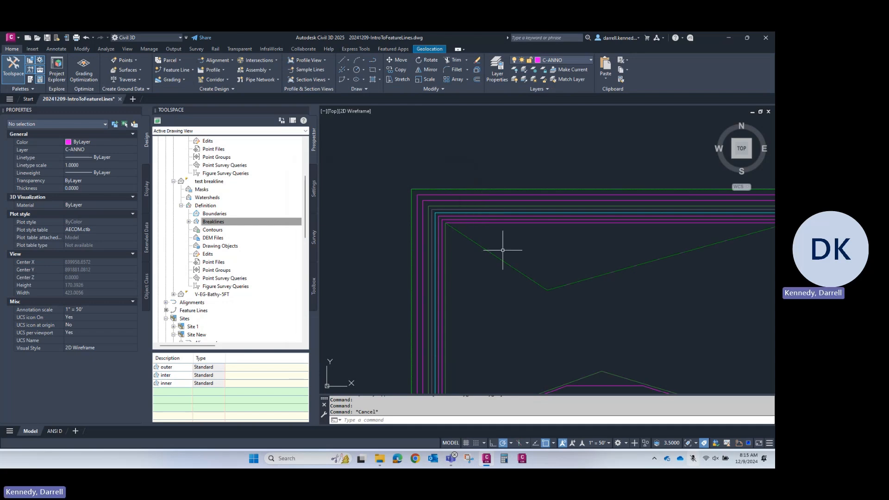
{"action": "left_click", "coordinate": [472, 236]}
{"action": "scroll", "coordinate": [472, 236], "scroll_direction": "down", "scroll_amount": 4}
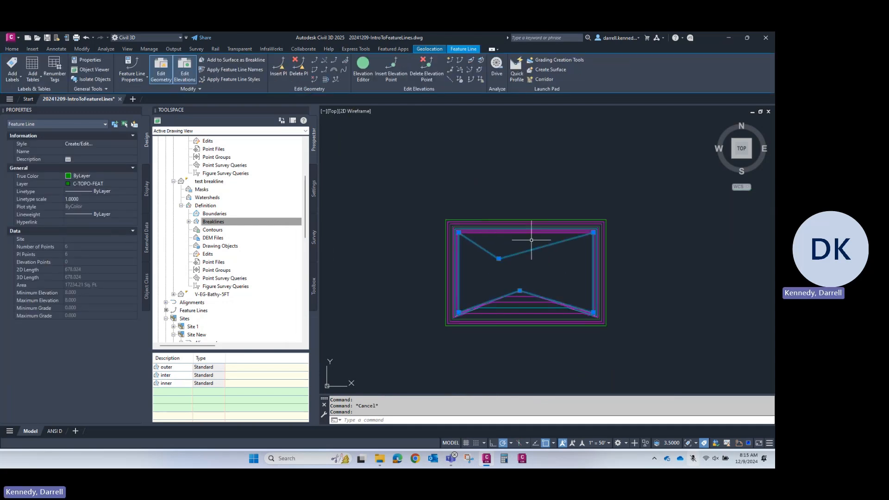
{"action": "key", "text": "Delete"}
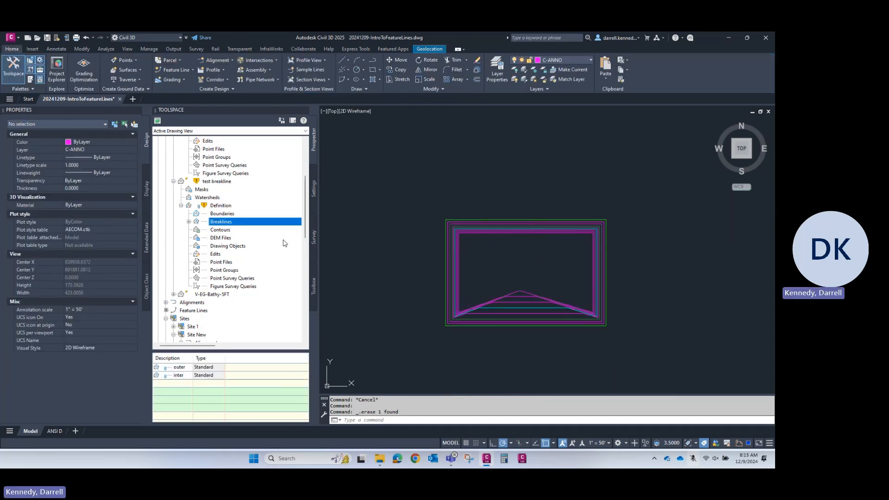
{"action": "right_click", "coordinate": [229, 182]}
{"action": "left_click", "coordinate": [264, 209]}
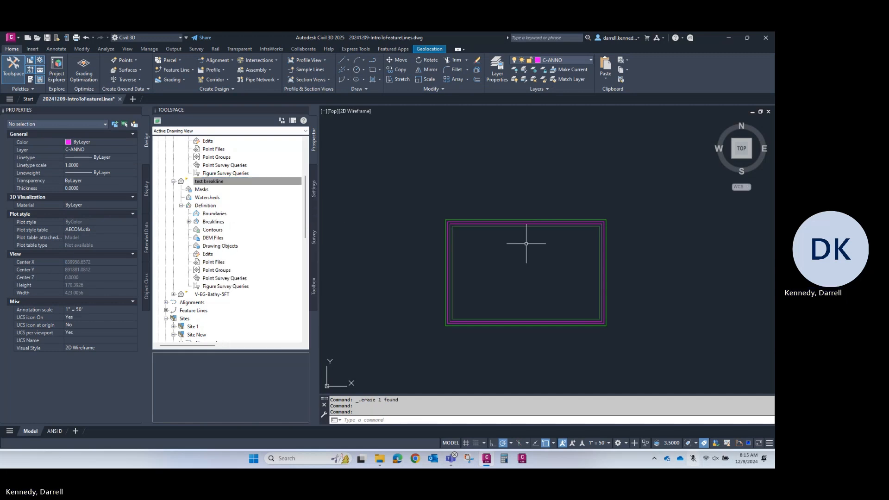
Set the inner rectangular feature line's northeast corner elevation at station 2+23.81 to 10 feet and rebuild the "test breakline" surface.
{"action": "left_click", "coordinate": [480, 227]}
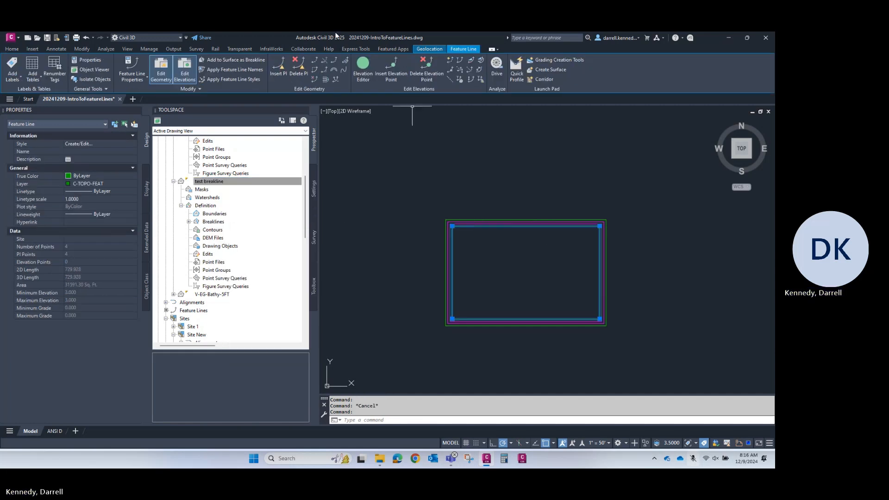
{"action": "left_click", "coordinate": [370, 77]}
{"action": "left_click", "coordinate": [181, 124]}
{"action": "left_click", "coordinate": [182, 124]}
{"action": "type", "text": "10"}
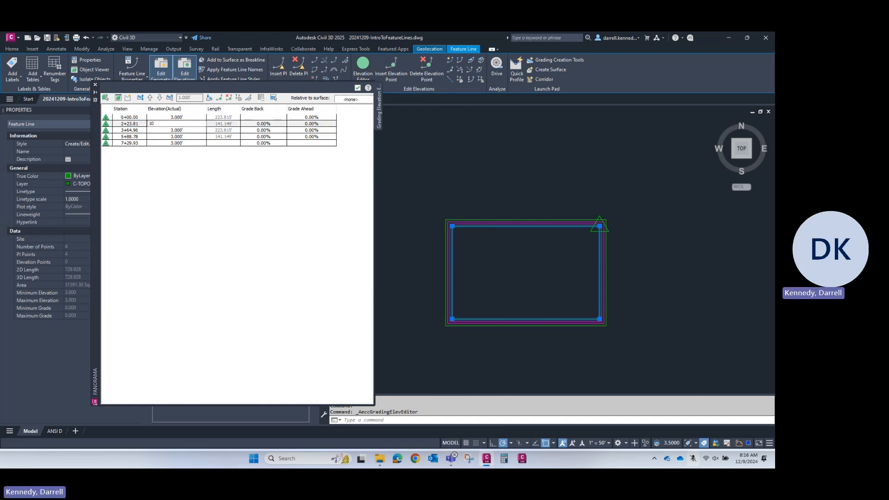
{"action": "key", "text": "Return"}
{"action": "left_click", "coordinate": [358, 87]}
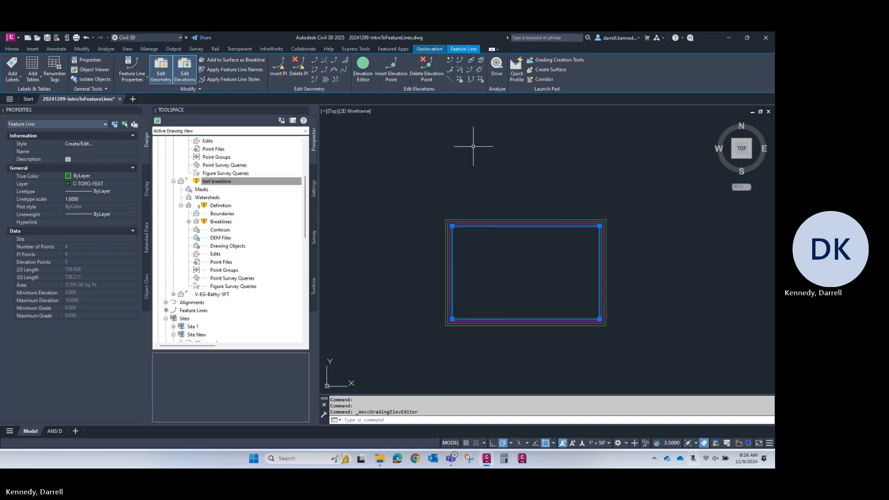
{"action": "right_click", "coordinate": [225, 186]}
{"action": "left_click", "coordinate": [246, 214]}
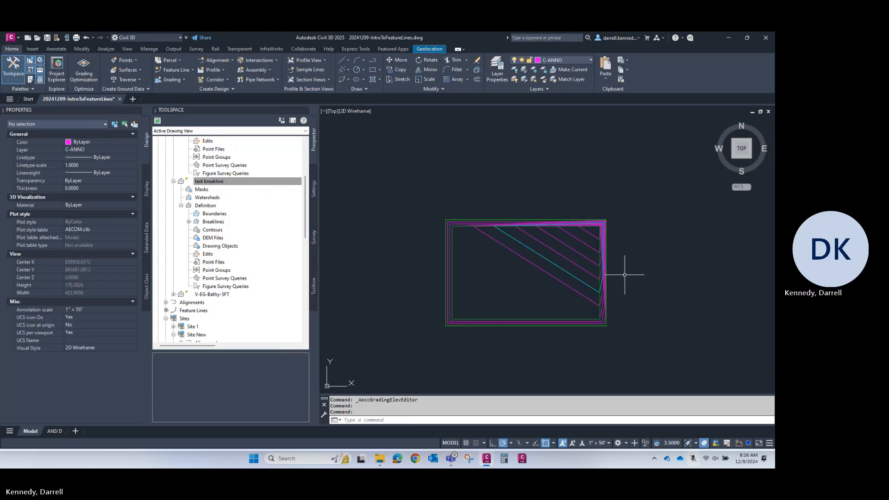
Examine the rebuilt "test breakline" surface around its raised corner and orbit it in 3D with the Object Viewer.
{"action": "scroll", "coordinate": [589, 238], "scroll_direction": "up", "scroll_amount": 2}
{"action": "middle_click_drag", "start_coordinate": [589, 238], "coordinate": [634, 203]}
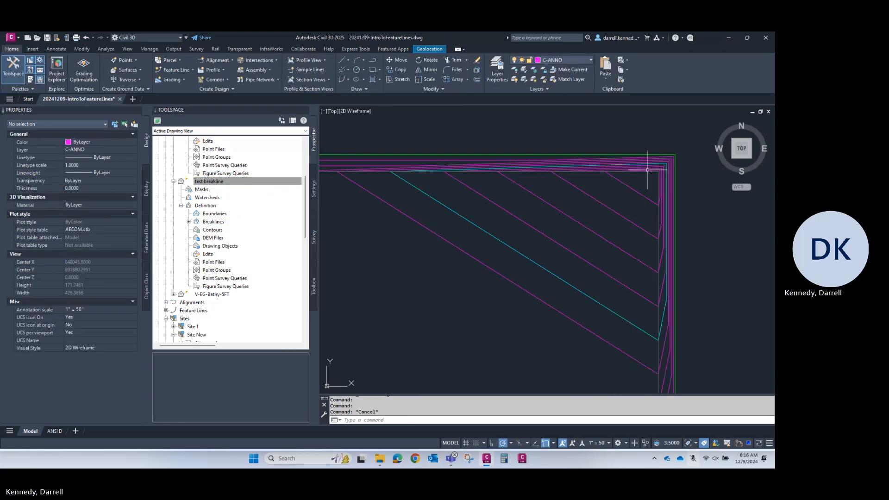
{"action": "left_click", "coordinate": [648, 162]}
{"action": "scroll", "coordinate": [648, 162], "scroll_direction": "down", "scroll_amount": 4}
{"action": "right_click", "coordinate": [595, 179]}
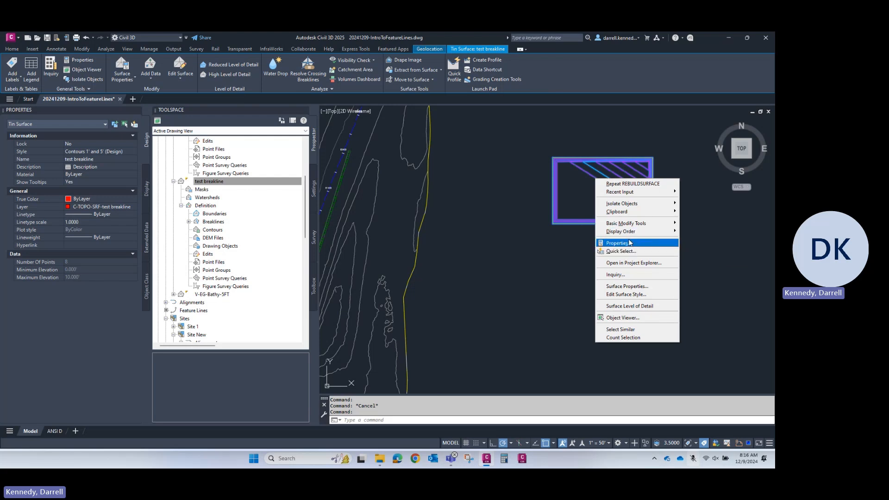
{"action": "left_click", "coordinate": [634, 314]}
{"action": "mouse_move", "coordinate": [582, 260]}
{"action": "left_mouse_down"}
{"action": "mouse_move", "coordinate": [490, 262]}
{"action": "mouse_move", "coordinate": [410, 183]}
{"action": "mouse_move", "coordinate": [407, 262]}
{"action": "mouse_move", "coordinate": [457, 242]}
{"action": "mouse_move", "coordinate": [323, 286]}
{"action": "mouse_move", "coordinate": [390, 325]}
{"action": "left_mouse_up"}
{"action": "key", "text": "Escape"}
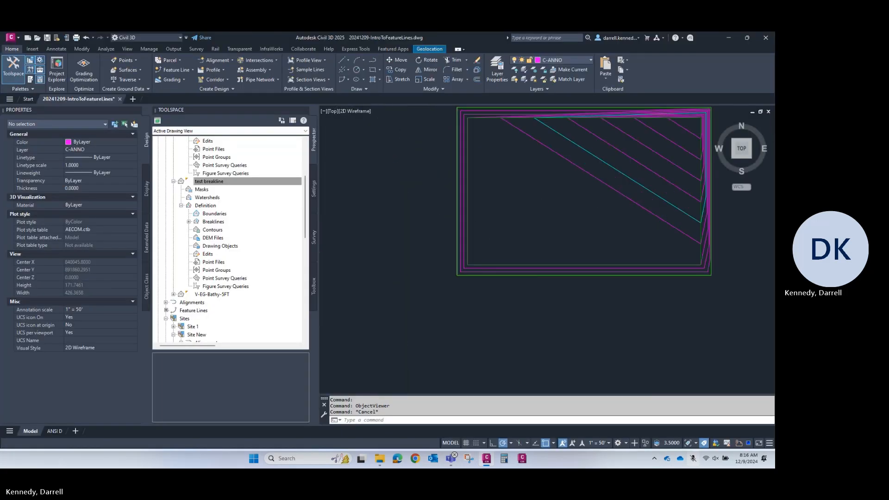
{"action": "scroll", "coordinate": [526, 234], "scroll_direction": "down", "scroll_amount": 10}
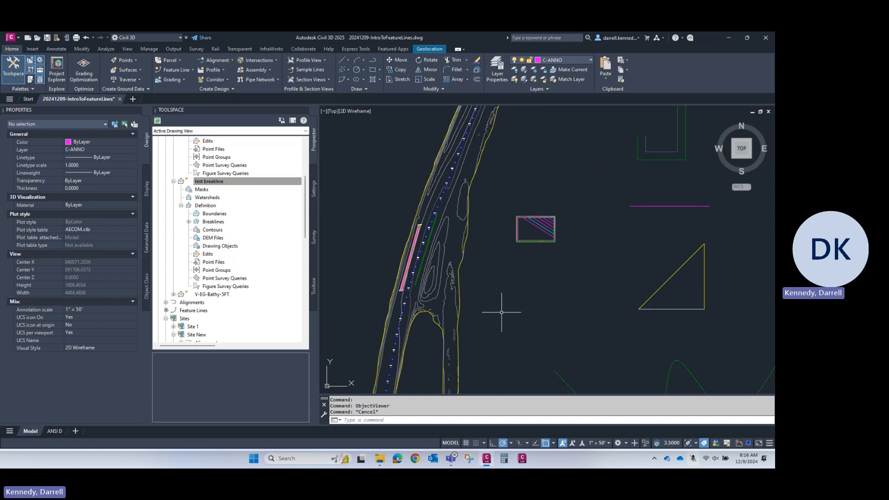
{"action": "scroll", "coordinate": [529, 299], "scroll_direction": "down", "scroll_amount": 5}
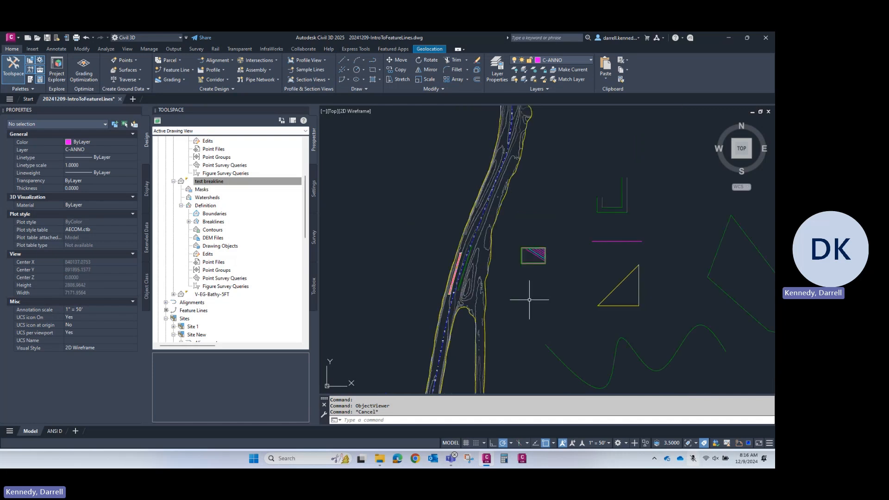